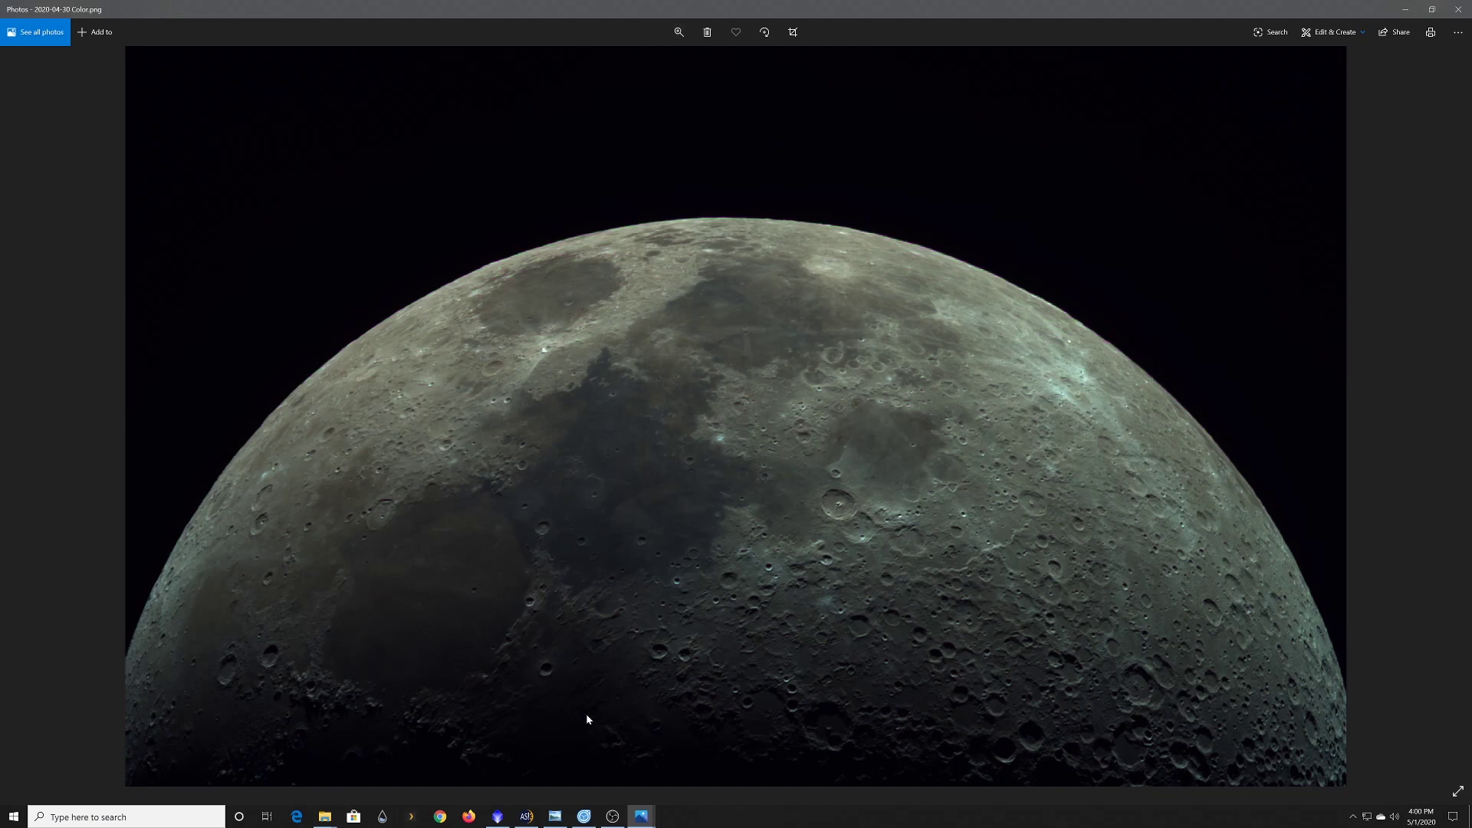
Zoom in on the finished Moon image to examine its surface detail, and zoom back out
{"action": "left_click", "coordinate": [680, 32]}
{"action": "left_click_drag", "start_coordinate": [624, 59], "coordinate": [692, 79]}
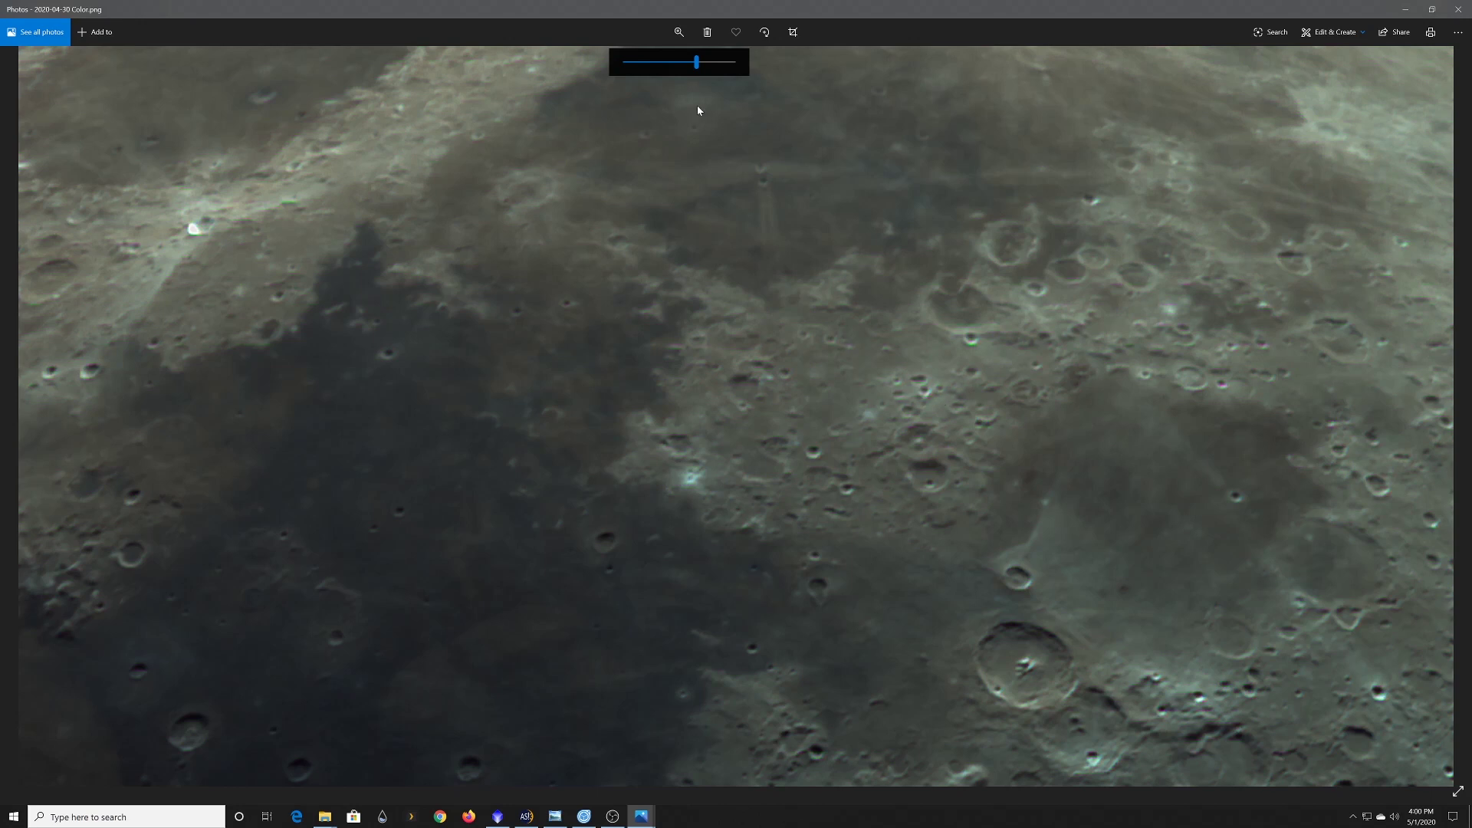
{"action": "left_click_drag", "start_coordinate": [697, 61], "coordinate": [630, 67]}
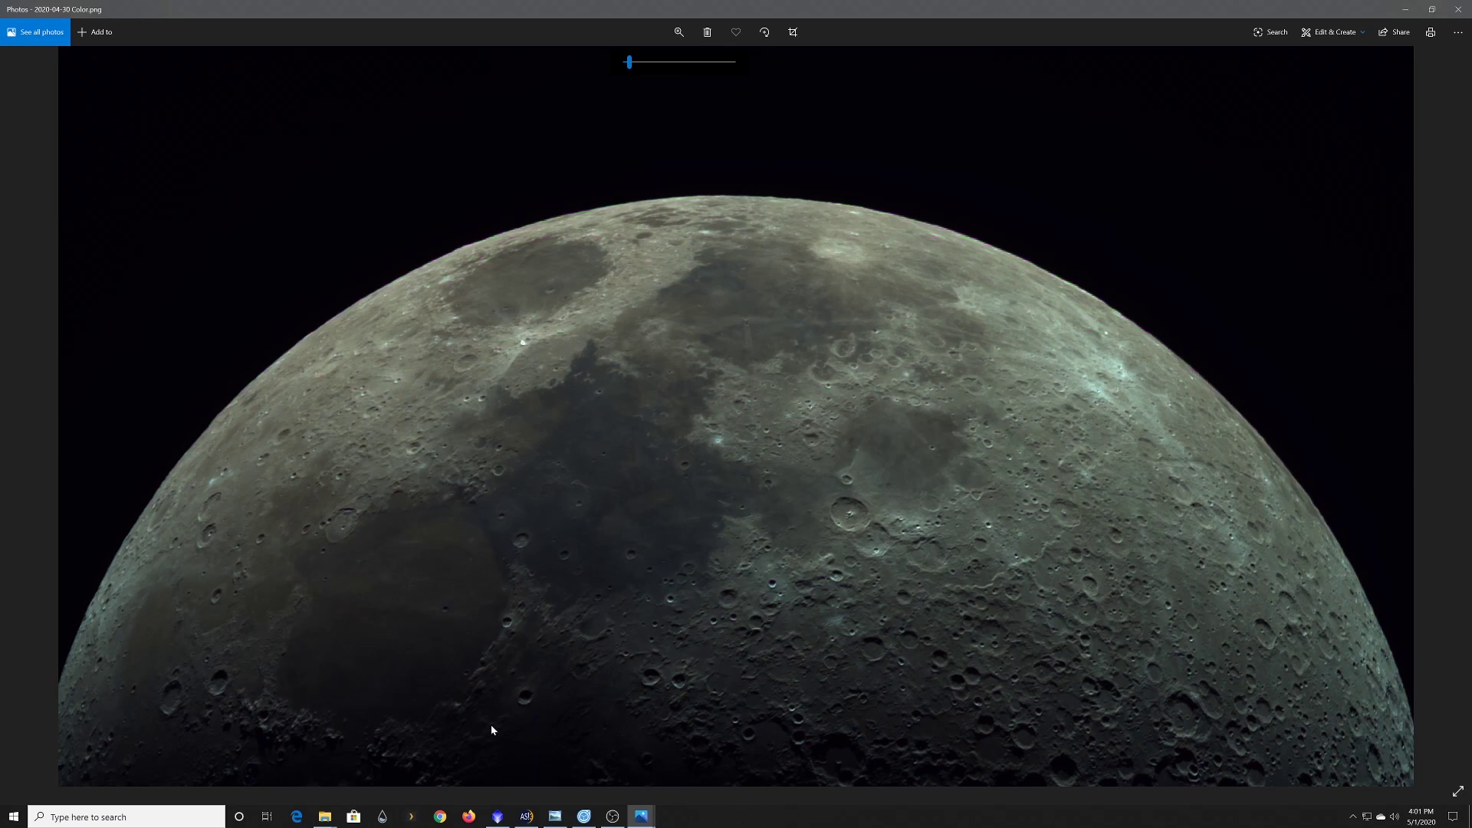
{"action": "left_click", "coordinate": [527, 818]}
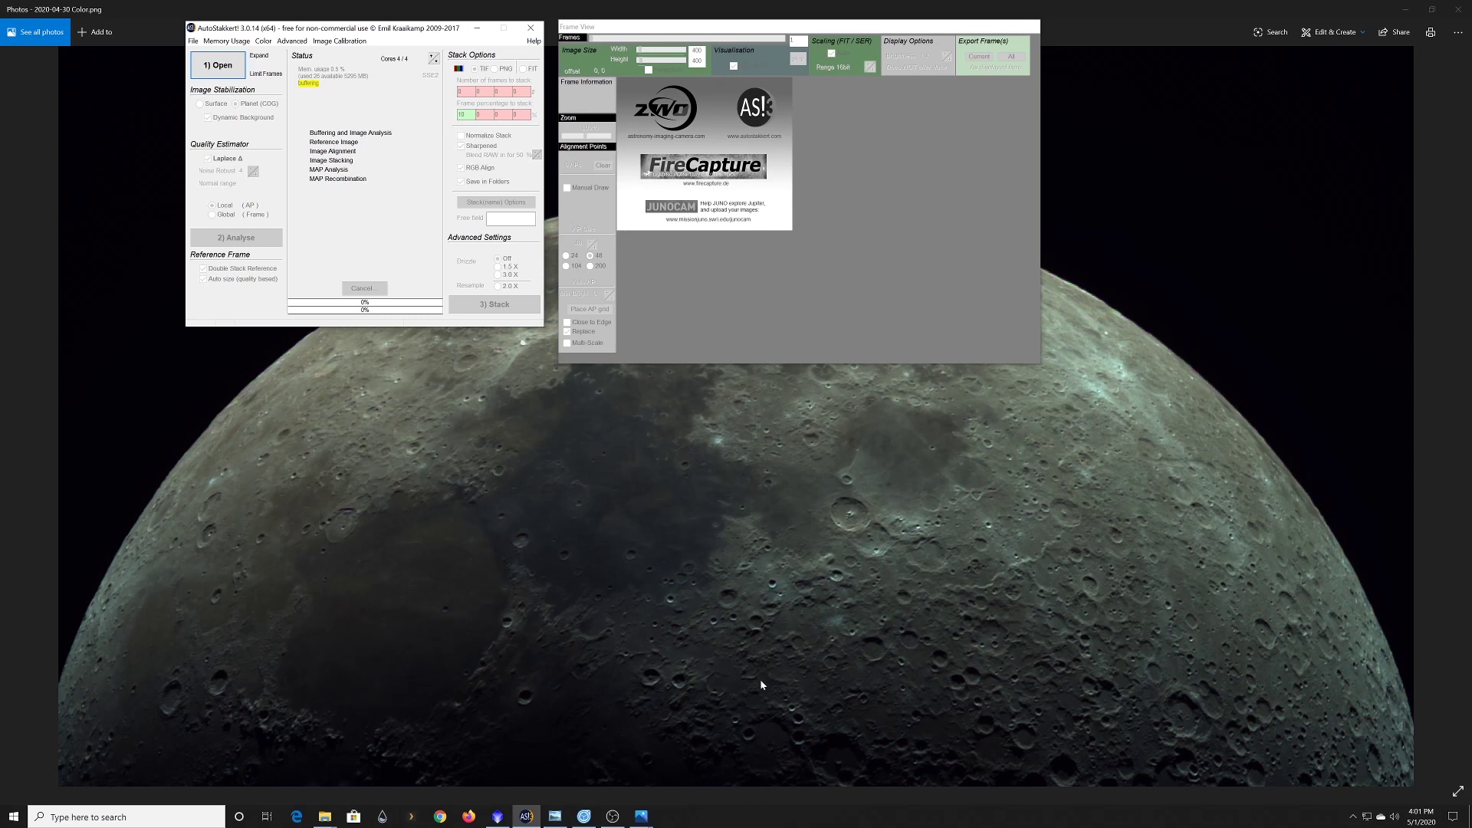
{"action": "left_click", "coordinate": [231, 67]}
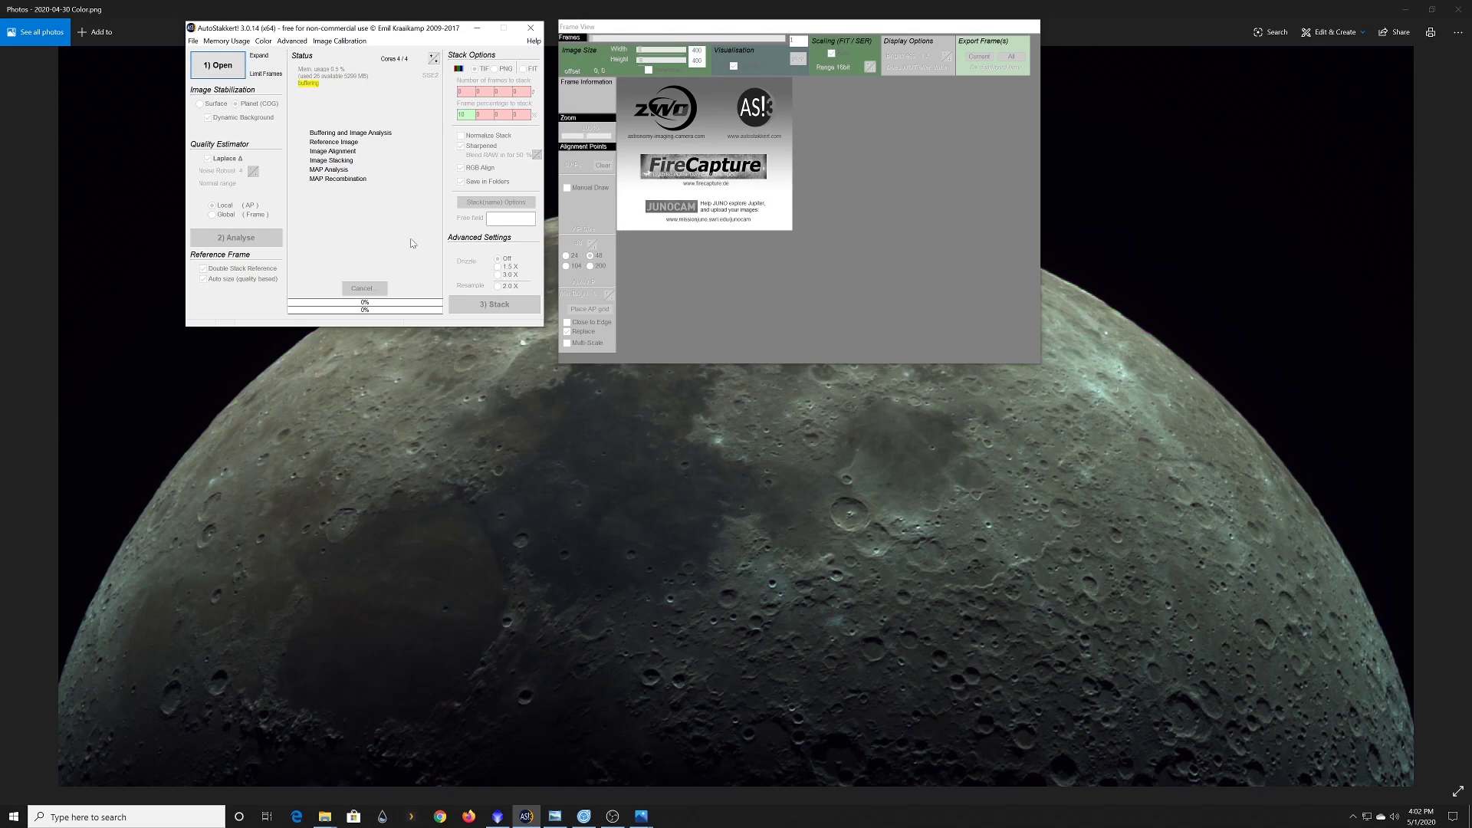
{"action": "left_click", "coordinate": [224, 66]}
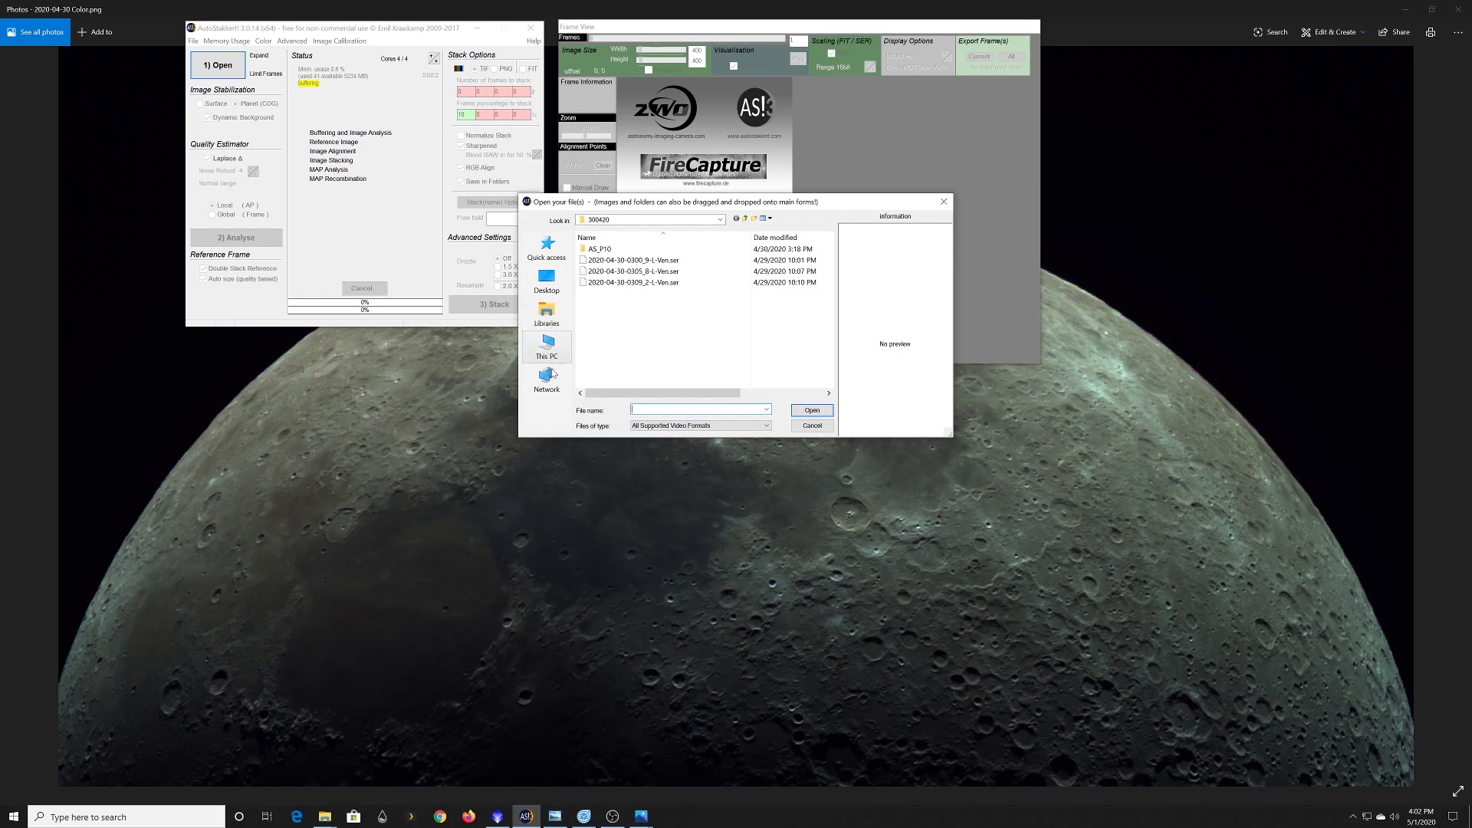
{"action": "left_click", "coordinate": [547, 279]}
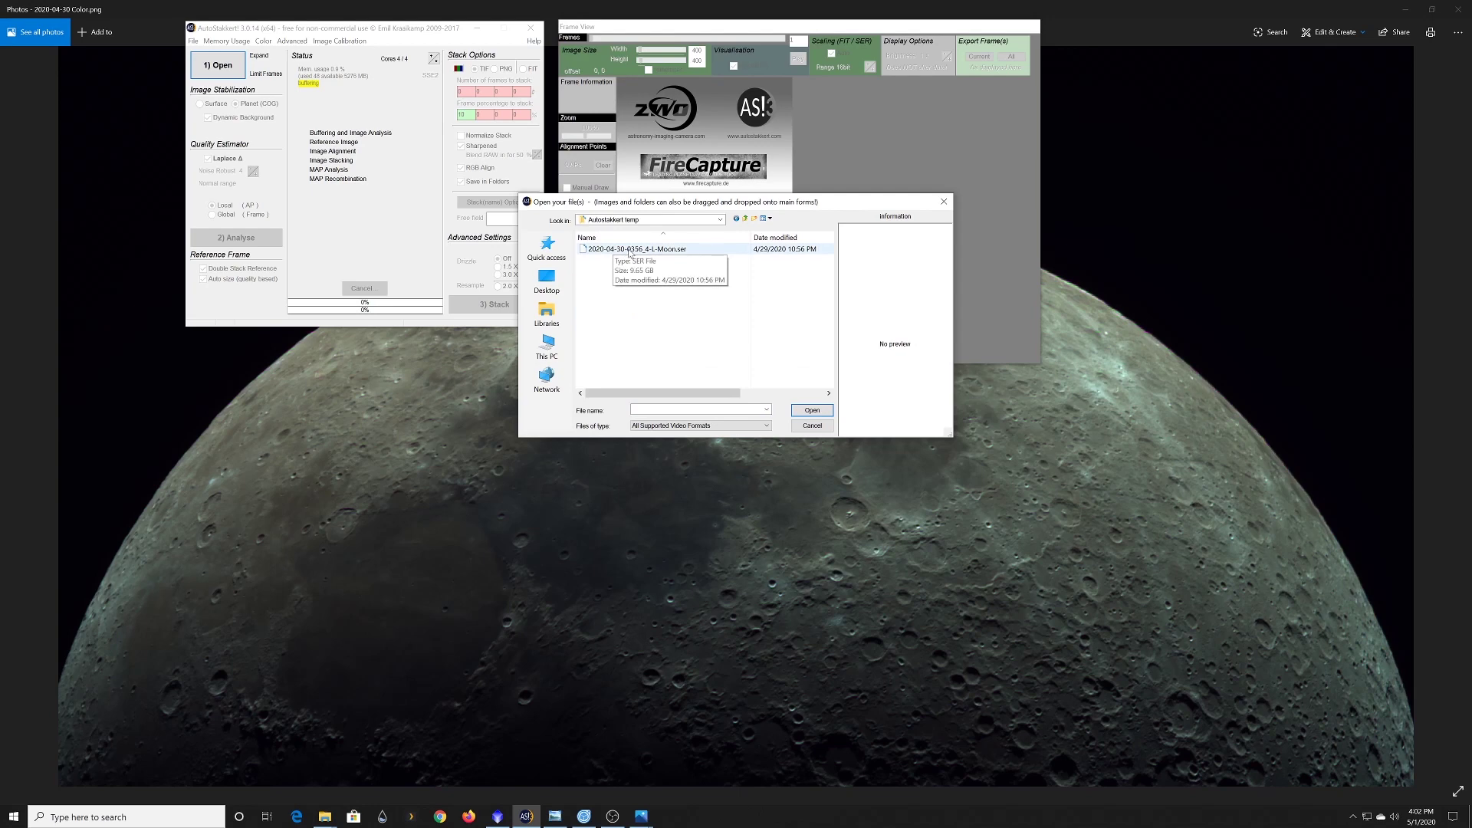
{"action": "double_click", "coordinate": [629, 249]}
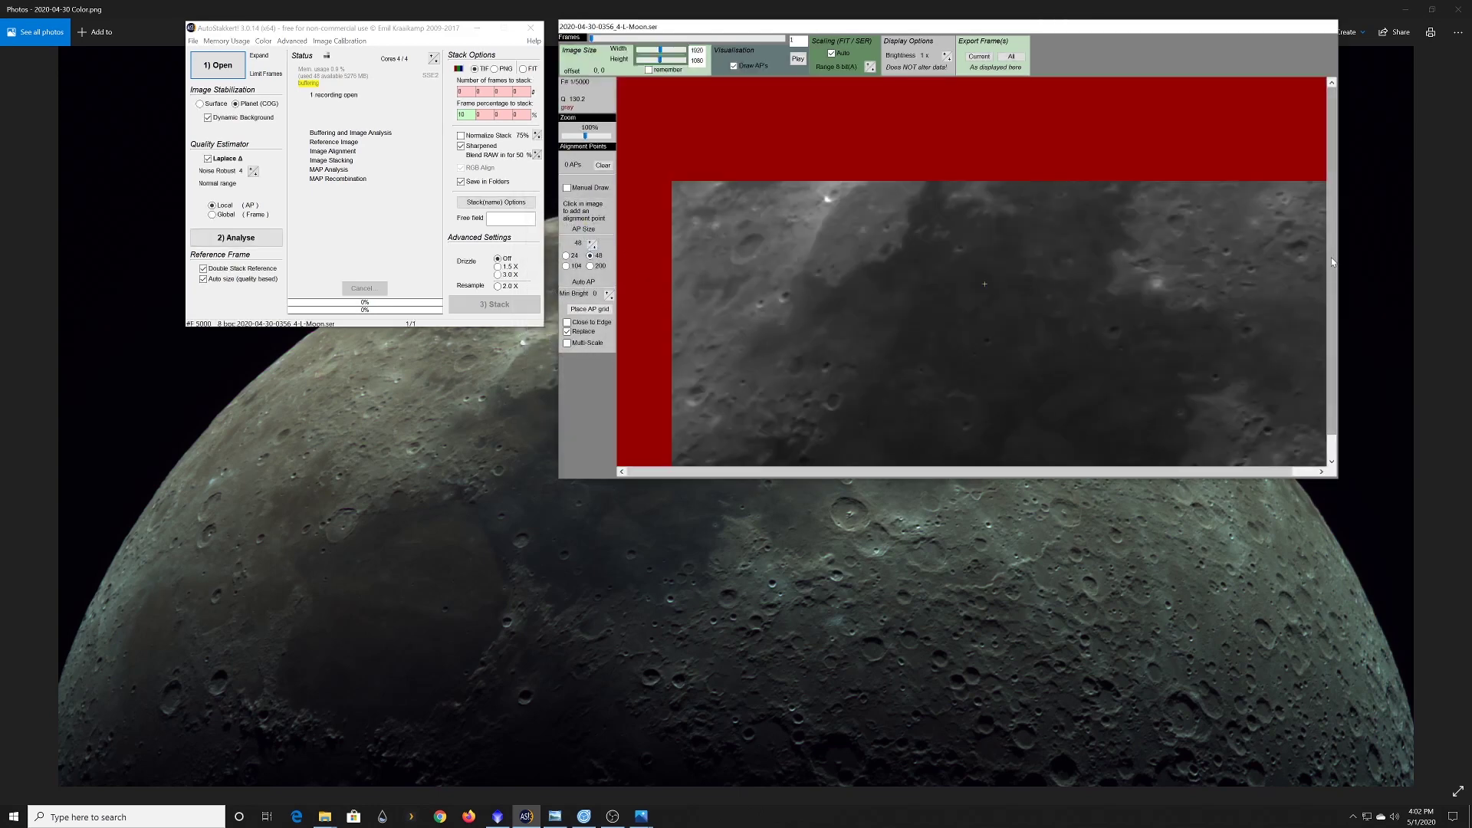
{"action": "scroll", "coordinate": [1162, 448], "scroll_direction": "down", "scroll_amount": 1}
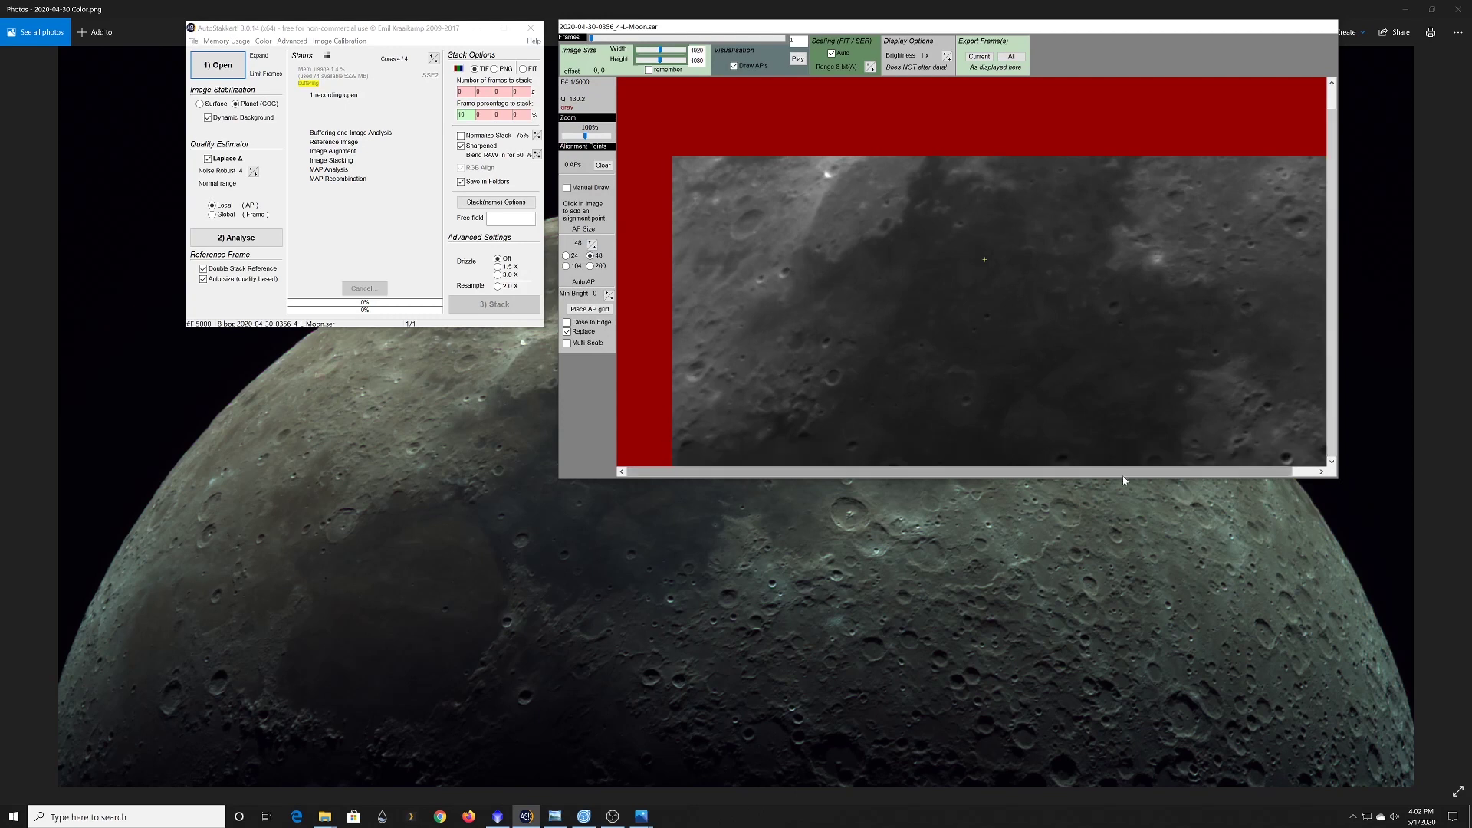
{"action": "scroll", "coordinate": [1092, 286], "scroll_direction": "right", "scroll_amount": 1}
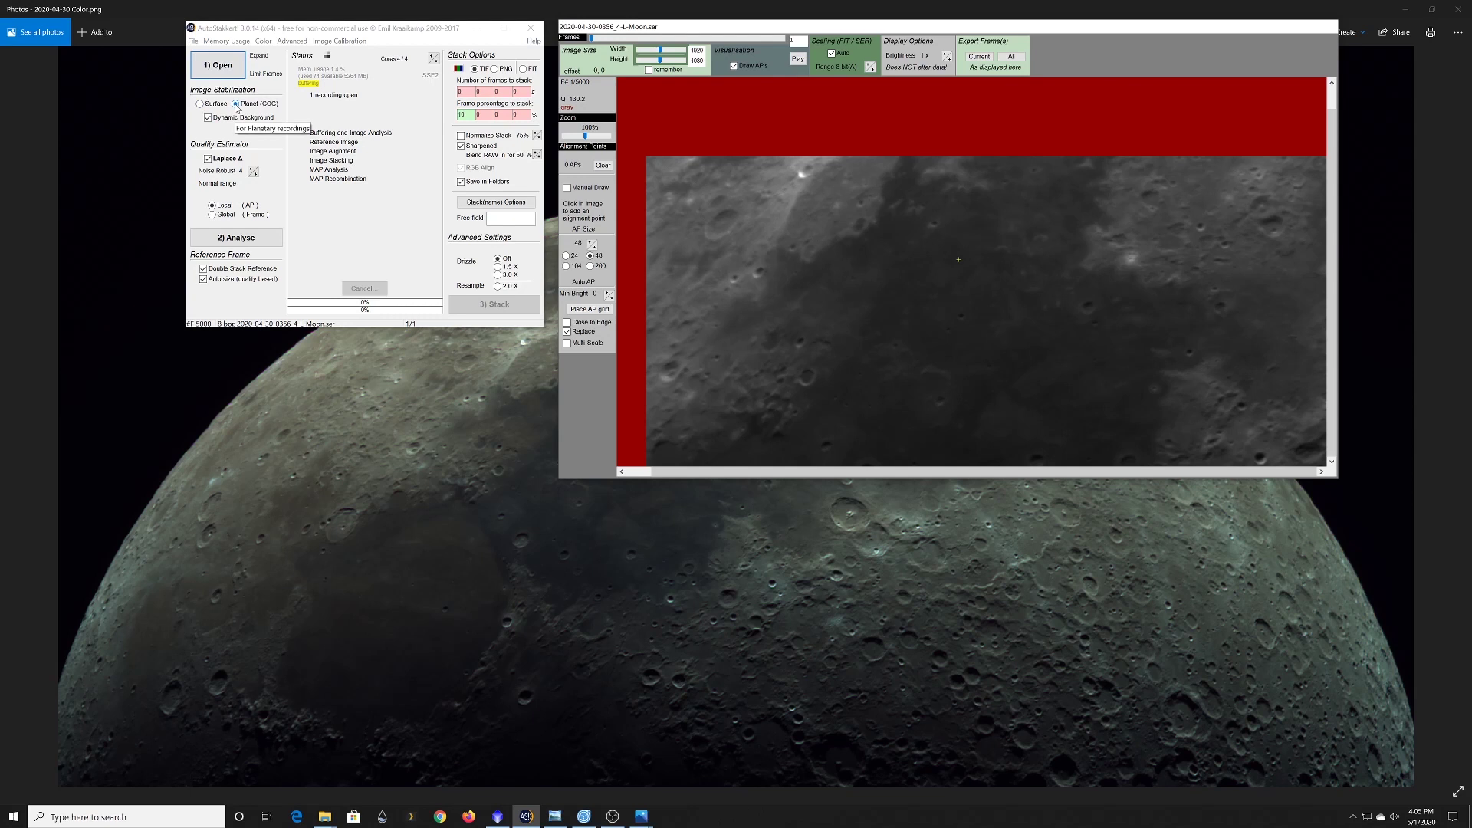
Set image stabilization to Surface and Cropped with the anchor over the bright crater at the mare's edge, and analyse the recording
{"action": "left_click", "coordinate": [201, 105]}
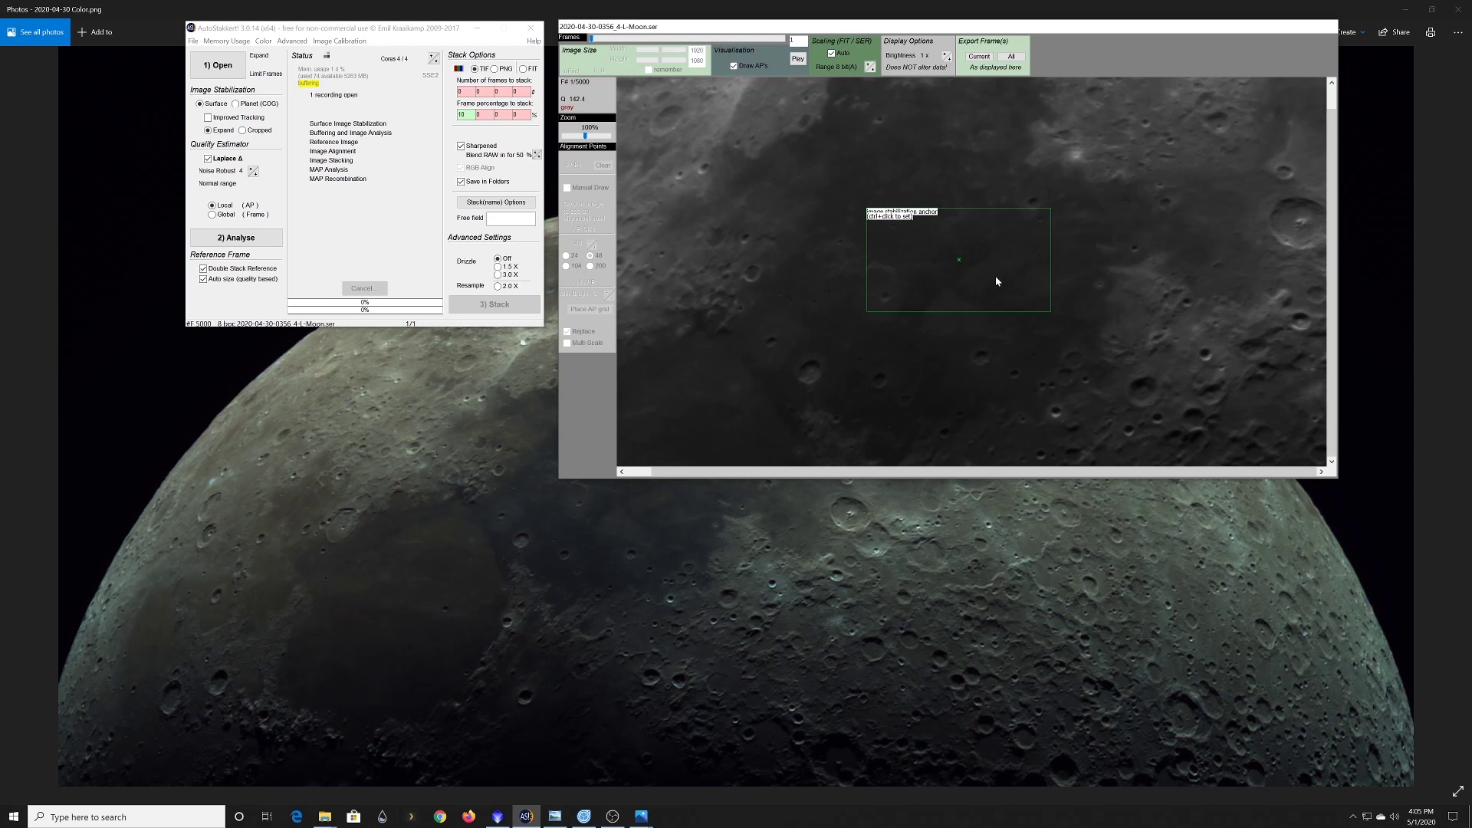
{"action": "left_click", "coordinate": [1075, 156], "text": "ctrl"}
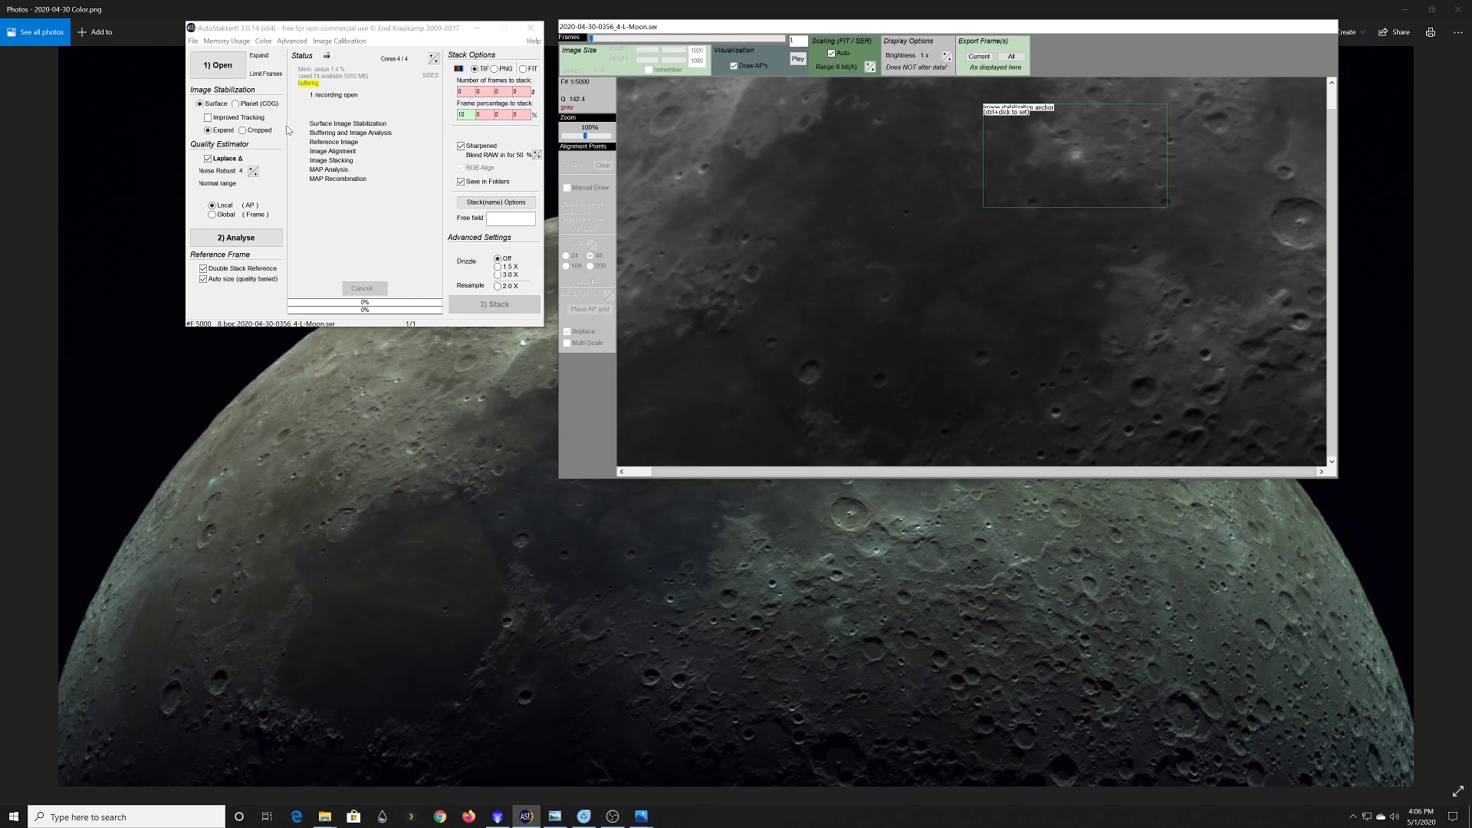
{"action": "left_click", "coordinate": [243, 131]}
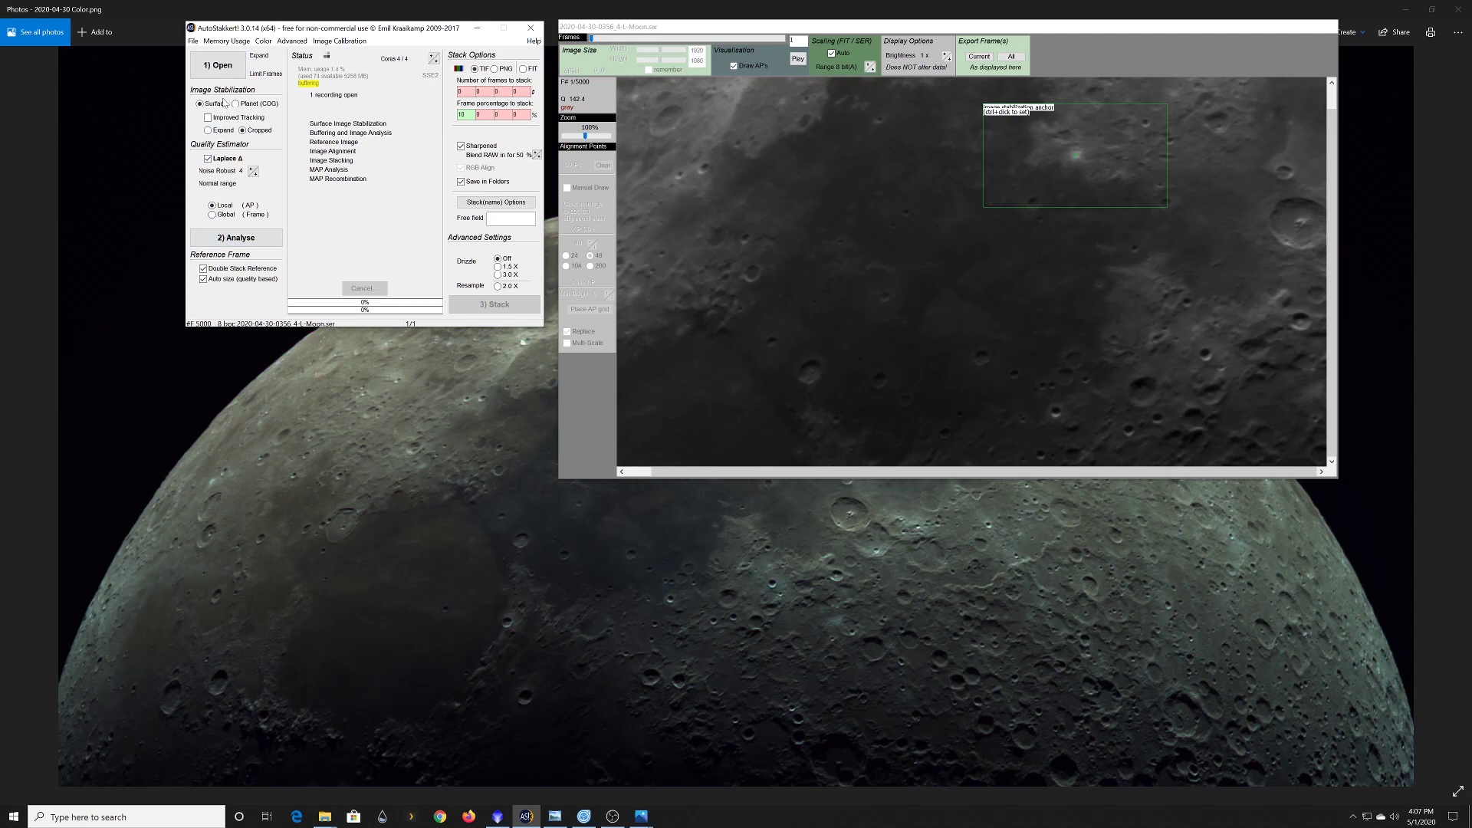
{"action": "left_click", "coordinate": [235, 239]}
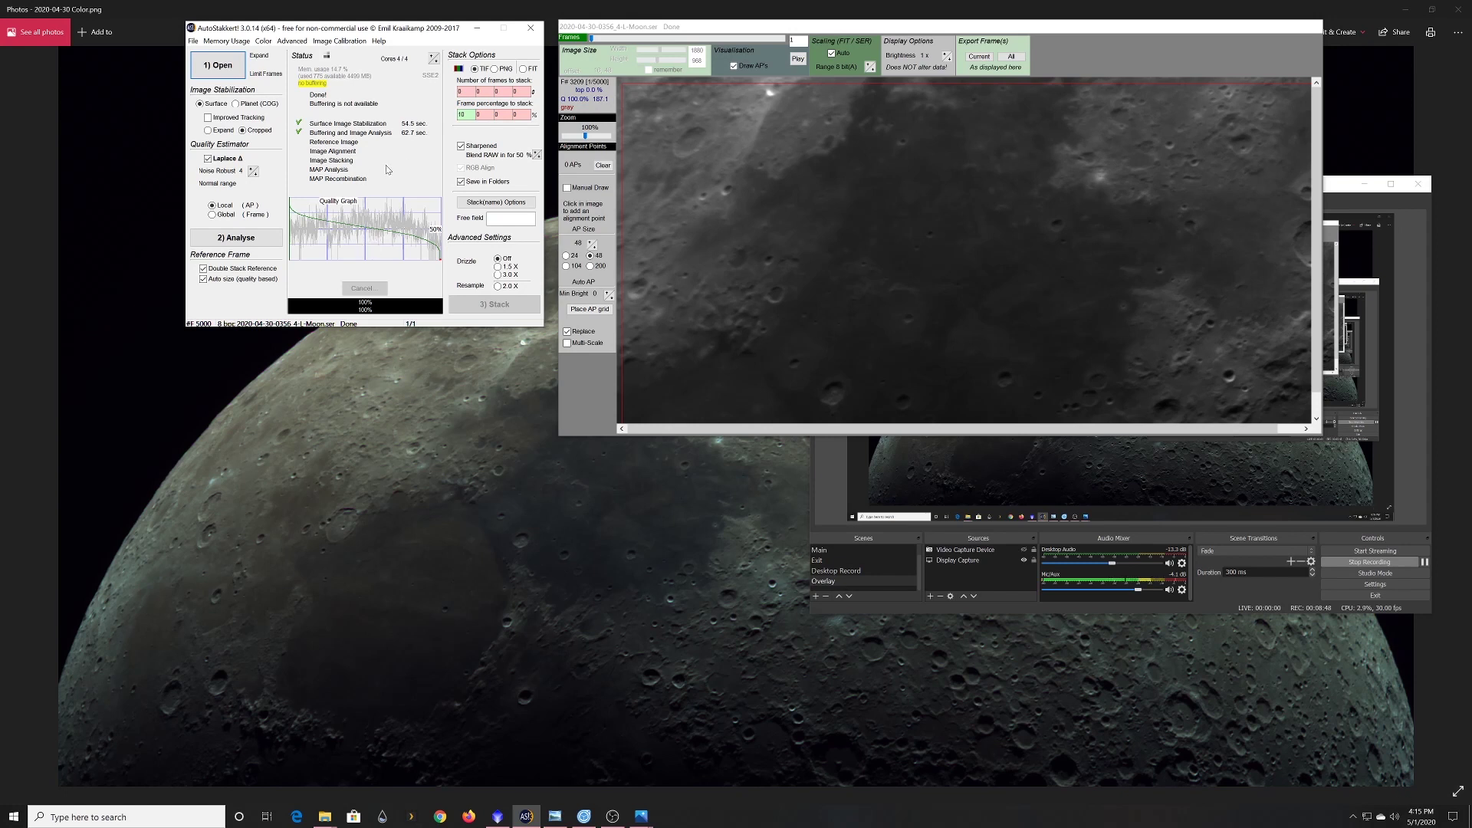
Set the first frame percentage to stack to 10
{"action": "left_click", "coordinate": [778, 164]}
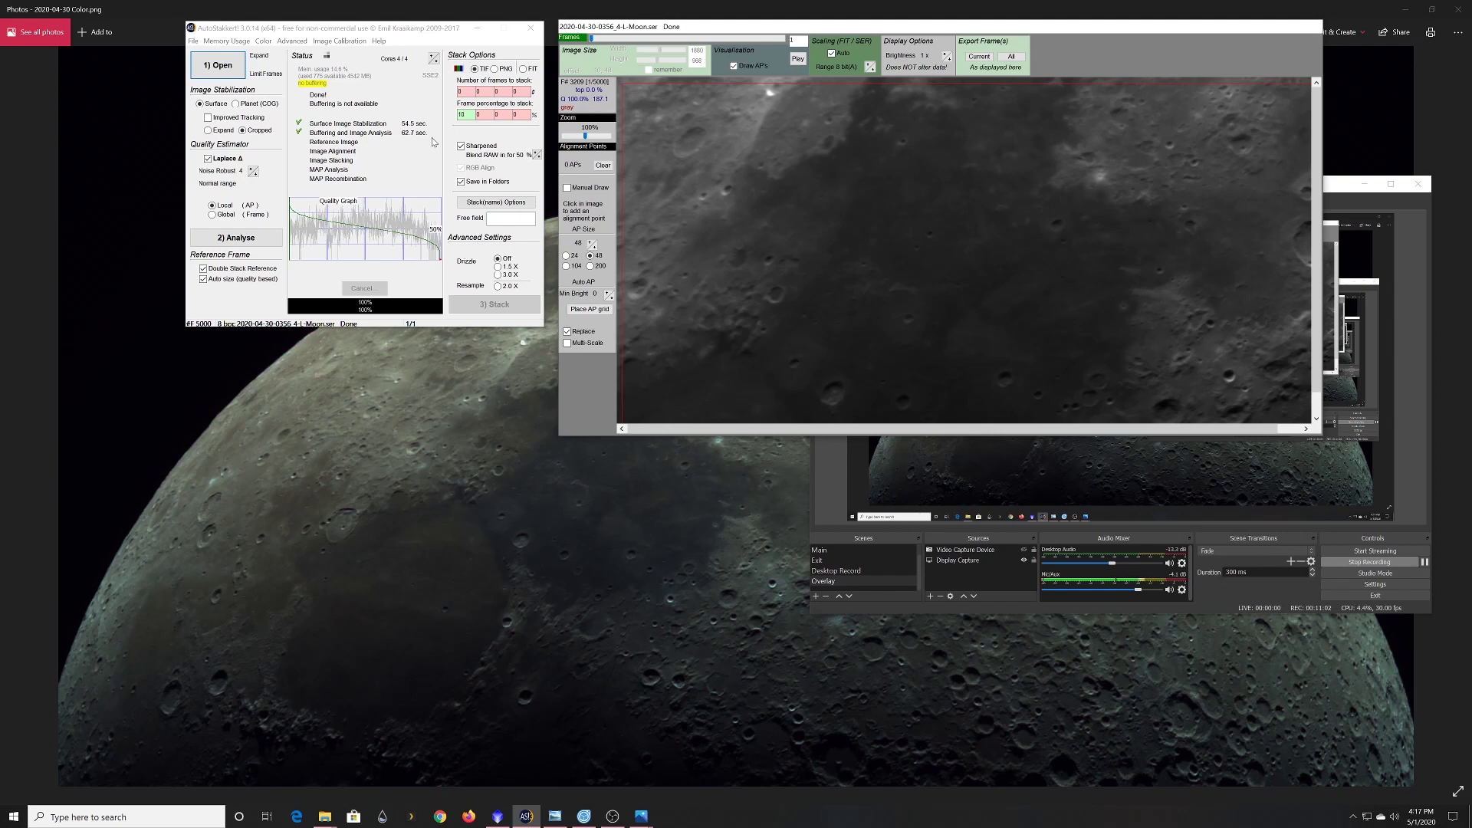
{"action": "left_click", "coordinate": [468, 114]}
{"action": "double_click", "coordinate": [461, 114]}
{"action": "type", "text": "10"}
{"action": "left_click", "coordinate": [494, 218]}
Try the 1.5X and 3.0X drizzle settings and return drizzle to Off
{"action": "left_click", "coordinate": [498, 267]}
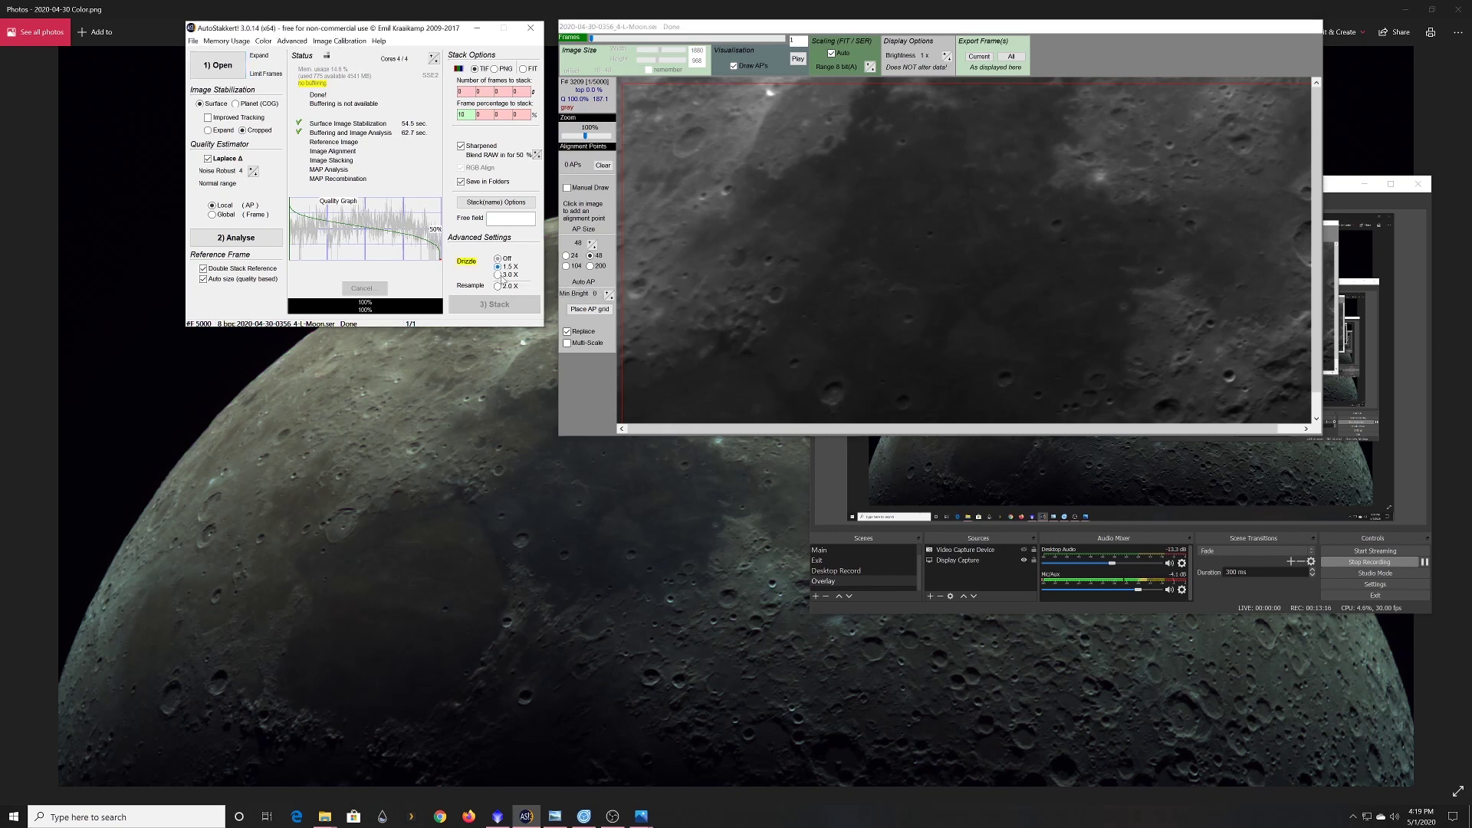
{"action": "left_click", "coordinate": [497, 274]}
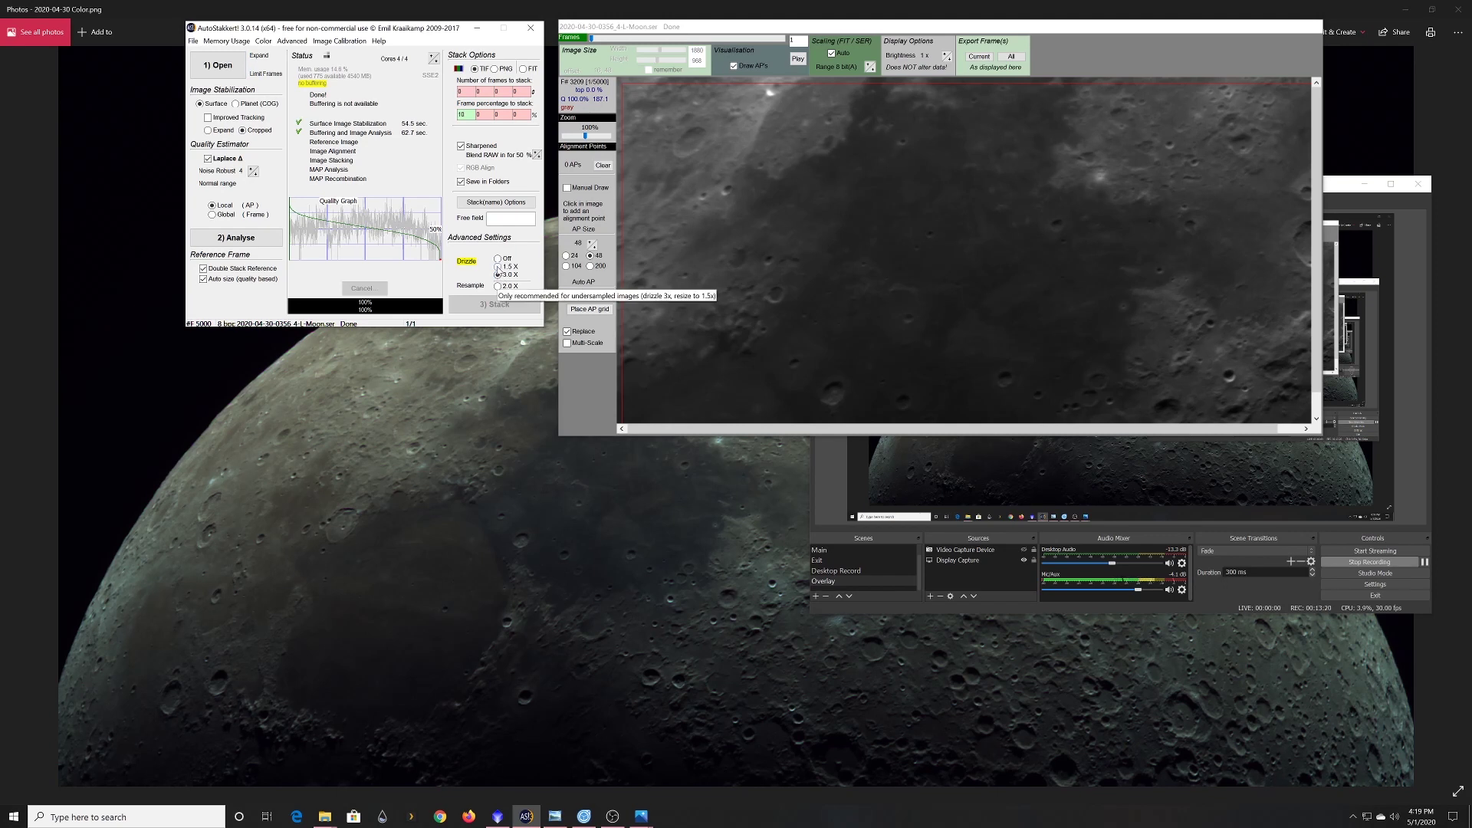
{"action": "left_click", "coordinate": [498, 266]}
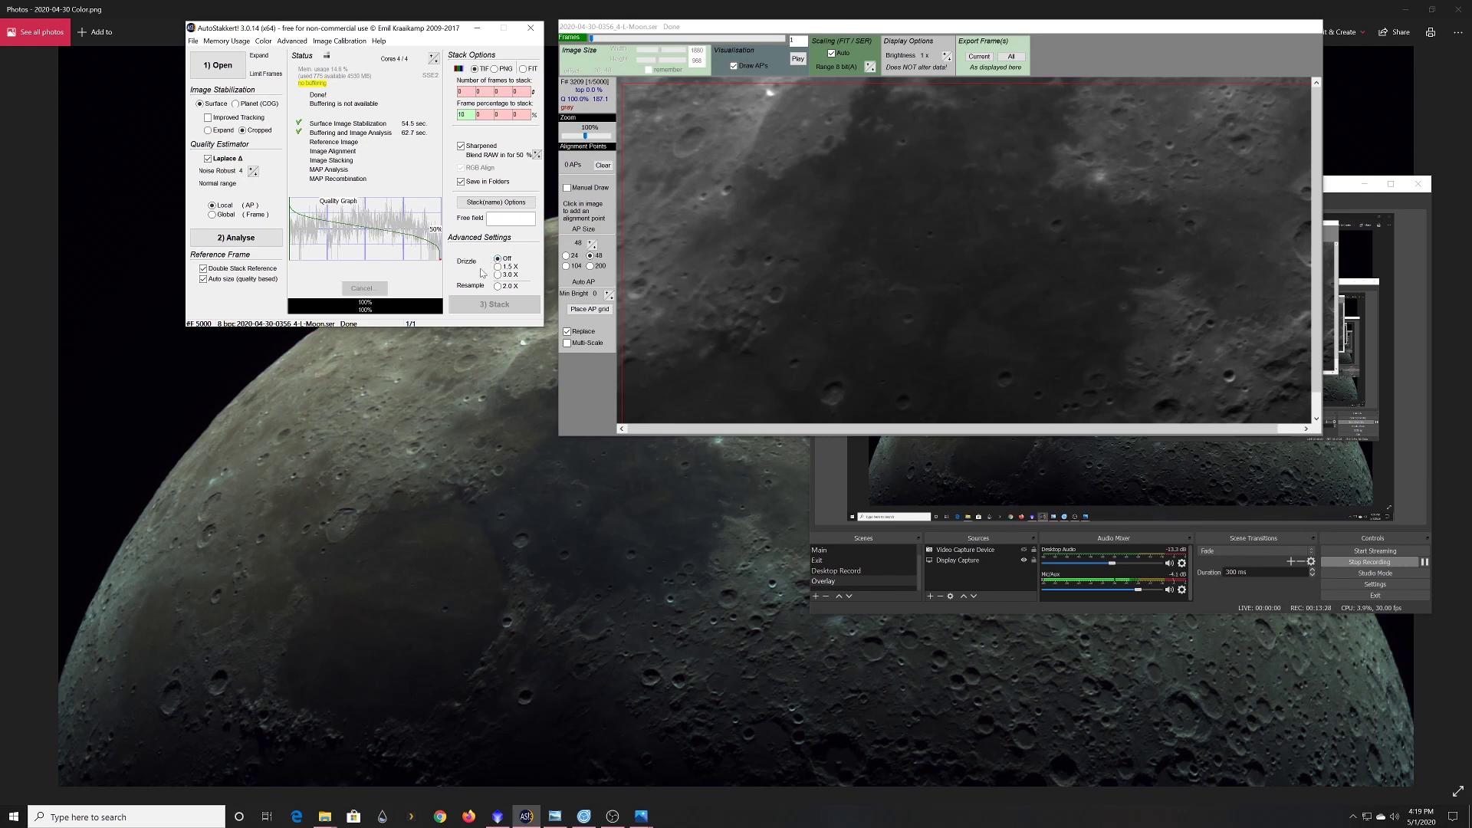
{"action": "left_click", "coordinate": [874, 266]}
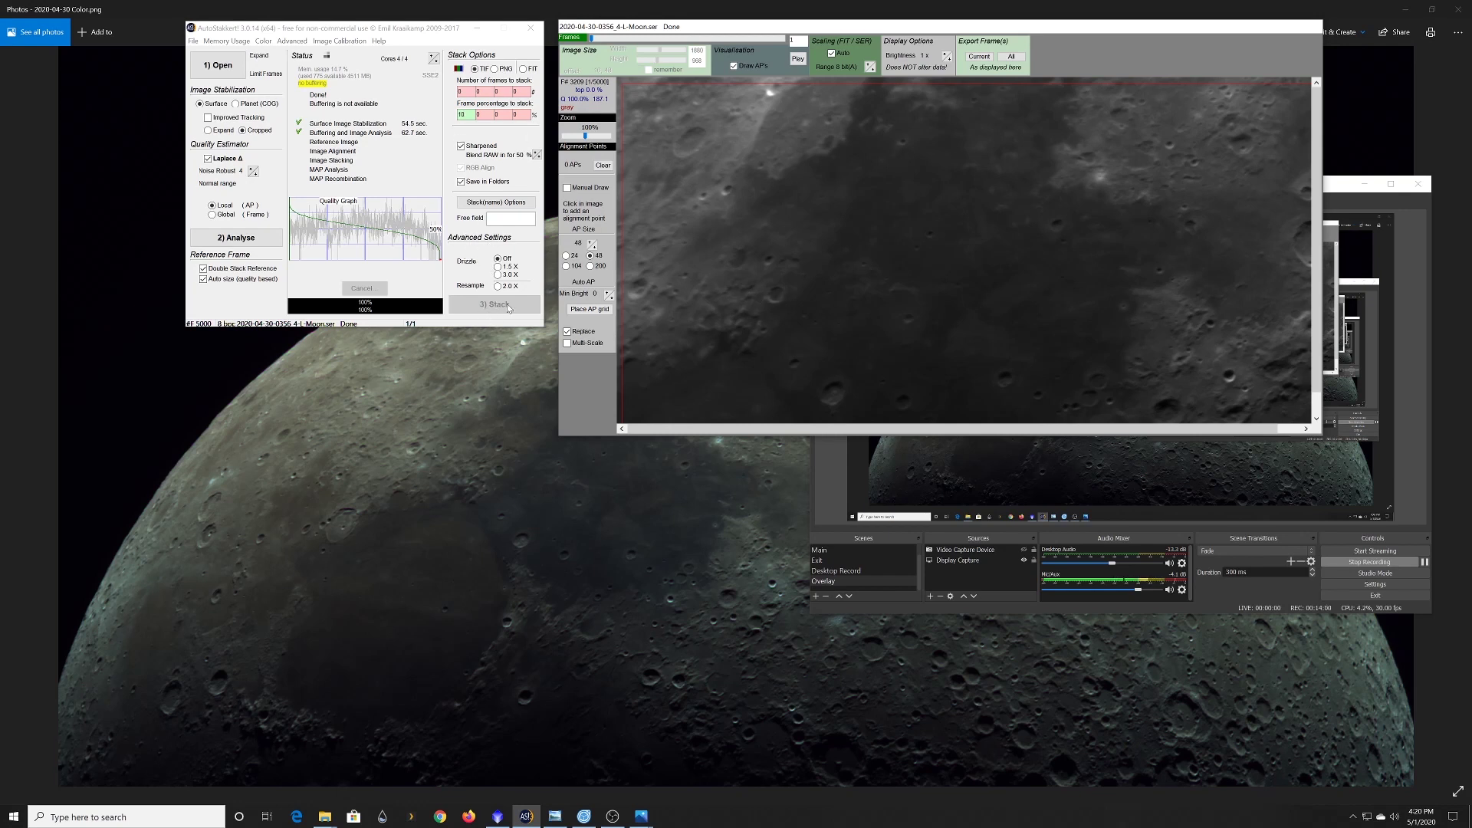
{"action": "left_click", "coordinate": [484, 304]}
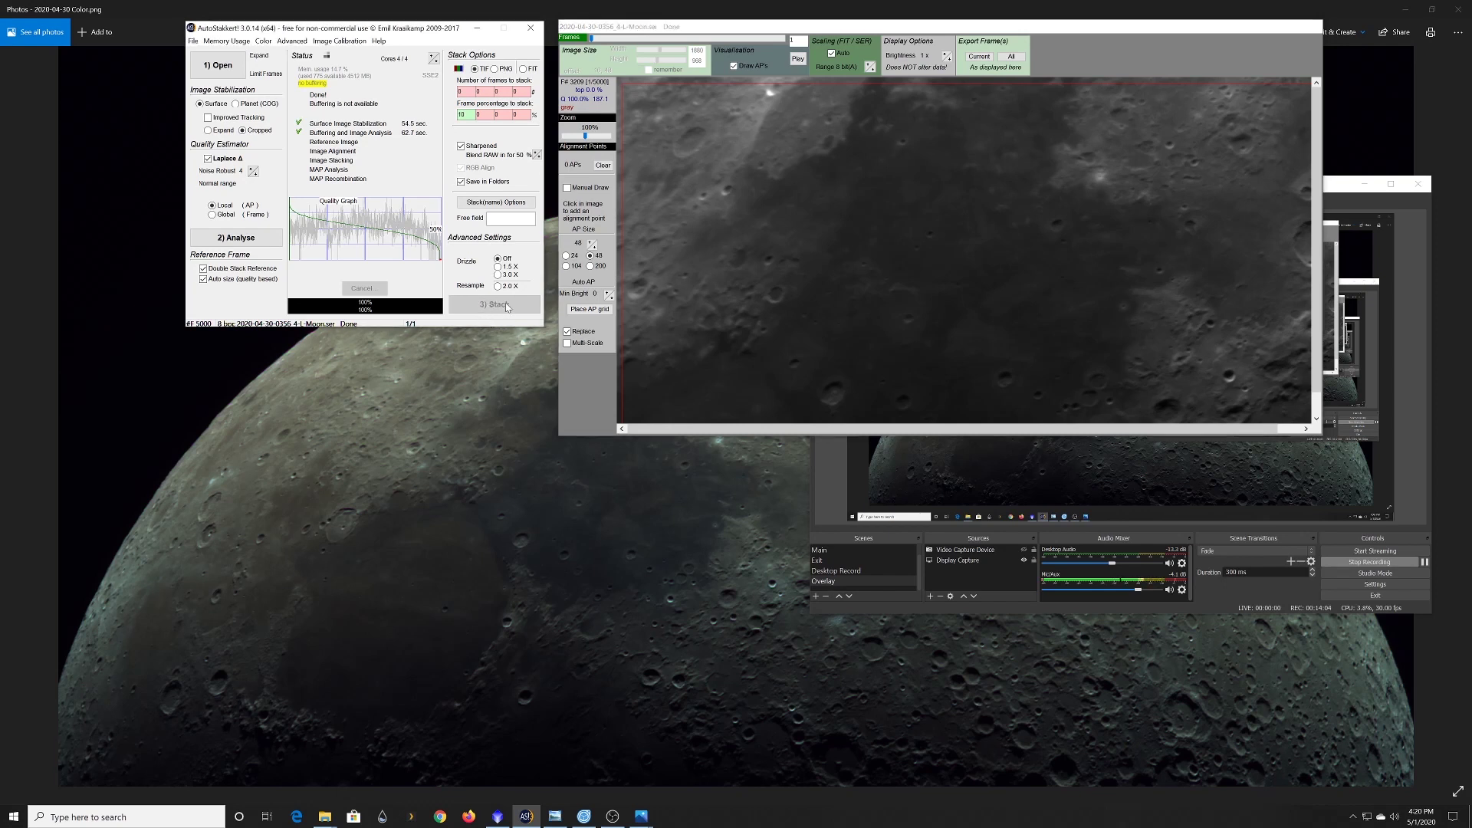
{"action": "left_click", "coordinate": [775, 31]}
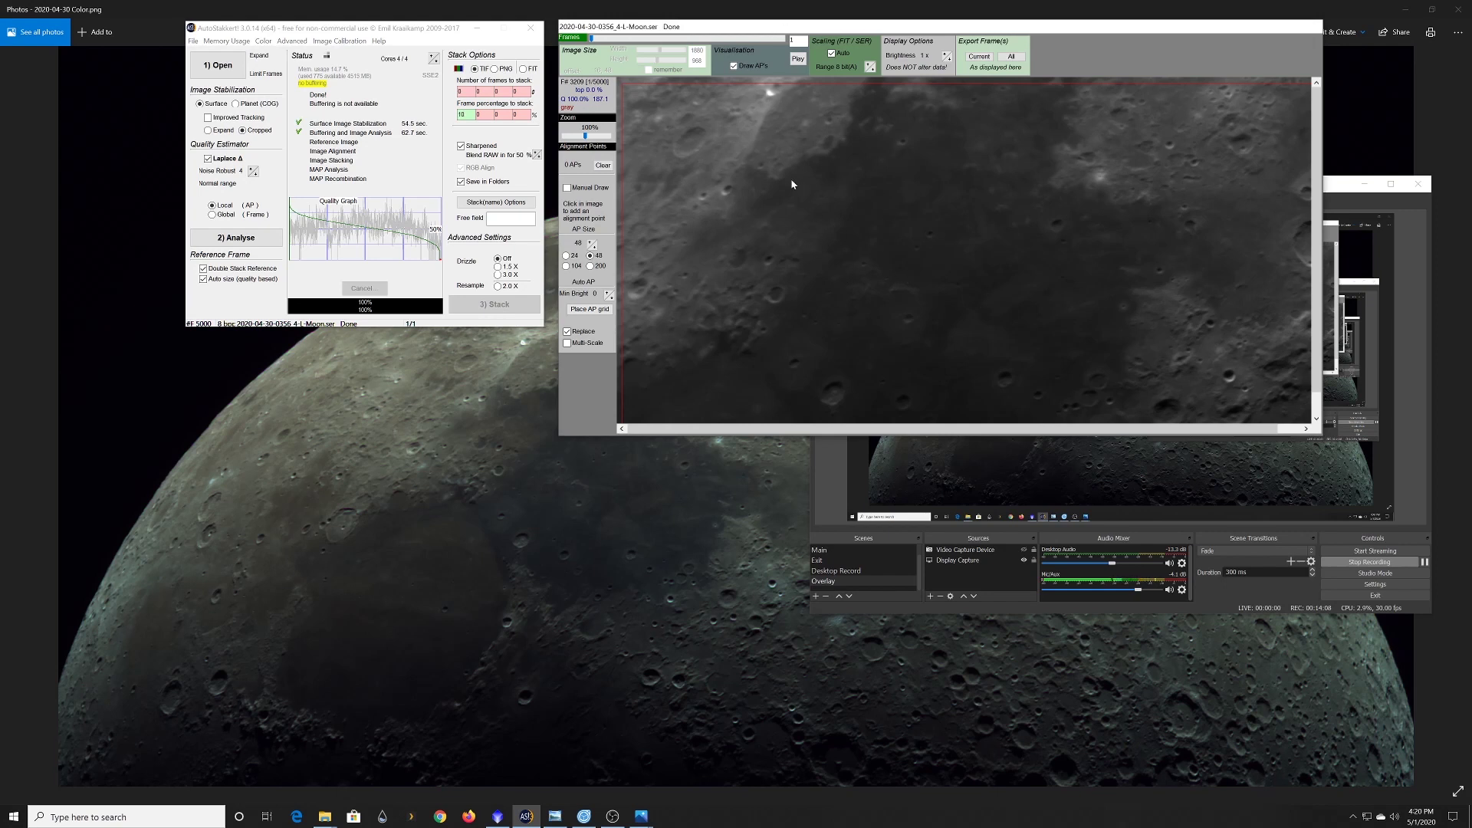
{"action": "left_click", "coordinate": [595, 38]}
{"action": "left_click_drag", "start_coordinate": [595, 38], "coordinate": [764, 47]}
{"action": "left_click", "coordinate": [735, 40]}
{"action": "left_click_drag", "start_coordinate": [735, 44], "coordinate": [567, 48]}
Compare the alignment point size presets, choose 104 and place the alignment point grid
{"action": "left_click", "coordinate": [565, 266]}
{"action": "left_click", "coordinate": [566, 256]}
{"action": "left_click", "coordinate": [589, 266]}
{"action": "left_click", "coordinate": [590, 255]}
{"action": "left_click", "coordinate": [567, 266]}
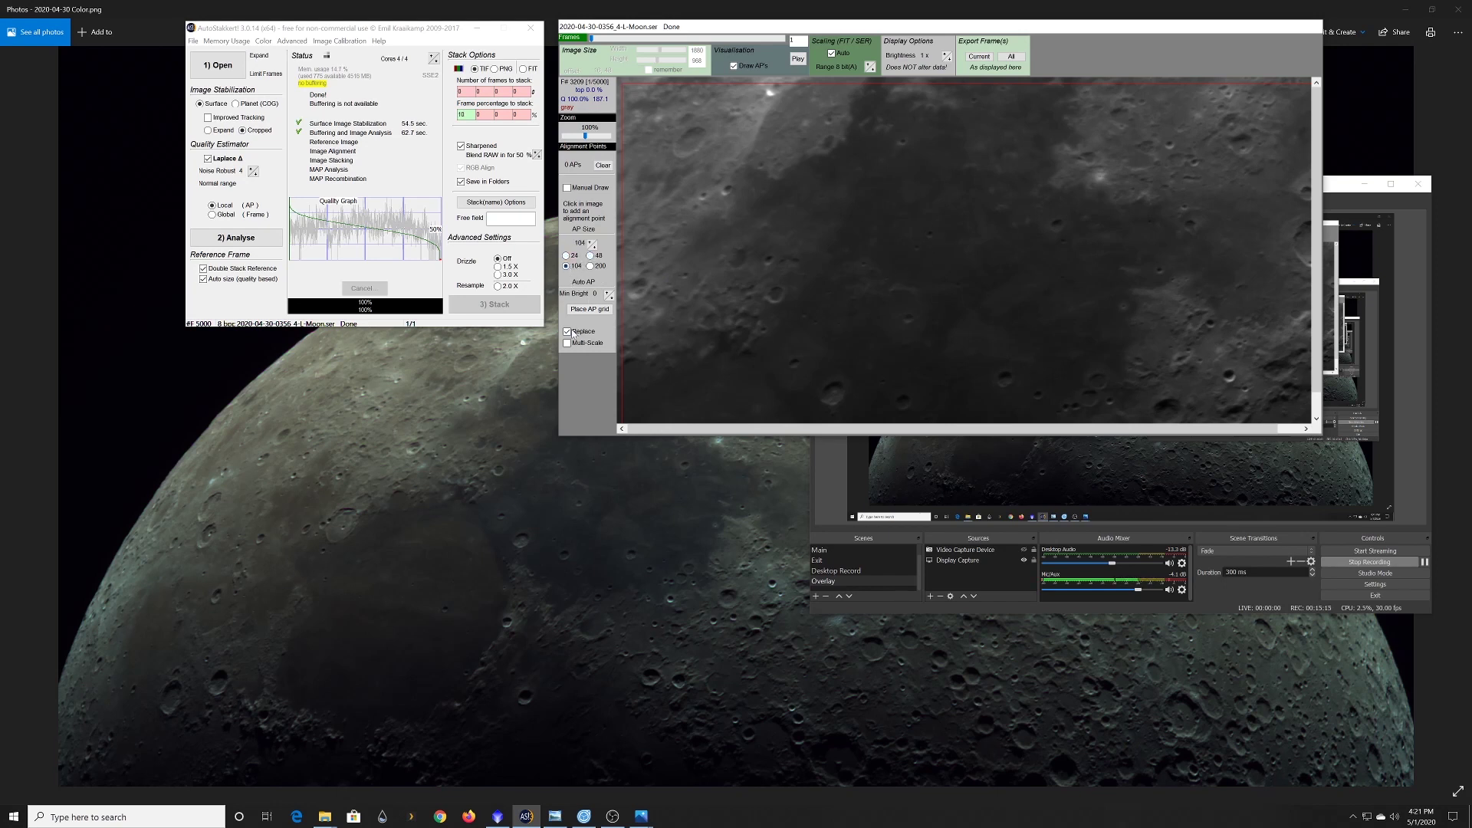
{"action": "left_click", "coordinate": [589, 266]}
{"action": "left_click", "coordinate": [567, 266]}
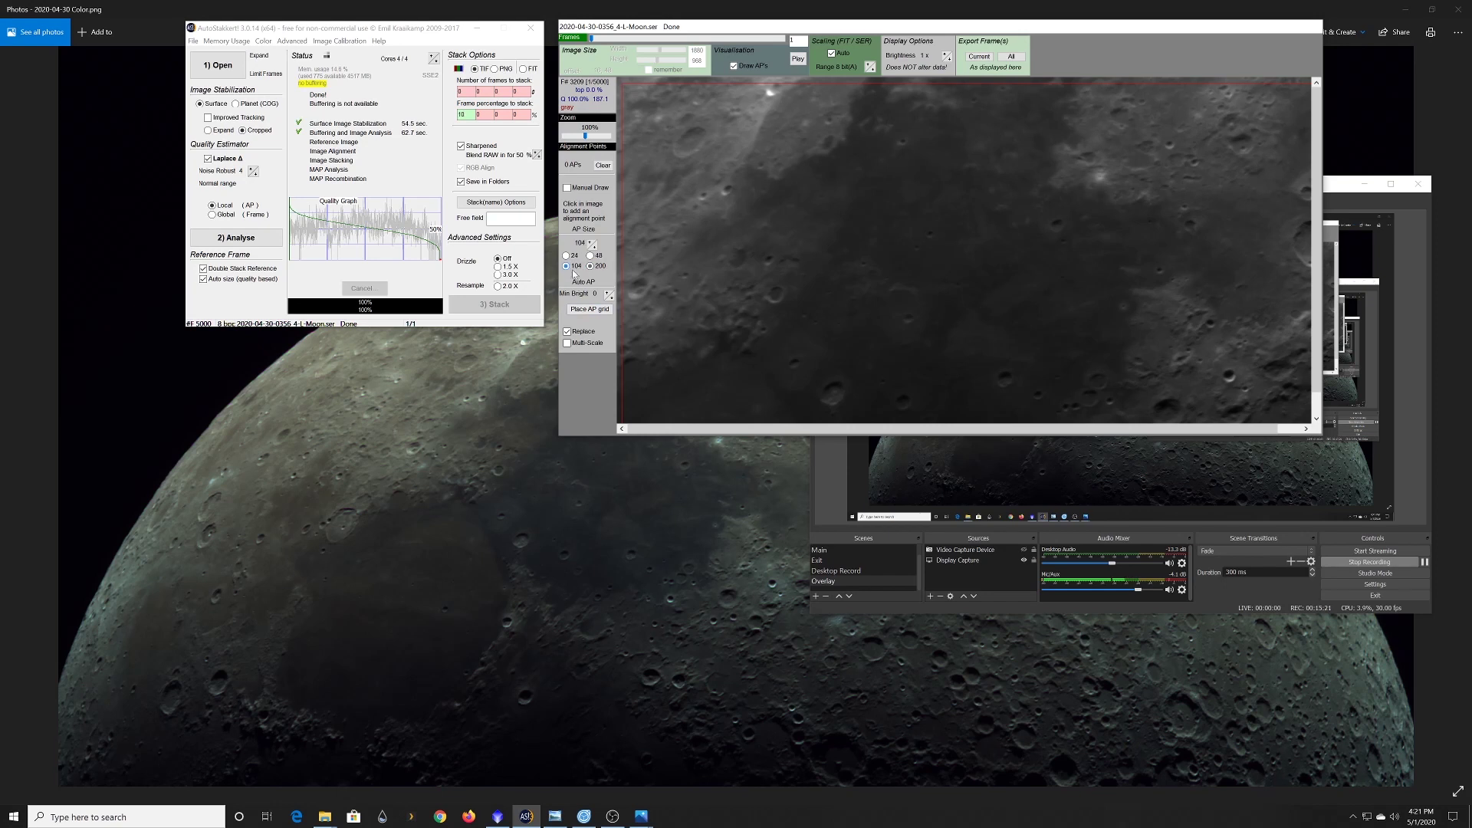
{"action": "left_click", "coordinate": [586, 310]}
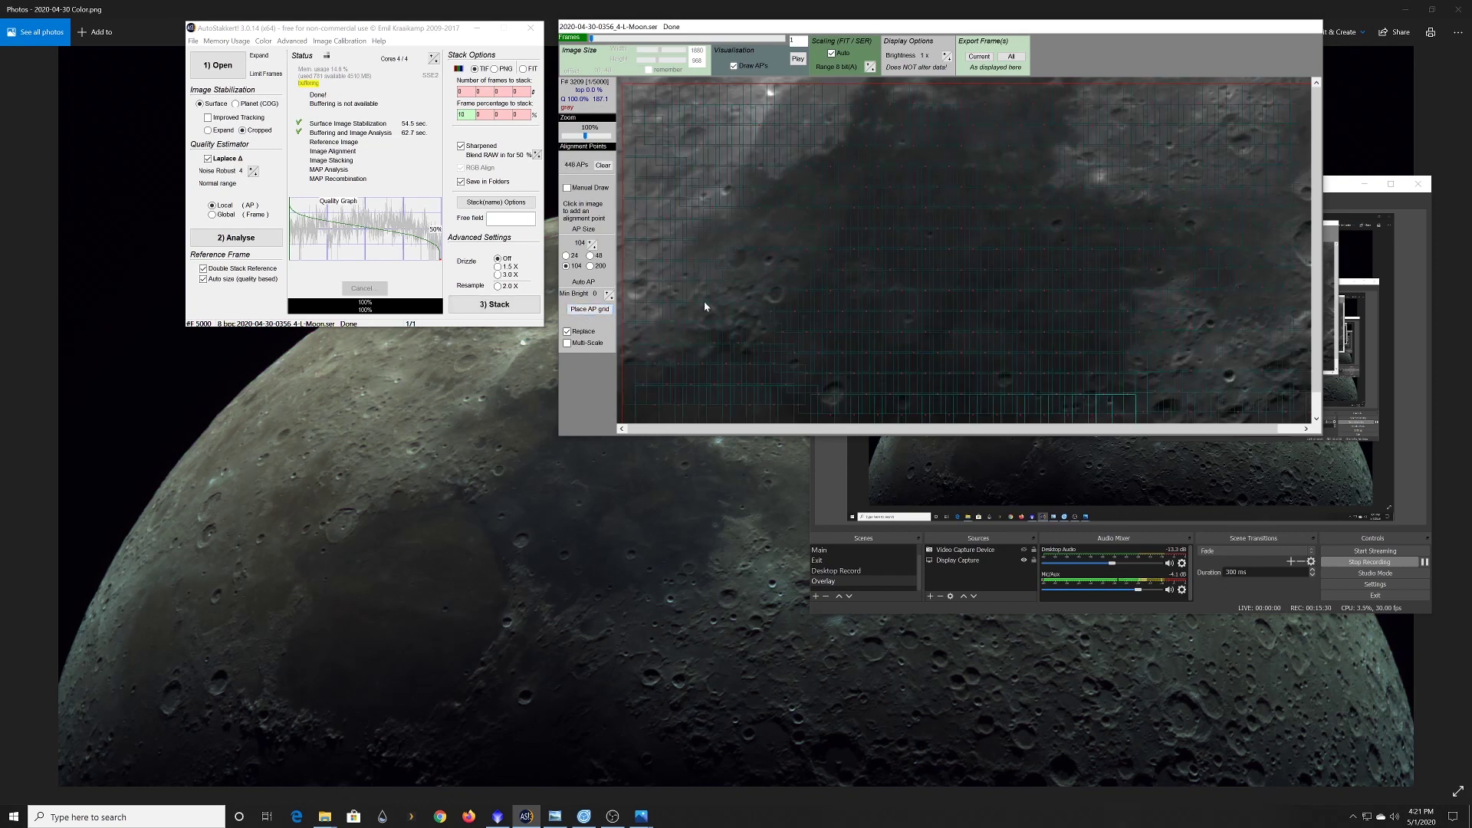
Set the alignment points' minimum brightness to 15 and place the grid again
{"action": "left_click", "coordinate": [608, 293]}
{"action": "left_click", "coordinate": [609, 293]}
{"action": "left_click", "coordinate": [589, 309]}
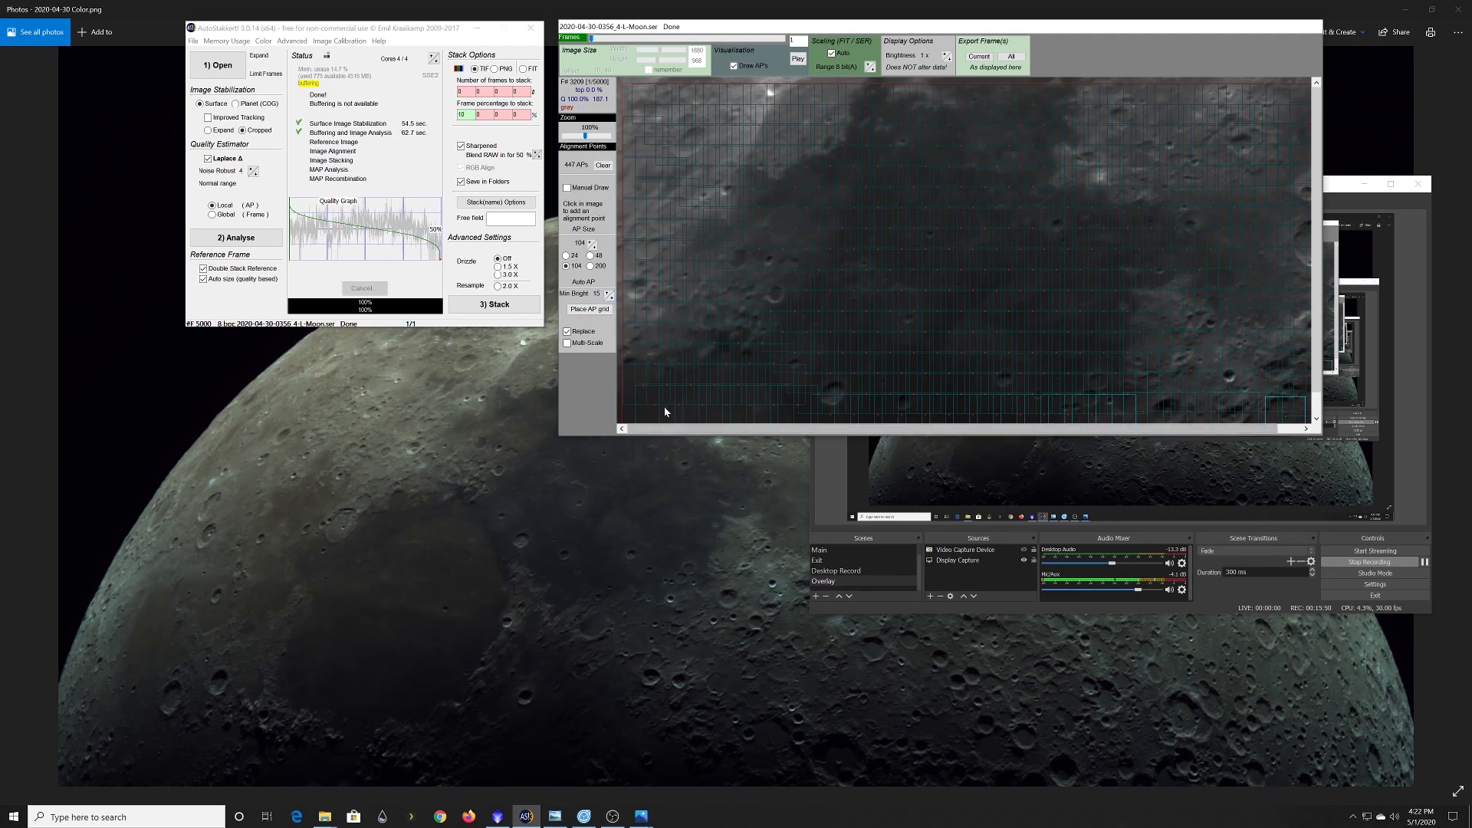
Replace the alignment point grid using an AP size of 200 and stack the frames
{"action": "left_click", "coordinate": [590, 266]}
{"action": "left_click", "coordinate": [591, 309]}
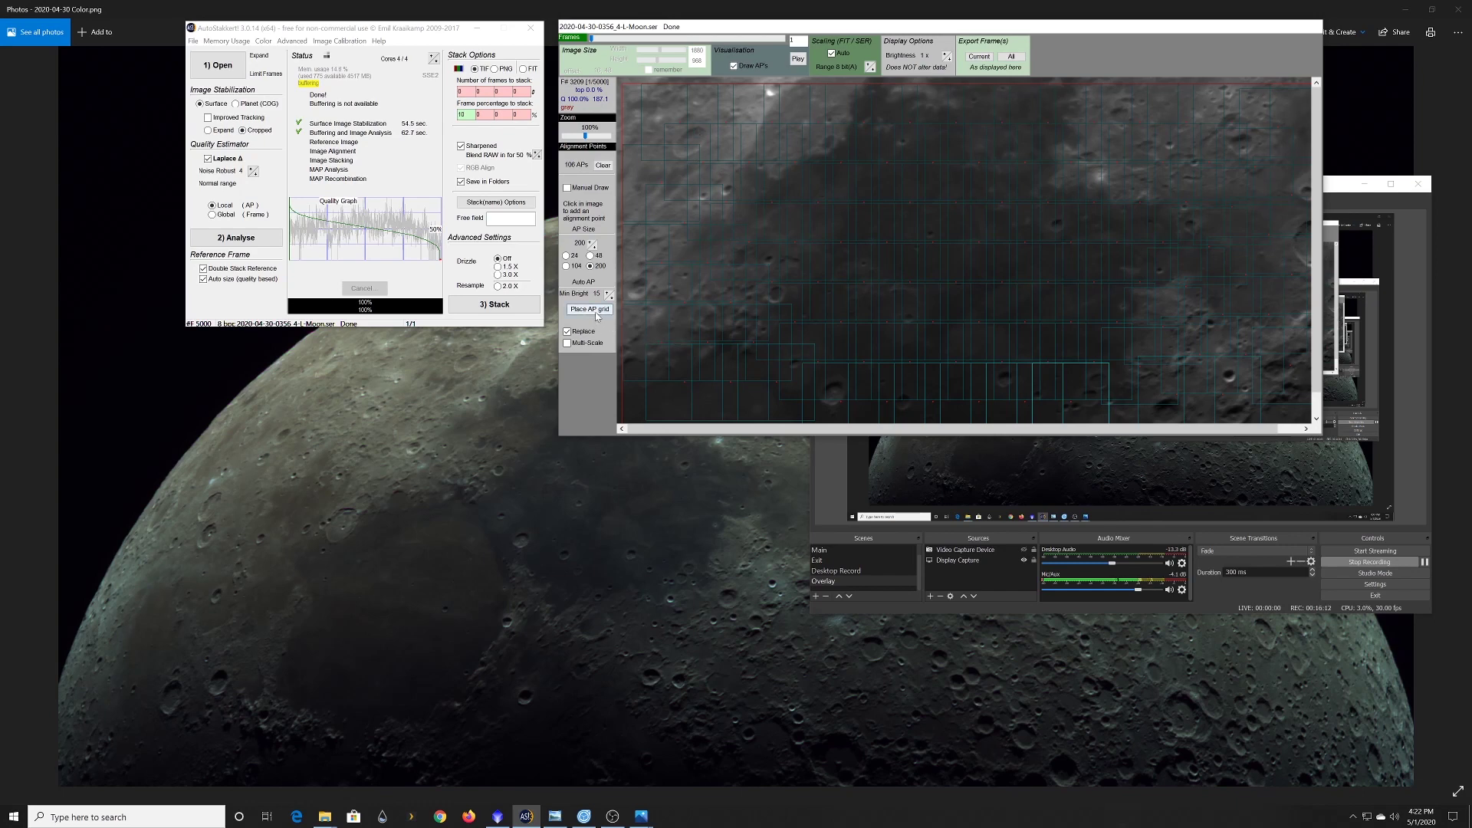
{"action": "left_click", "coordinate": [502, 309]}
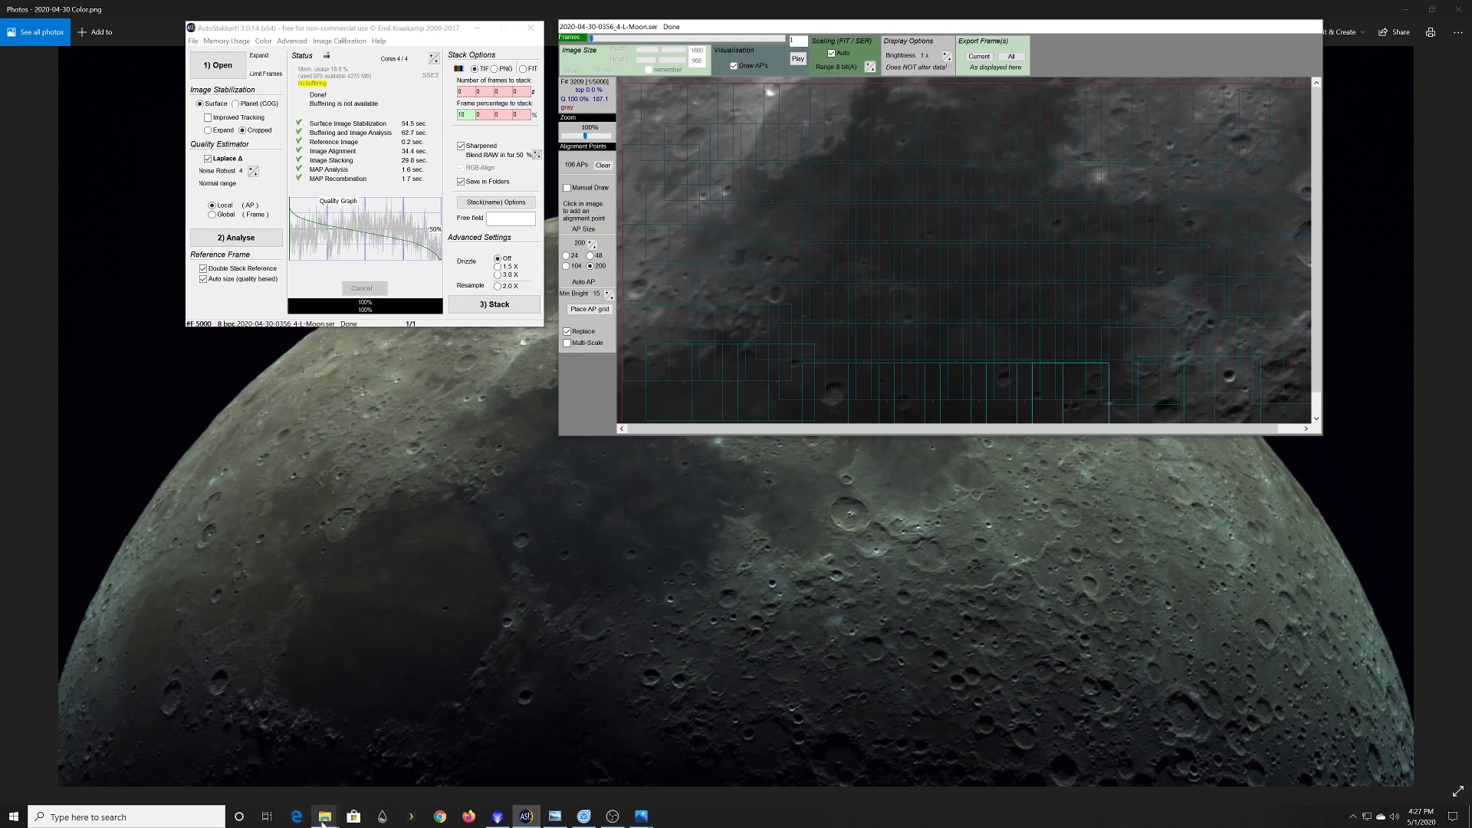
Bring up the Autostakkert temp folder in File Explorer
{"action": "mouse_move", "coordinate": [322, 822]}
{"action": "left_click", "coordinate": [334, 819]}
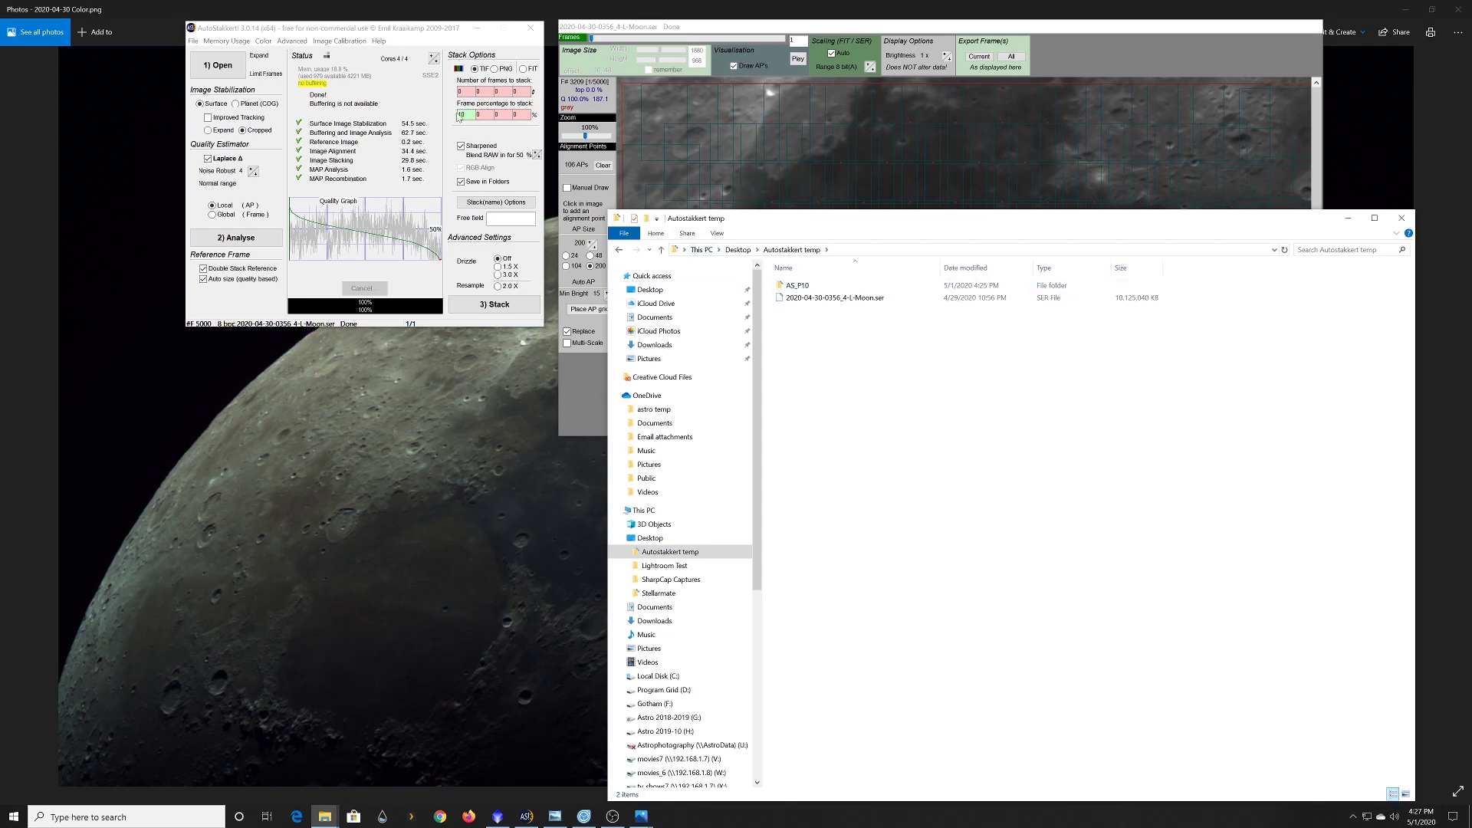
{"action": "key", "text": "Tab"}
{"action": "key", "text": "Tab"}
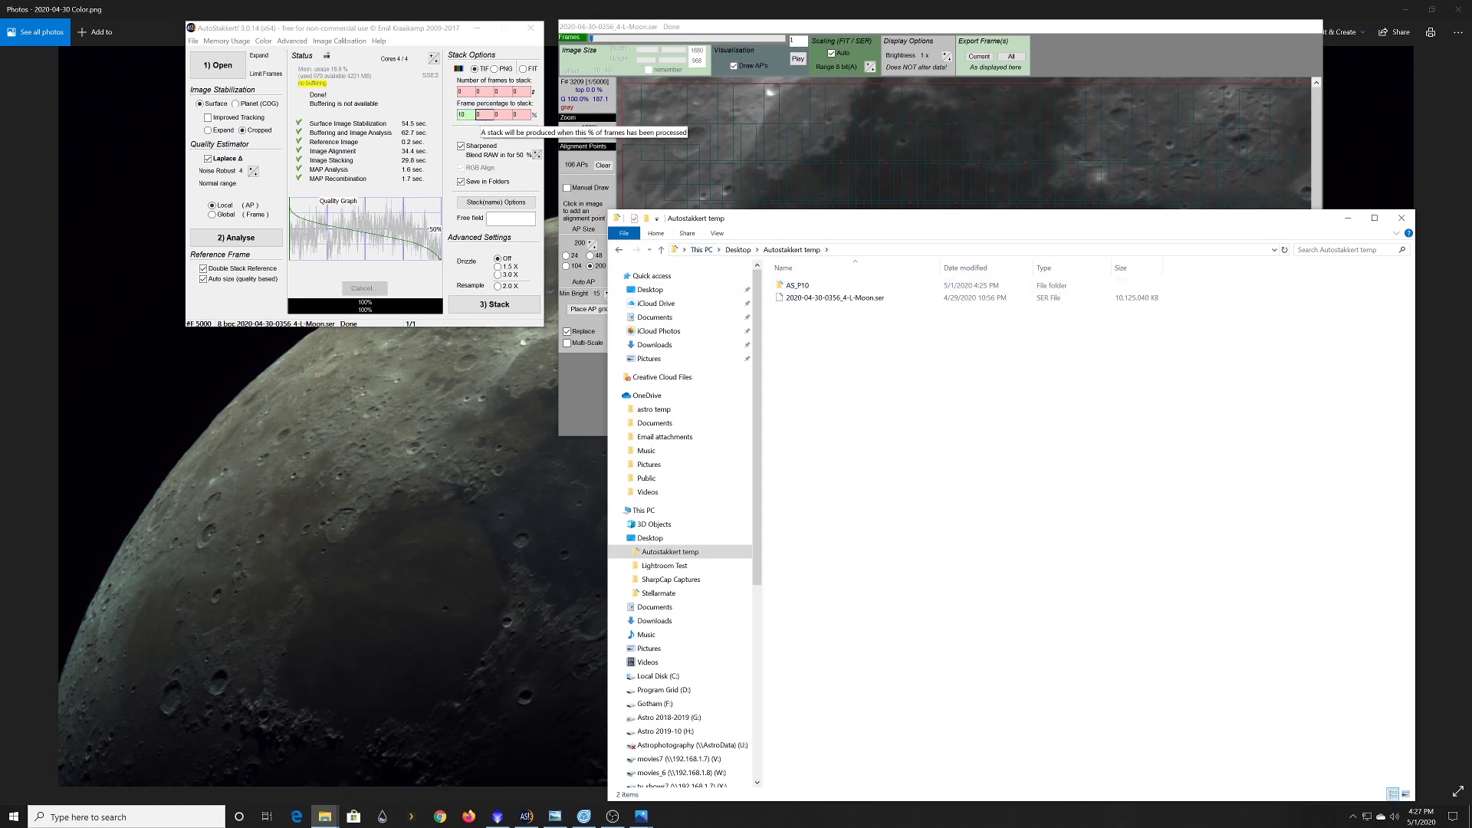
{"action": "key", "text": "Tab"}
{"action": "key", "text": "Tab"}
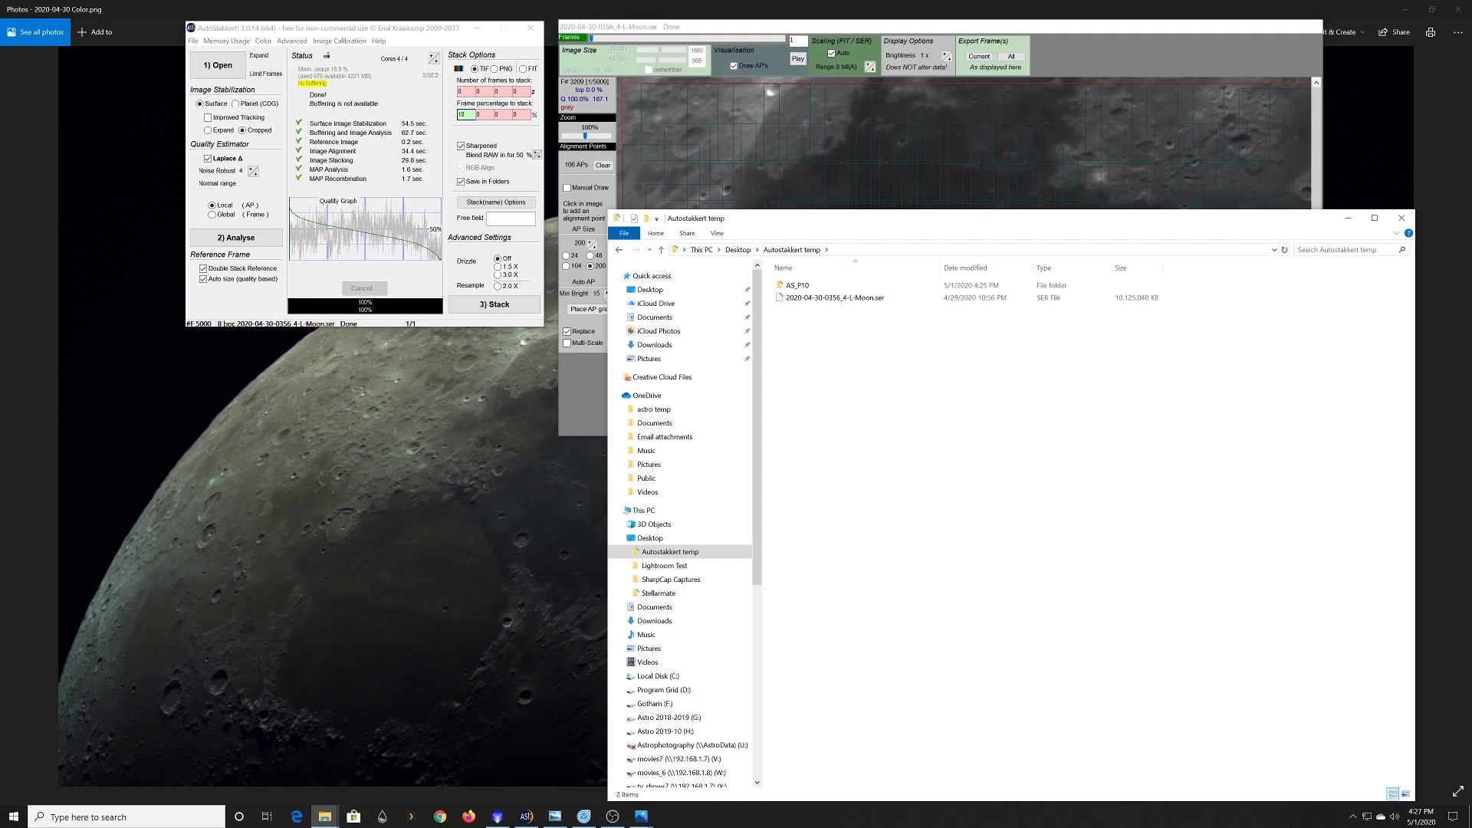
{"action": "key", "text": "Tab"}
{"action": "key", "text": "Tab"}
{"action": "key", "text": "Tab"}
{"action": "key", "text": "Tab"}
{"action": "double_click", "coordinate": [803, 286]}
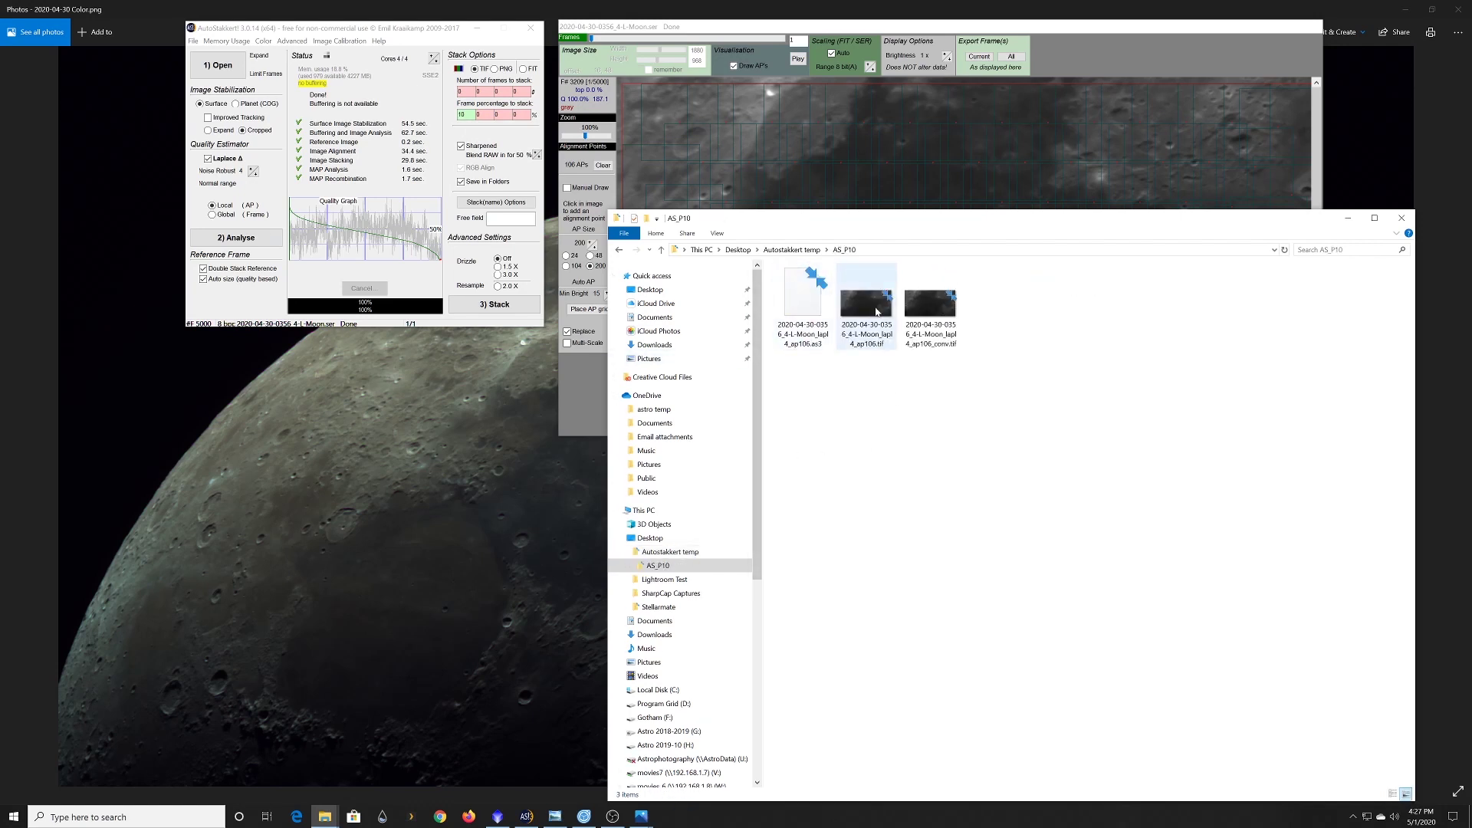
{"action": "double_click", "coordinate": [876, 310]}
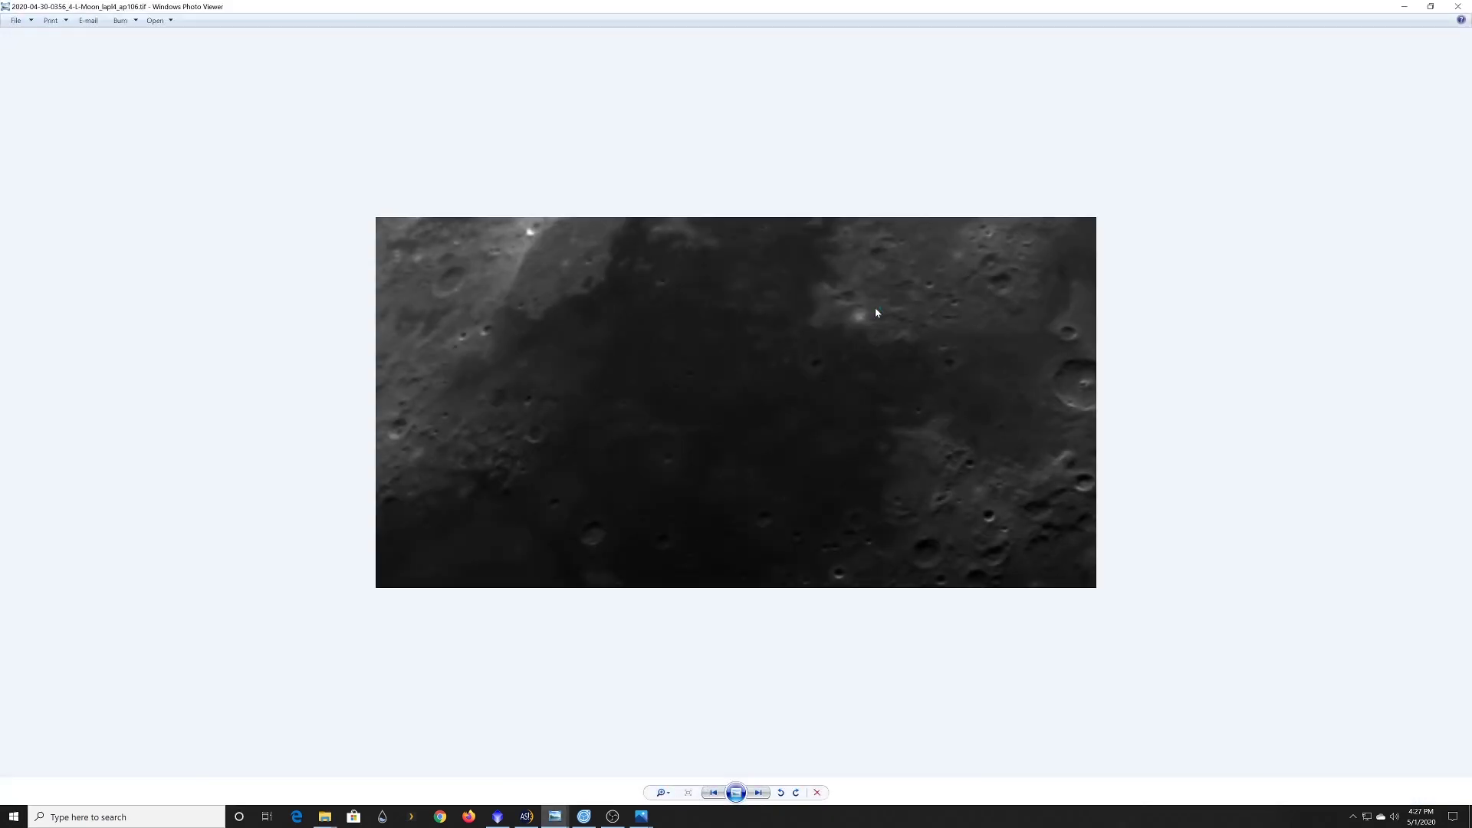
{"action": "left_click", "coordinate": [659, 792]}
{"action": "left_click_drag", "start_coordinate": [668, 797], "coordinate": [670, 780]}
{"action": "left_click_drag", "start_coordinate": [669, 781], "coordinate": [673, 790]}
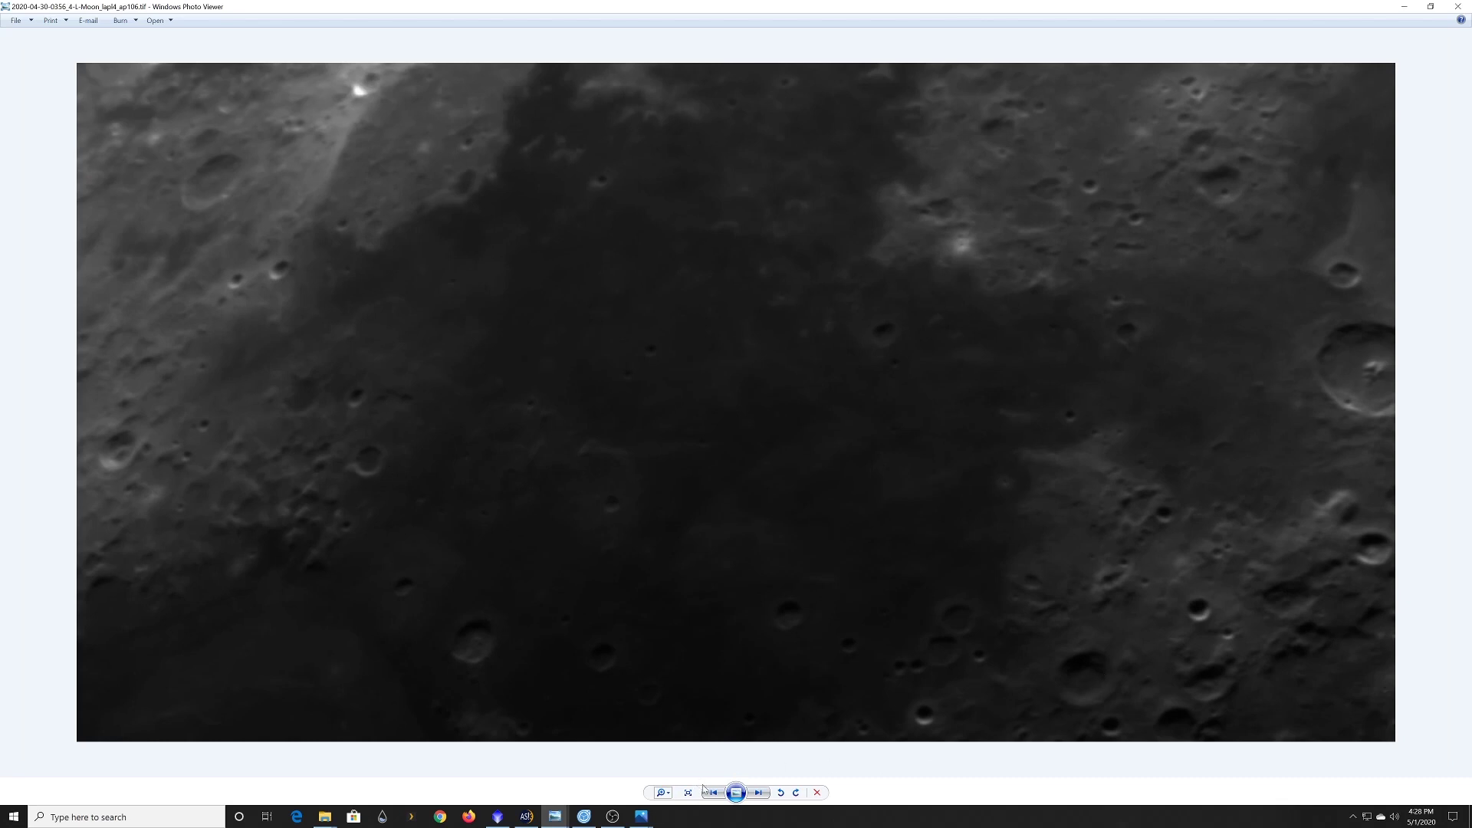
{"action": "left_click", "coordinate": [761, 794]}
{"action": "left_click_drag", "start_coordinate": [669, 795], "coordinate": [666, 781]}
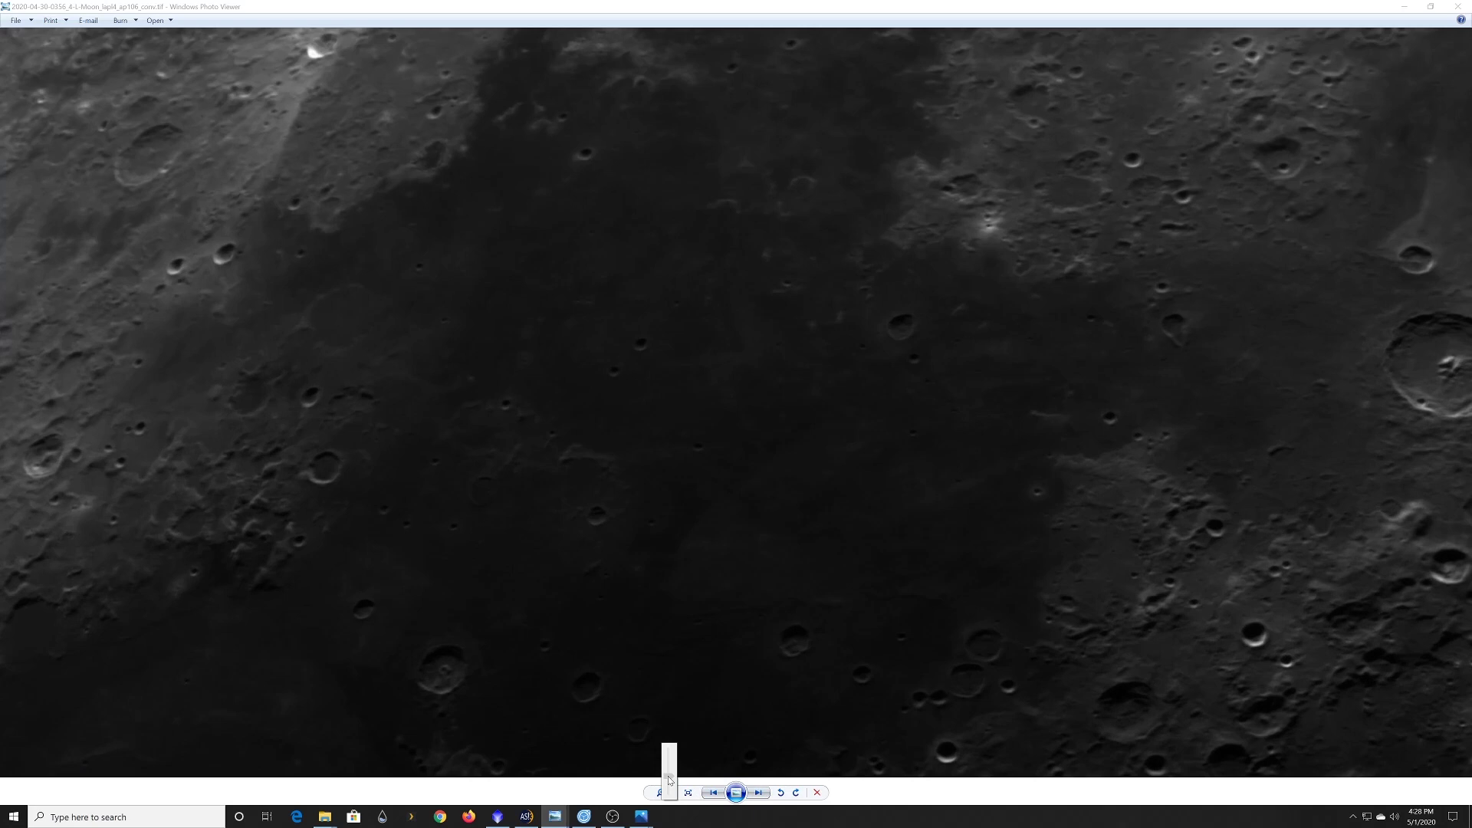
{"action": "left_click_drag", "start_coordinate": [670, 781], "coordinate": [670, 795]}
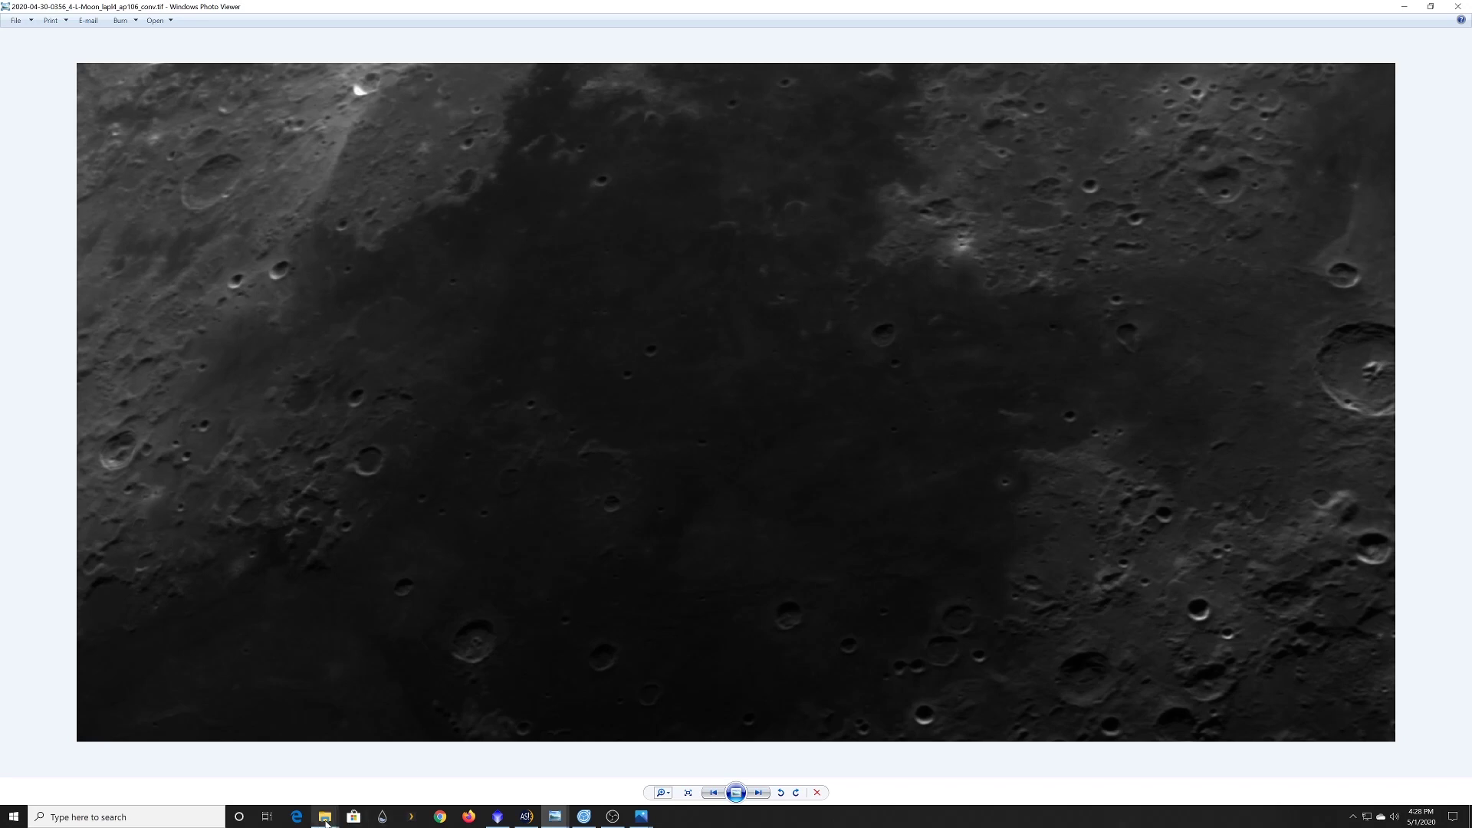
Open 2020-04-30 Color.png from the Finals folder, and bring up the annotated Apollo 11 Landing Site image for viewing
{"action": "mouse_move", "coordinate": [326, 821]}
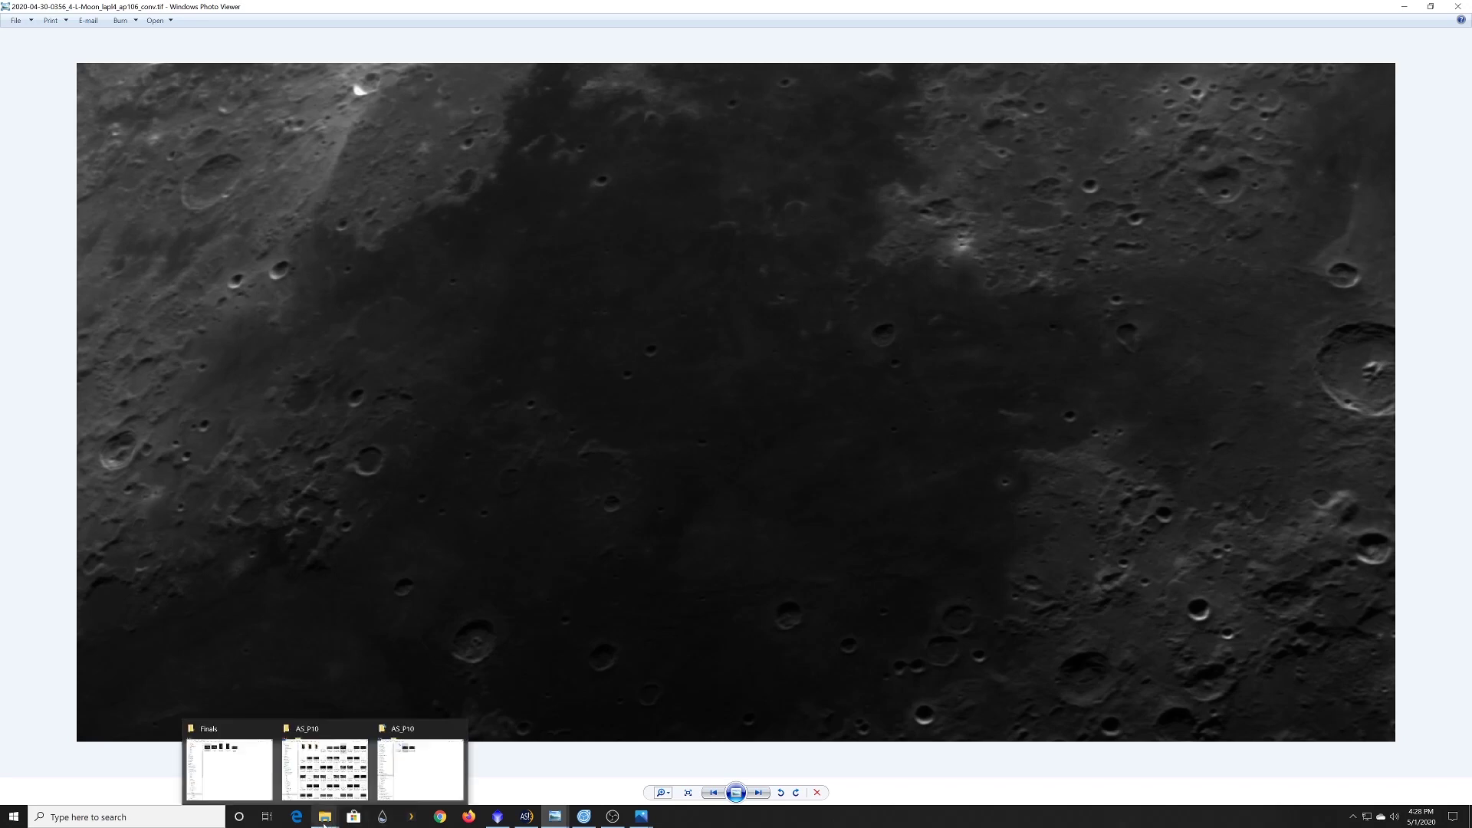
{"action": "left_click", "coordinate": [232, 769]}
{"action": "double_click", "coordinate": [568, 305]}
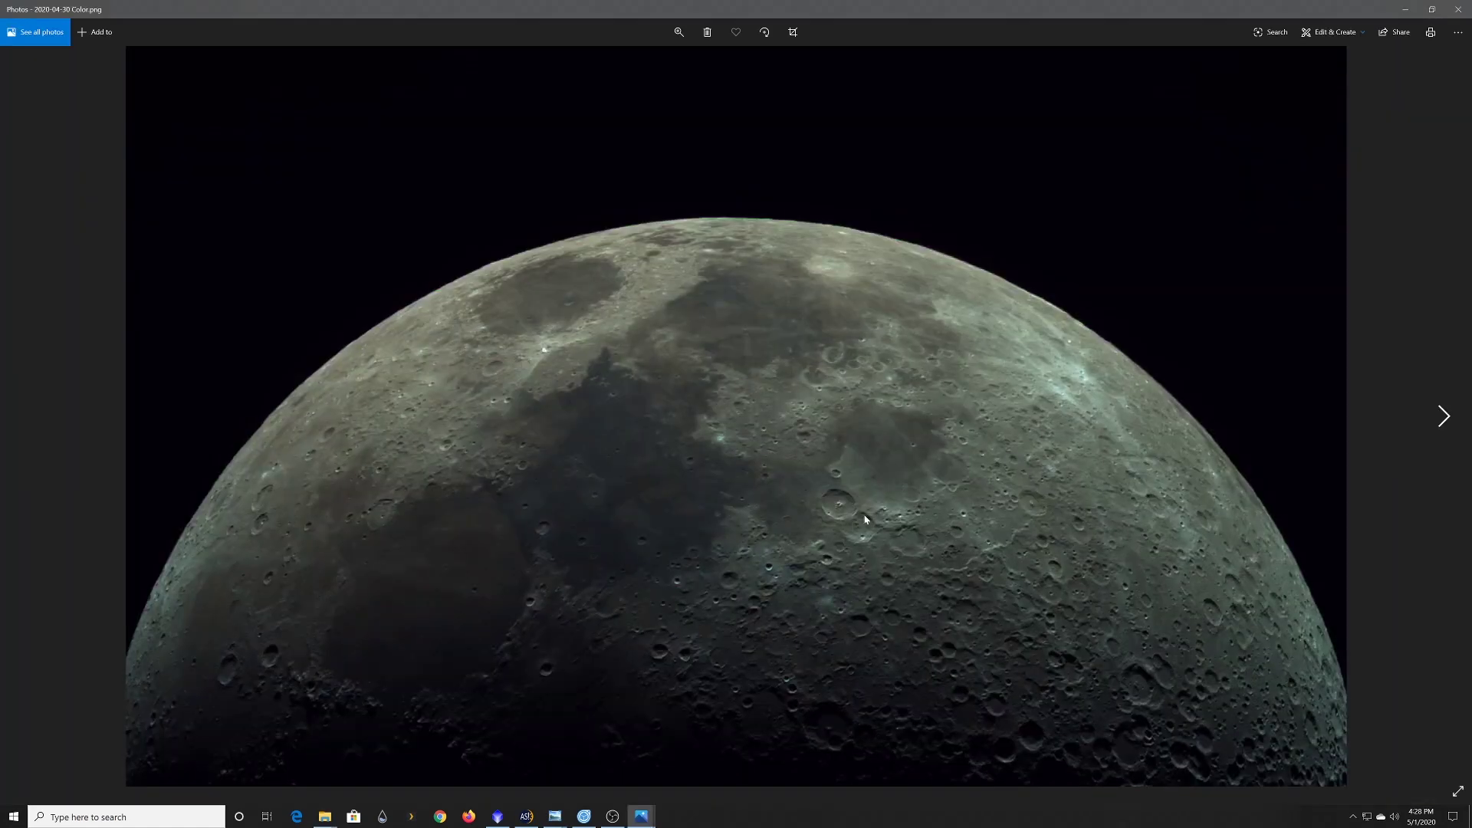
{"action": "mouse_move", "coordinate": [630, 822]}
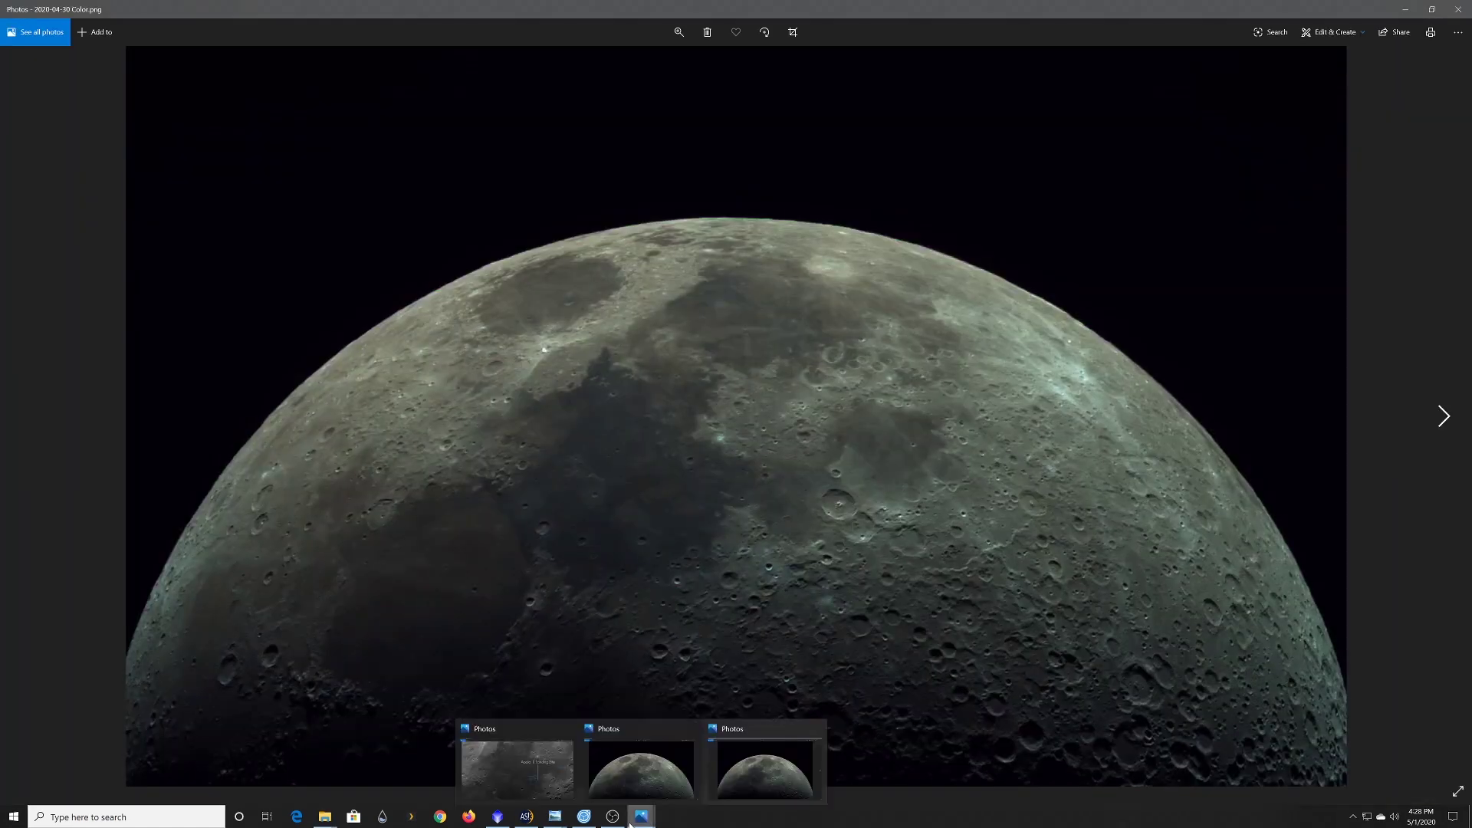
{"action": "mouse_move", "coordinate": [545, 763]}
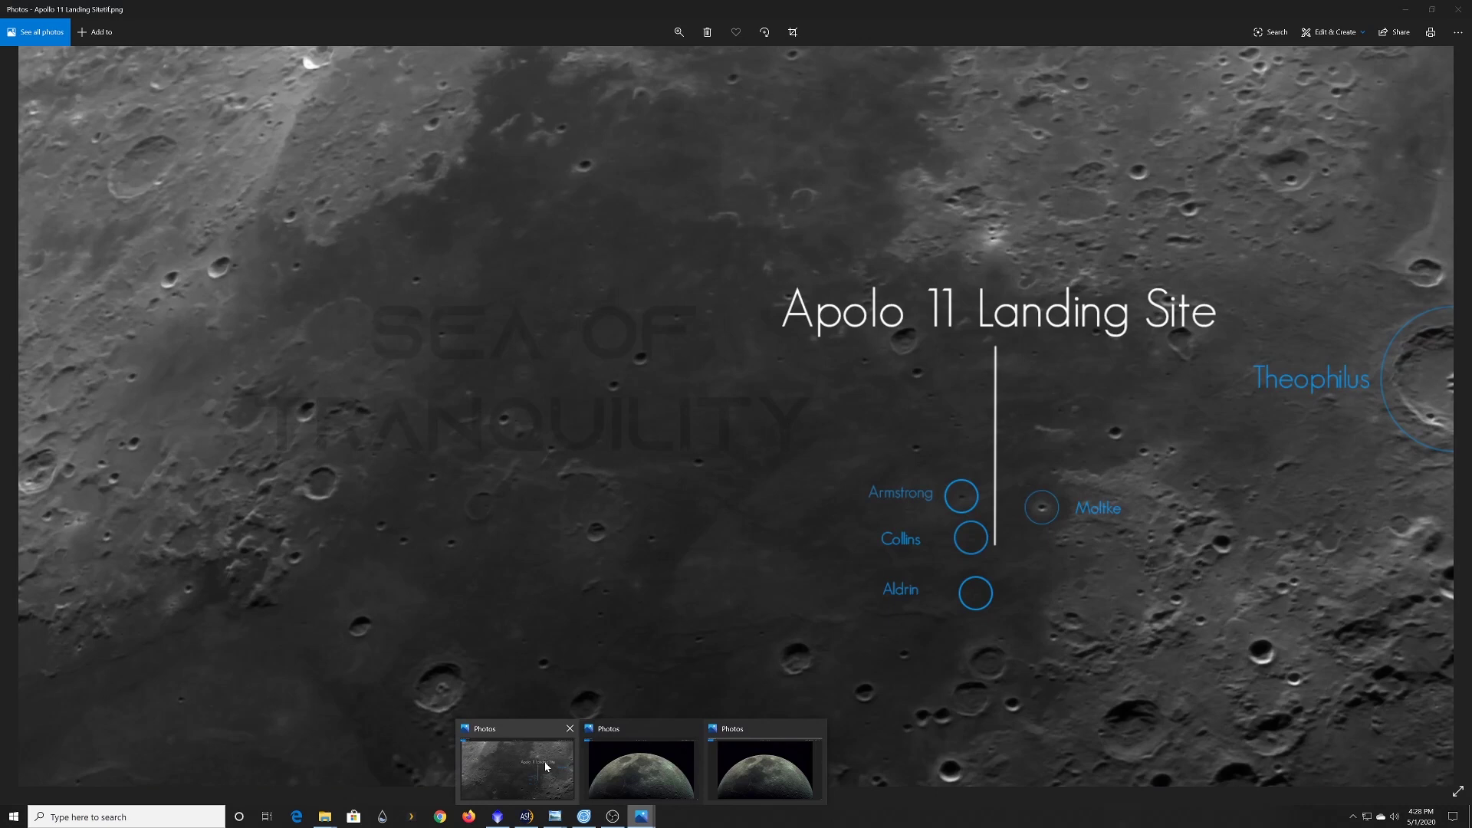
{"action": "left_click", "coordinate": [544, 761]}
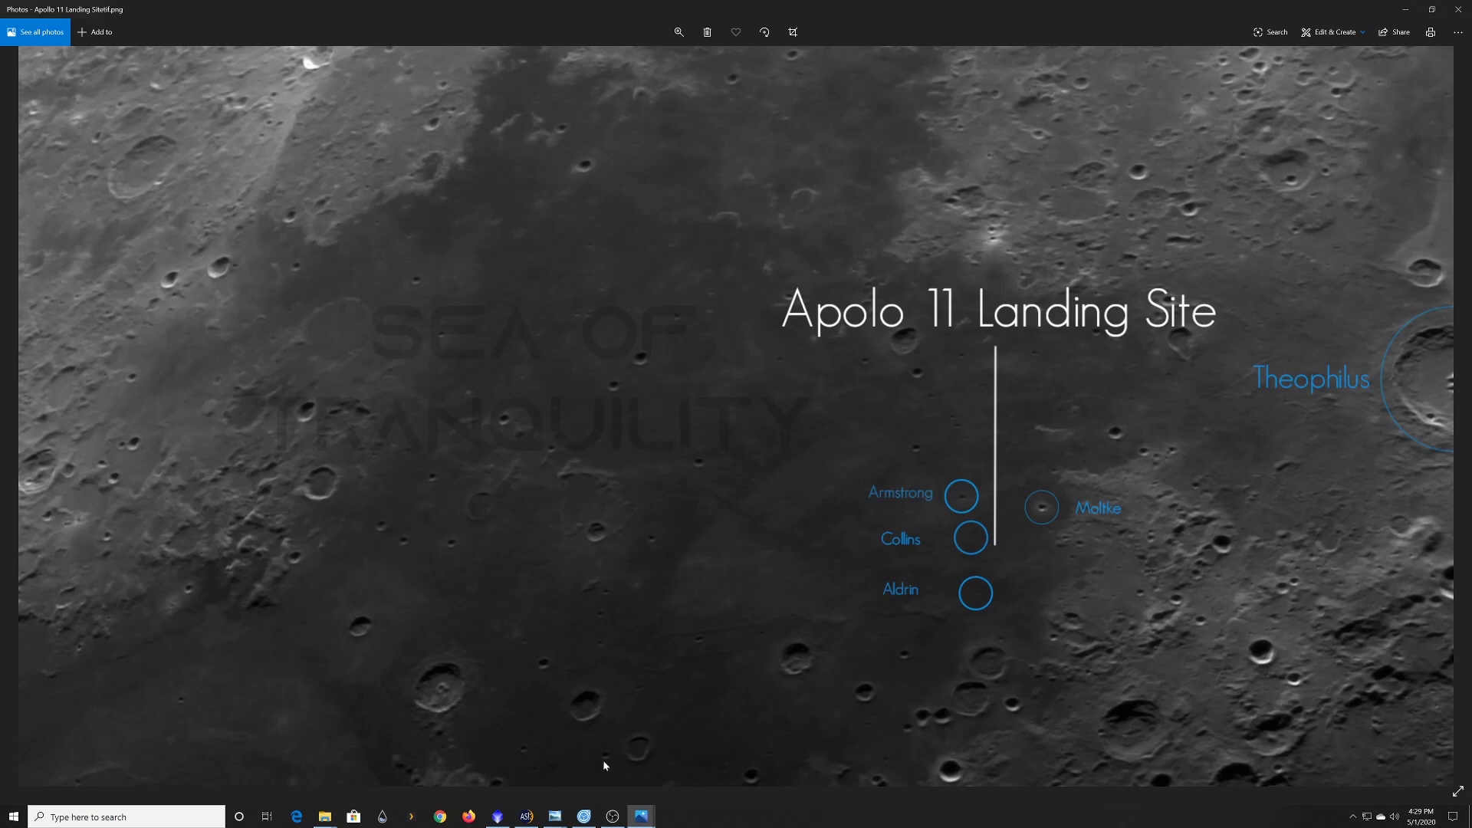
Enlarge 2020-04-30 Color.png around the dark mare and the Theophilus crater, and compare its detail with the Apollo 11 Landing Site image
{"action": "mouse_move", "coordinate": [651, 819]}
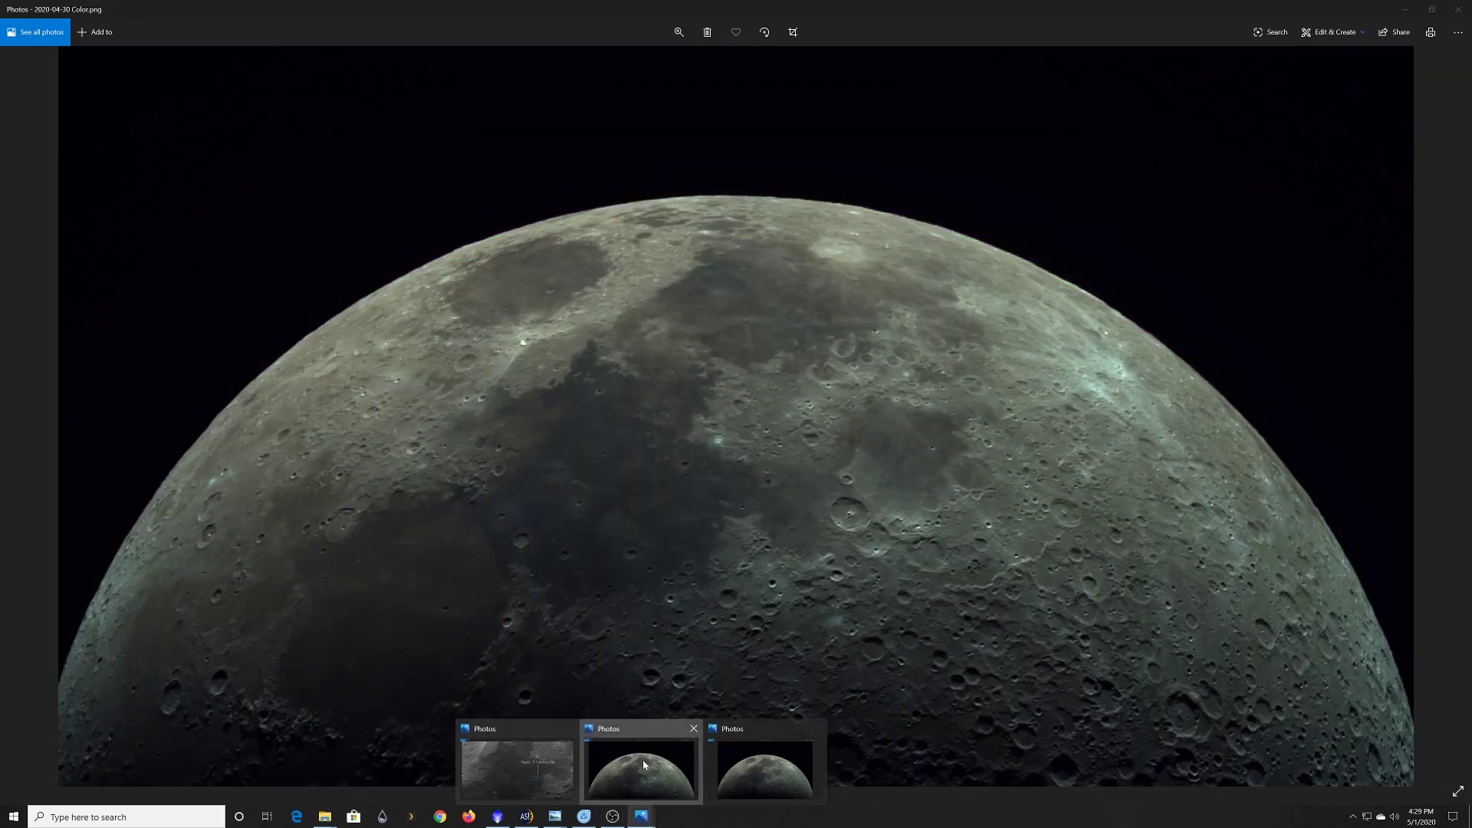
{"action": "left_click", "coordinate": [643, 760]}
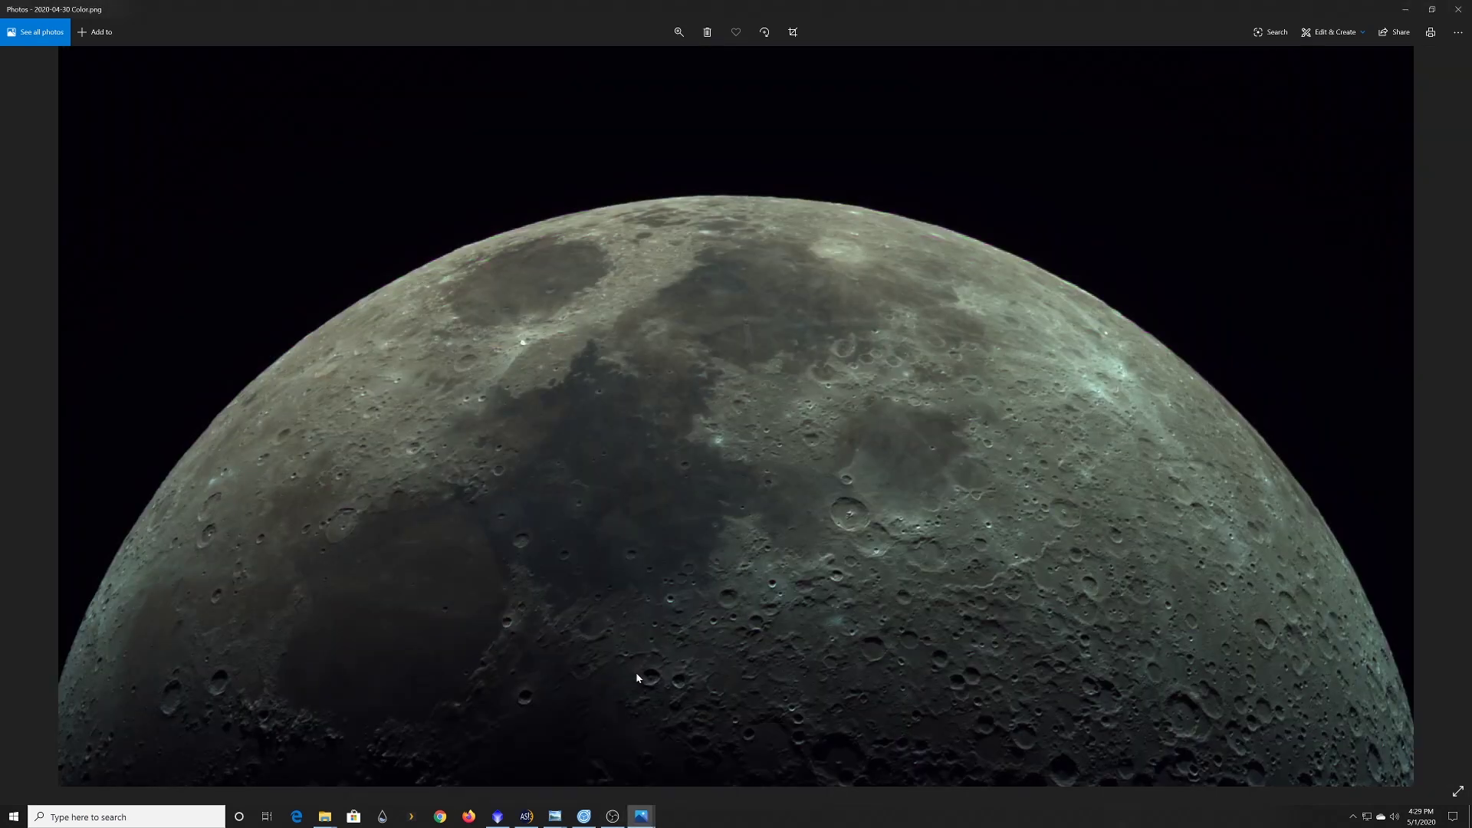
{"action": "left_click", "coordinate": [679, 31]}
{"action": "left_click_drag", "start_coordinate": [628, 65], "coordinate": [730, 61]}
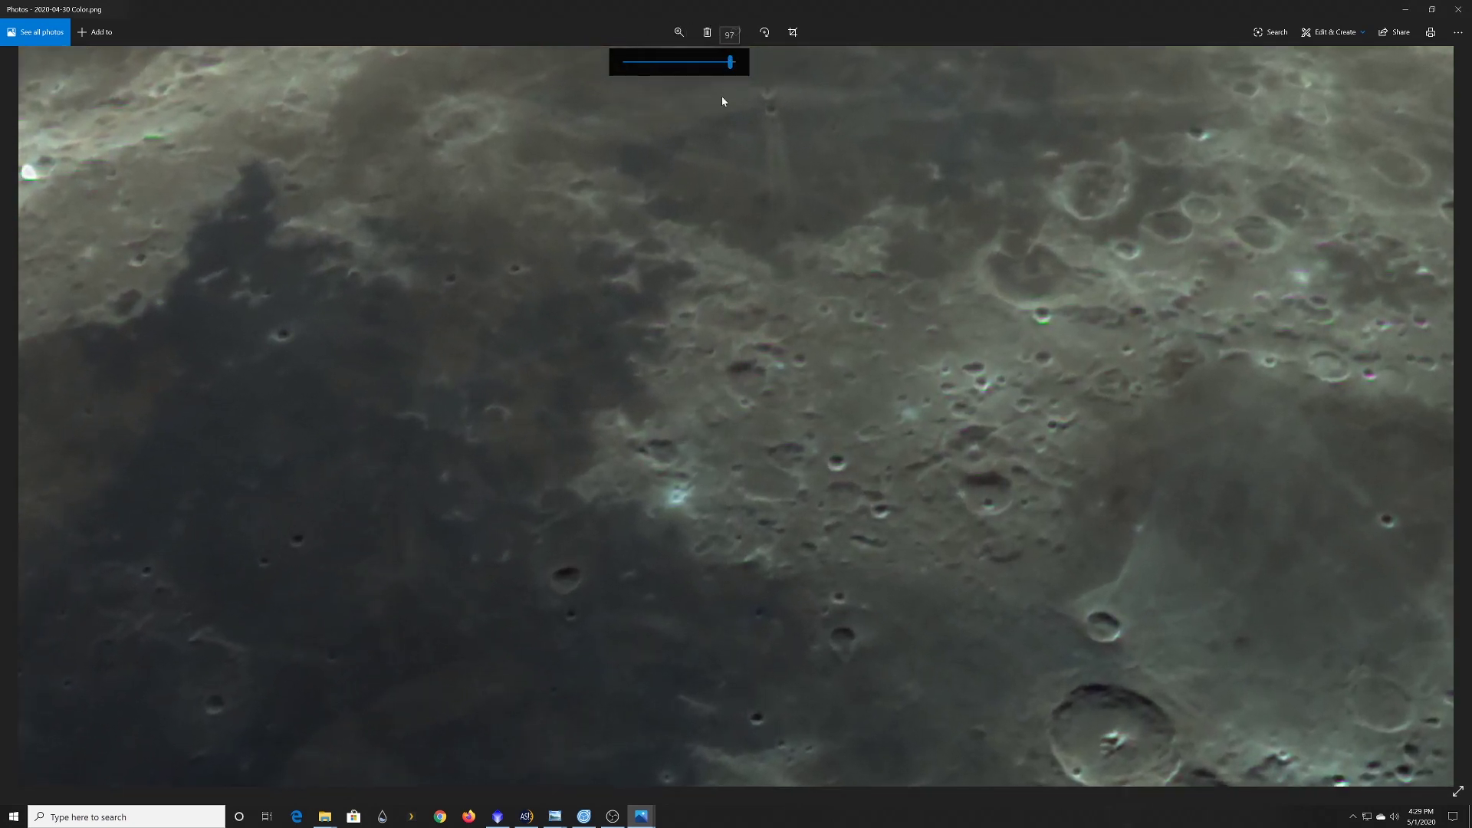
{"action": "left_click_drag", "start_coordinate": [811, 582], "coordinate": [849, 337]}
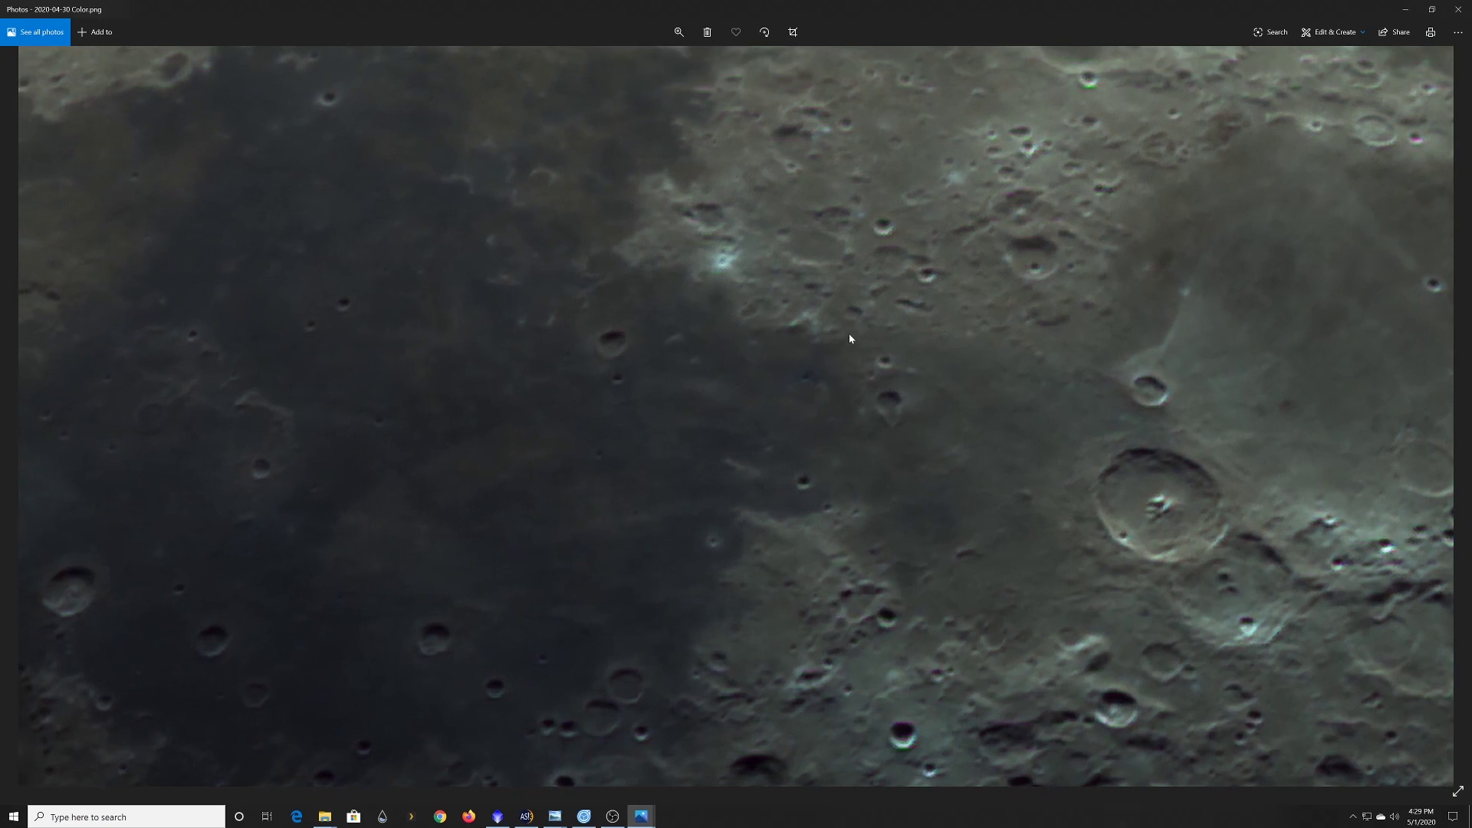
{"action": "left_click", "coordinate": [678, 31]}
{"action": "left_click_drag", "start_coordinate": [729, 62], "coordinate": [737, 60]}
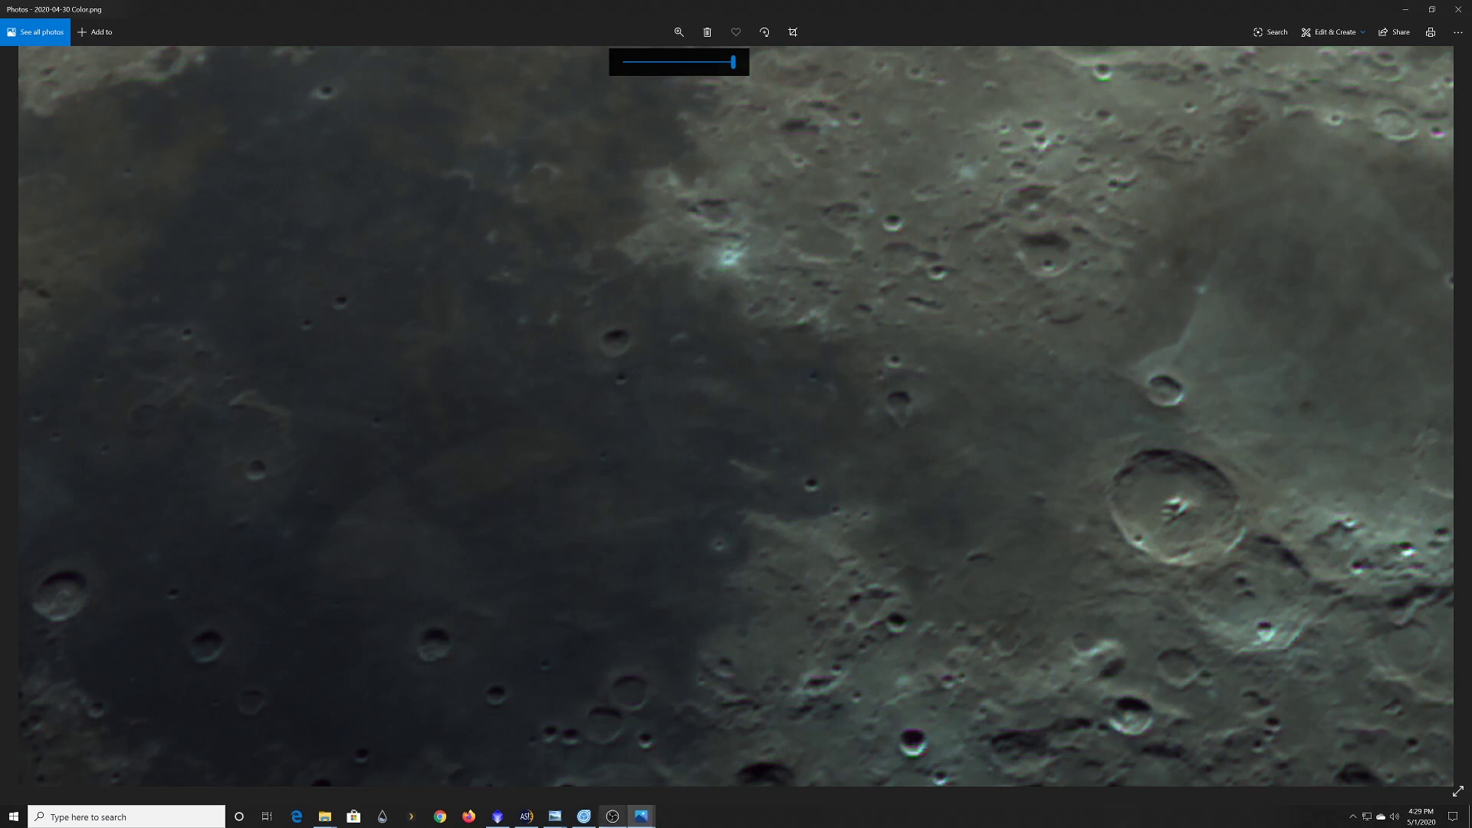
{"action": "mouse_move", "coordinate": [634, 821]}
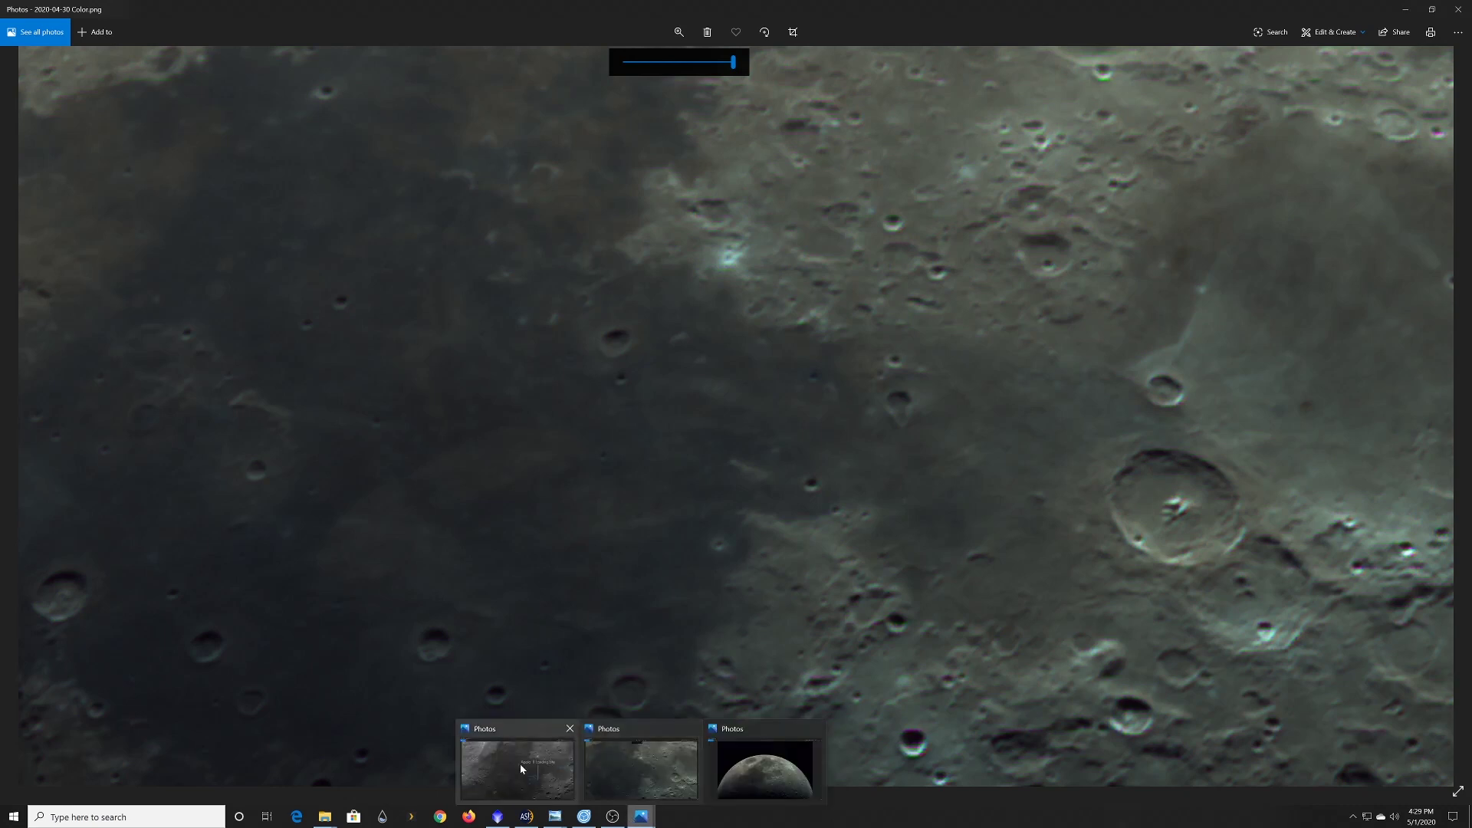
{"action": "mouse_move", "coordinate": [520, 764]}
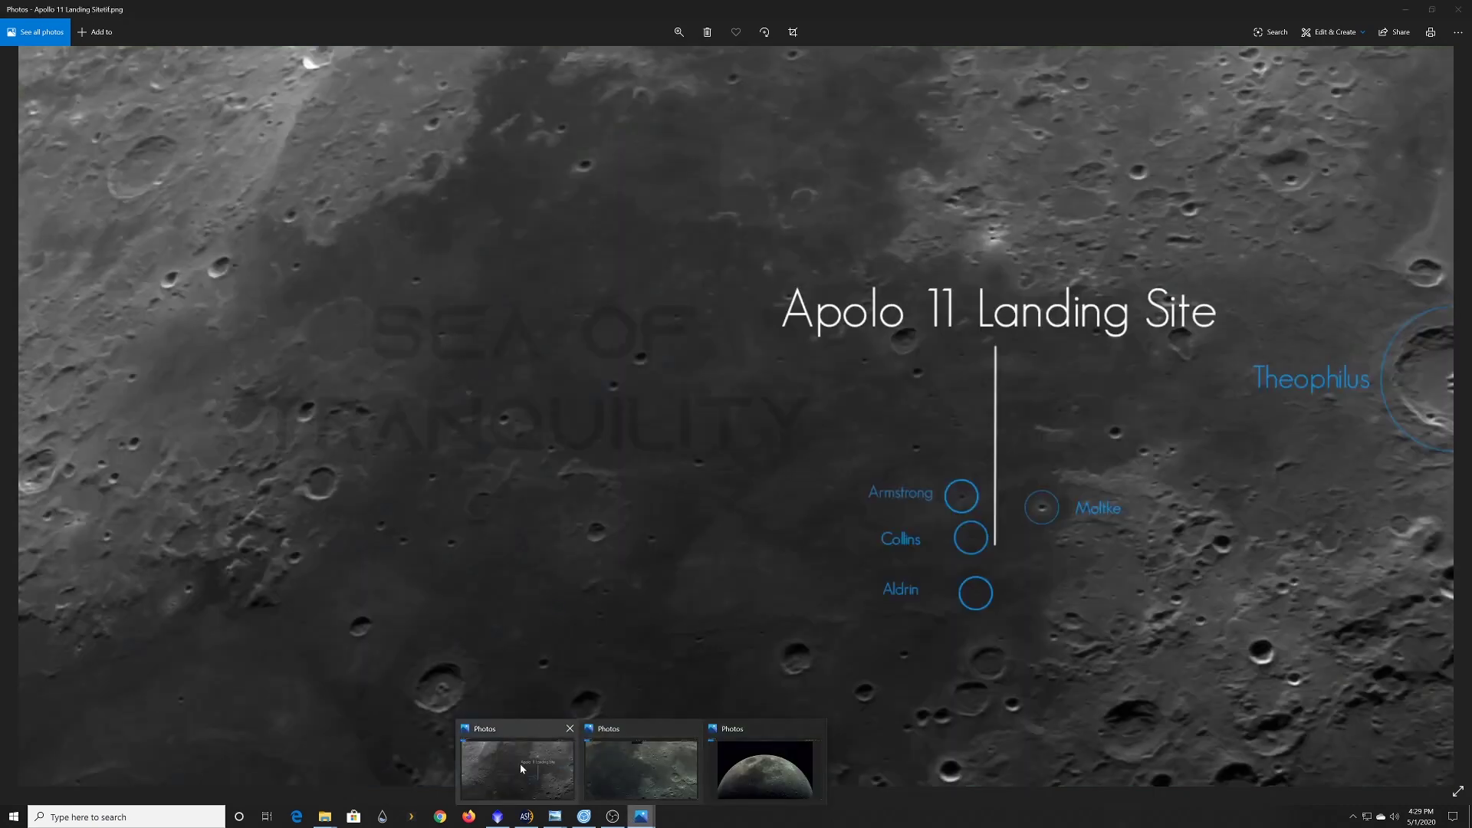
{"action": "left_click", "coordinate": [641, 768]}
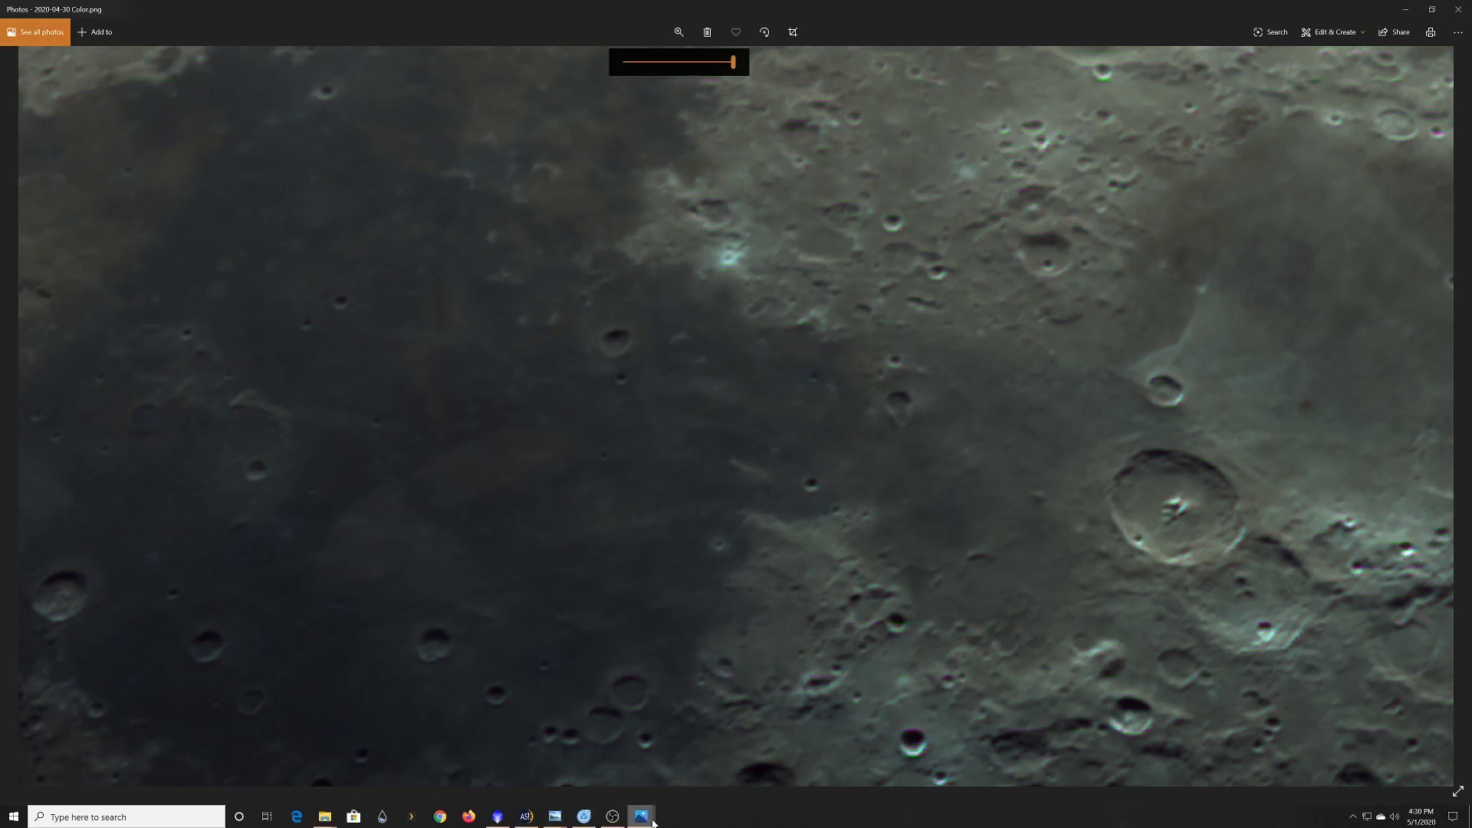
Show the Apollo 11 Landing Site image, zoom out until the whole picture fits, and minimize it
{"action": "mouse_move", "coordinate": [652, 822]}
{"action": "left_click", "coordinate": [554, 765]}
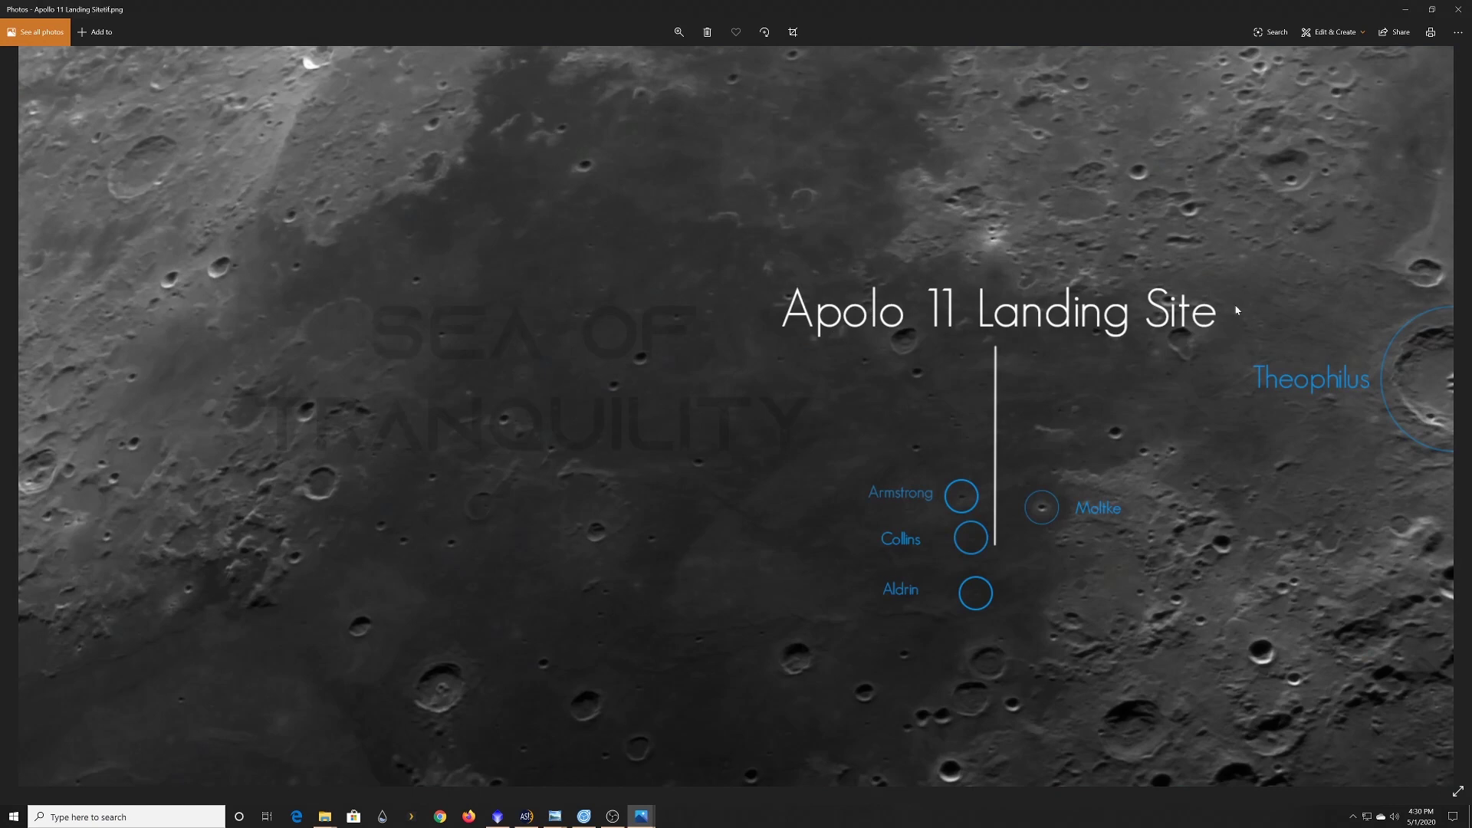
{"action": "left_click", "coordinate": [678, 31]}
{"action": "left_click_drag", "start_coordinate": [650, 63], "coordinate": [640, 62]}
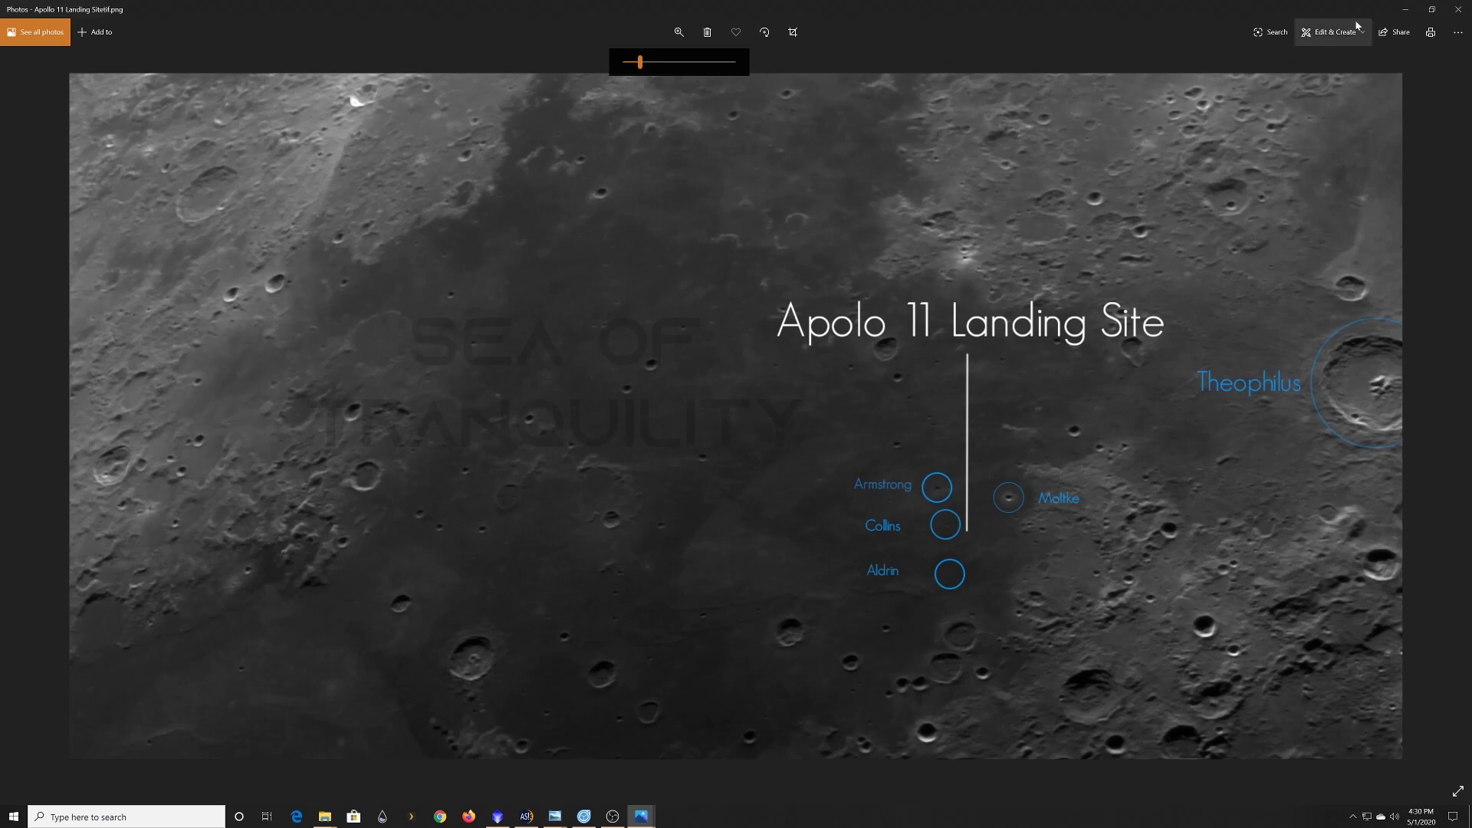
{"action": "left_click", "coordinate": [1411, 10]}
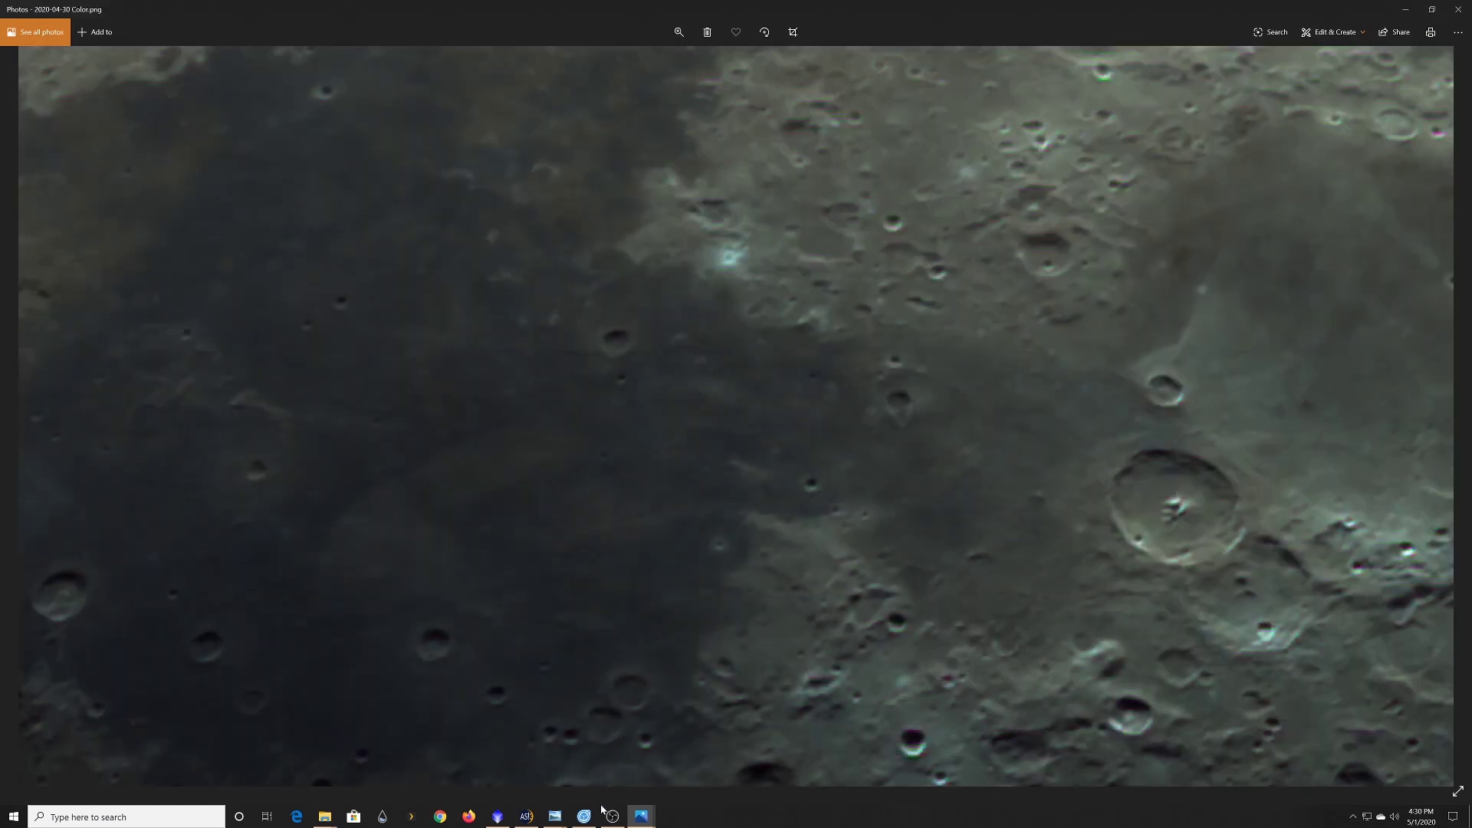
Look through the stacked files in the AS_P10 folder in File Explorer and open its Mosaic subfolder
{"action": "mouse_move", "coordinate": [321, 821]}
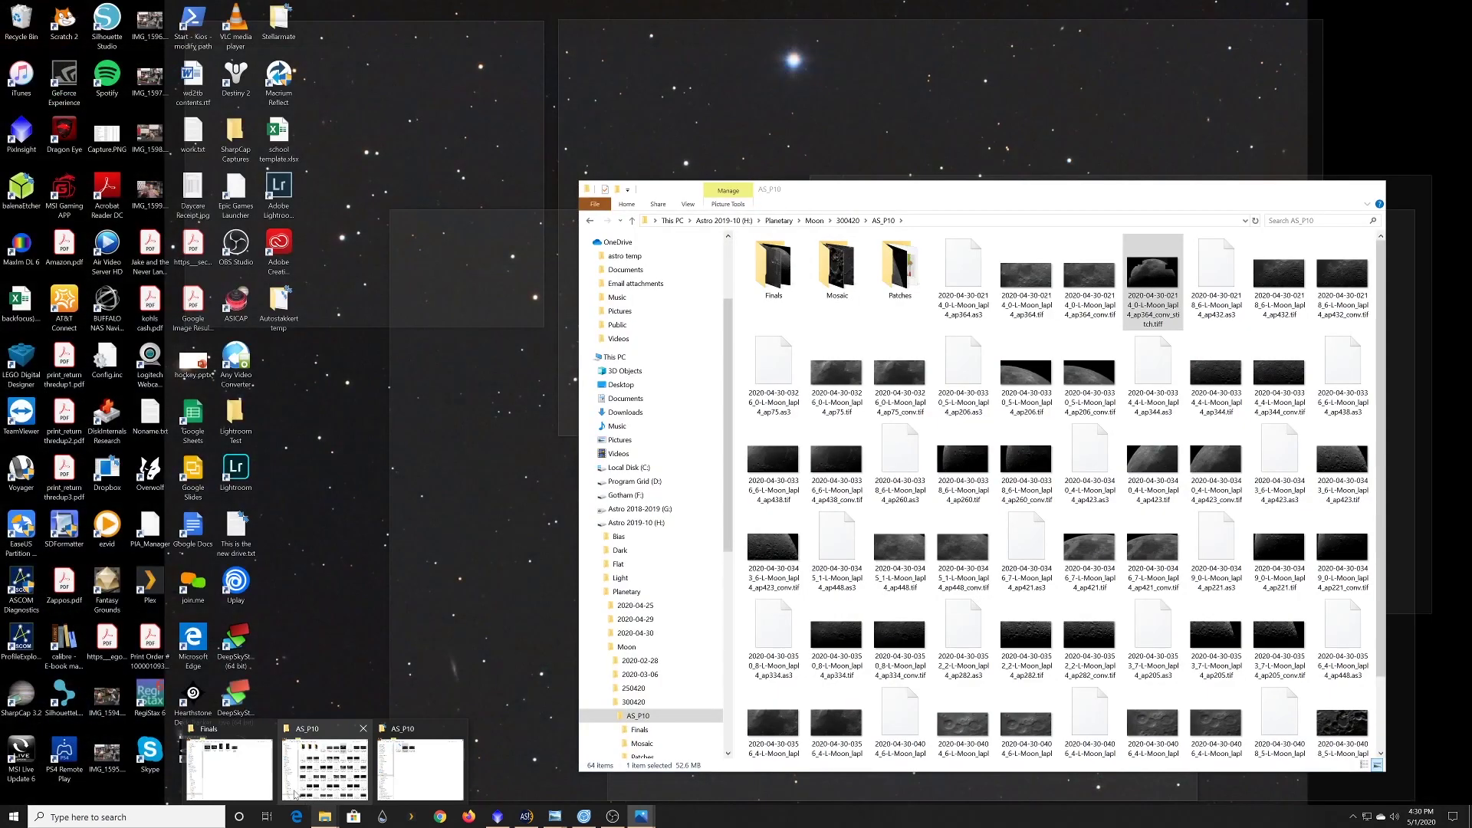
{"action": "left_click", "coordinate": [314, 771]}
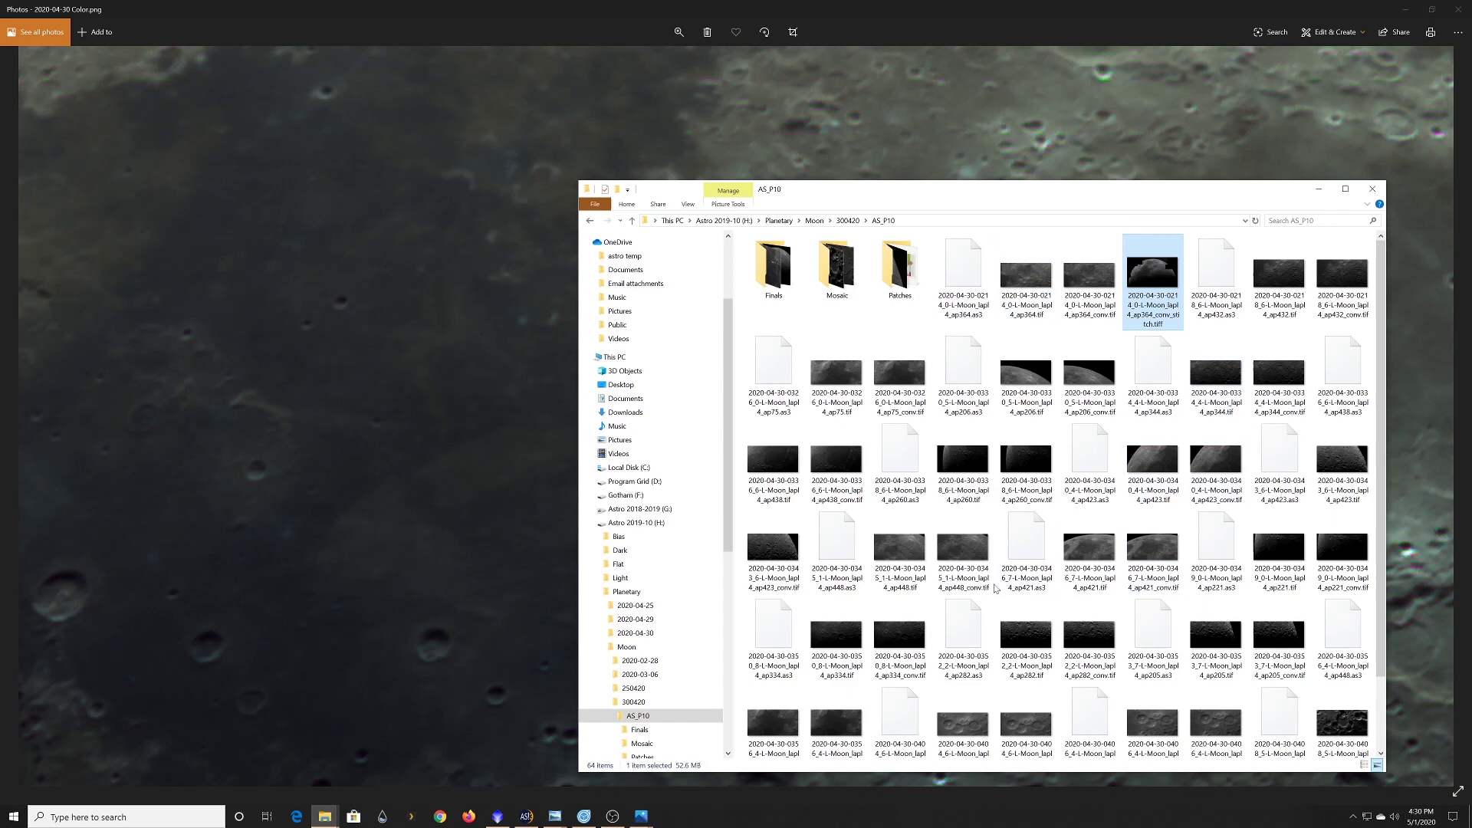
{"action": "scroll", "coordinate": [1027, 552], "scroll_direction": "down", "scroll_amount": 1}
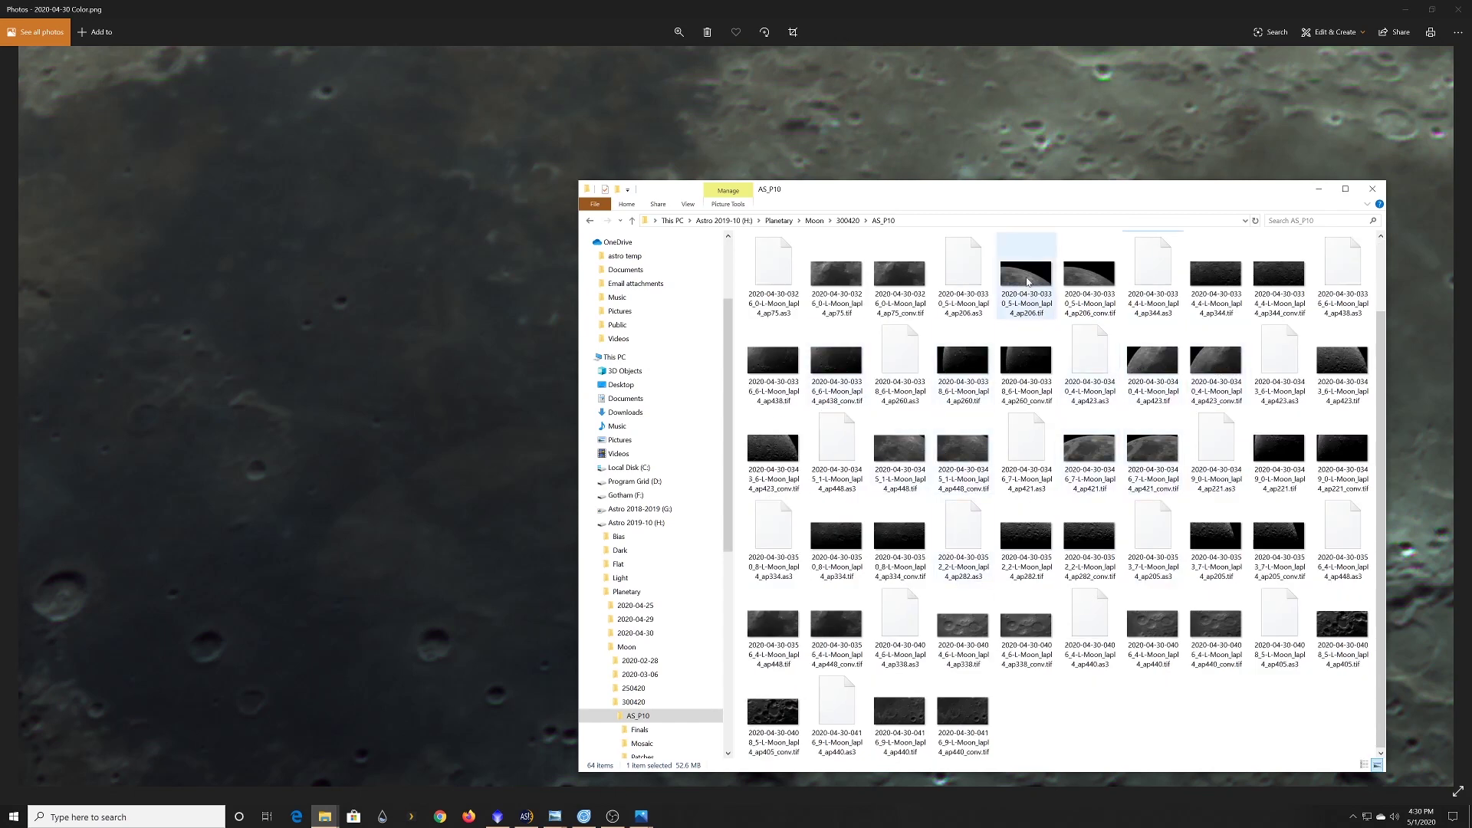
{"action": "scroll", "coordinate": [920, 375], "scroll_direction": "up", "scroll_amount": 1}
{"action": "double_click", "coordinate": [837, 268]}
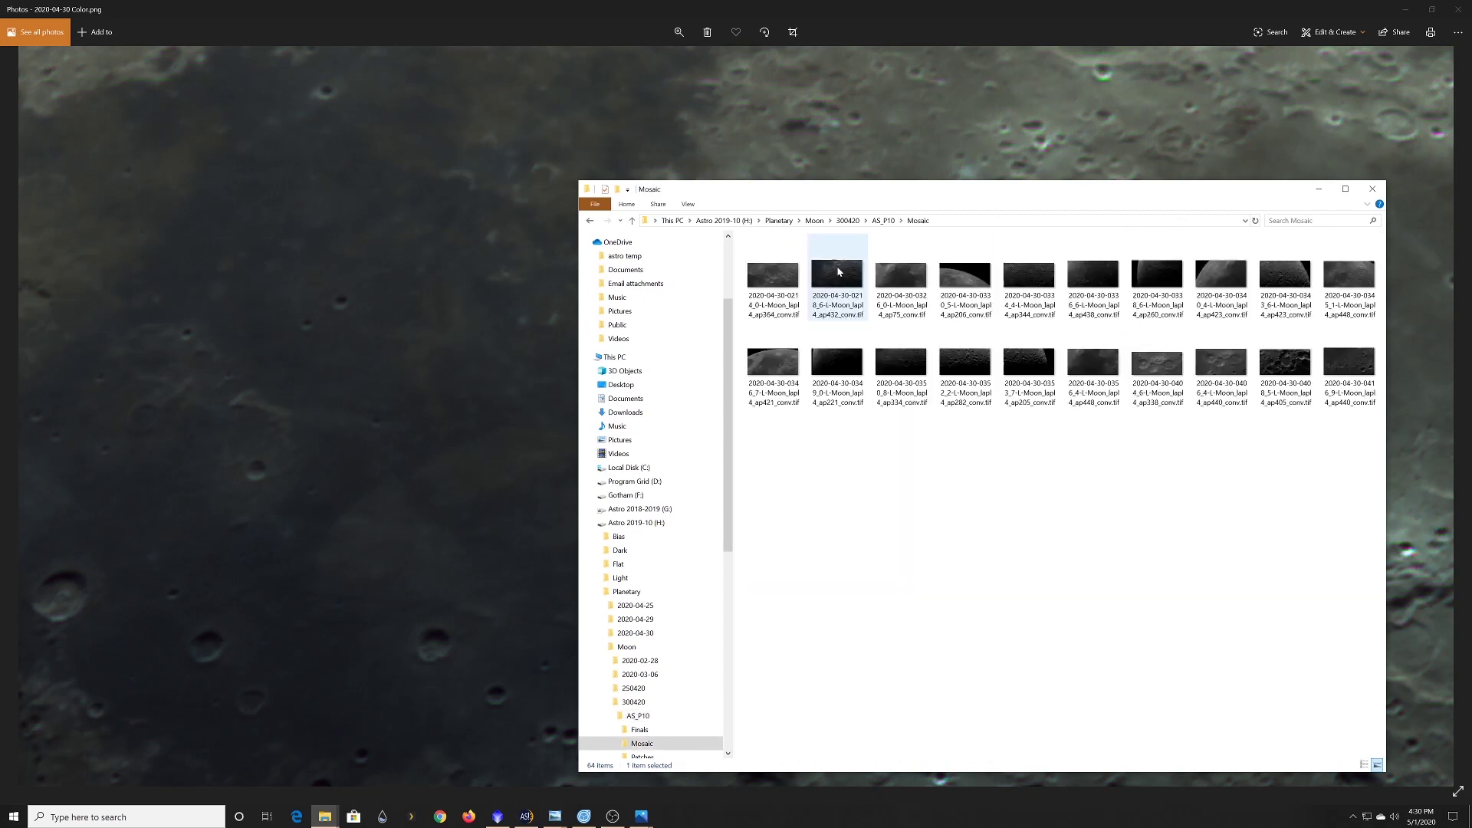
{"action": "double_click", "coordinate": [778, 287]}
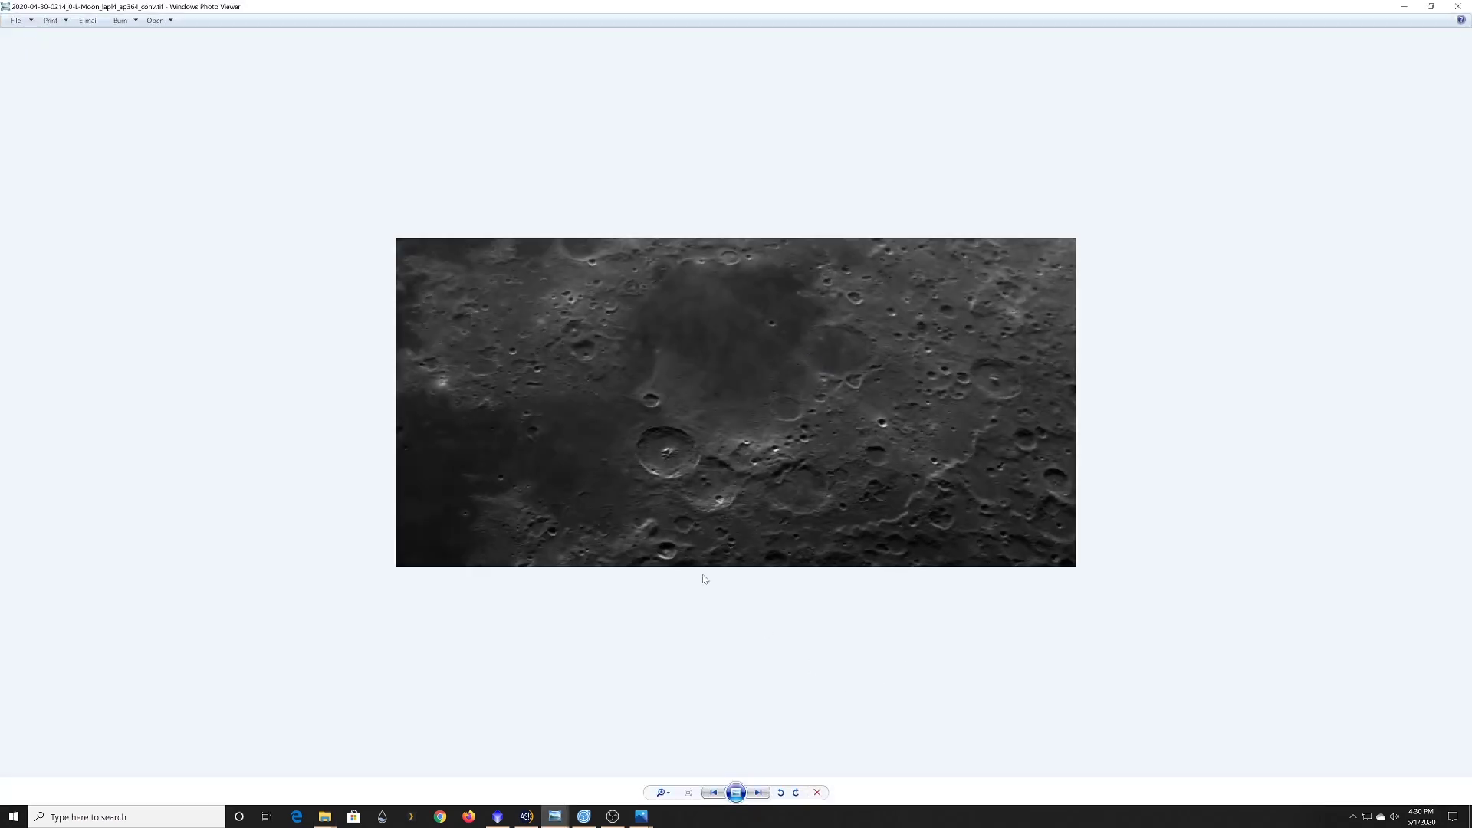
{"action": "left_click", "coordinate": [758, 794]}
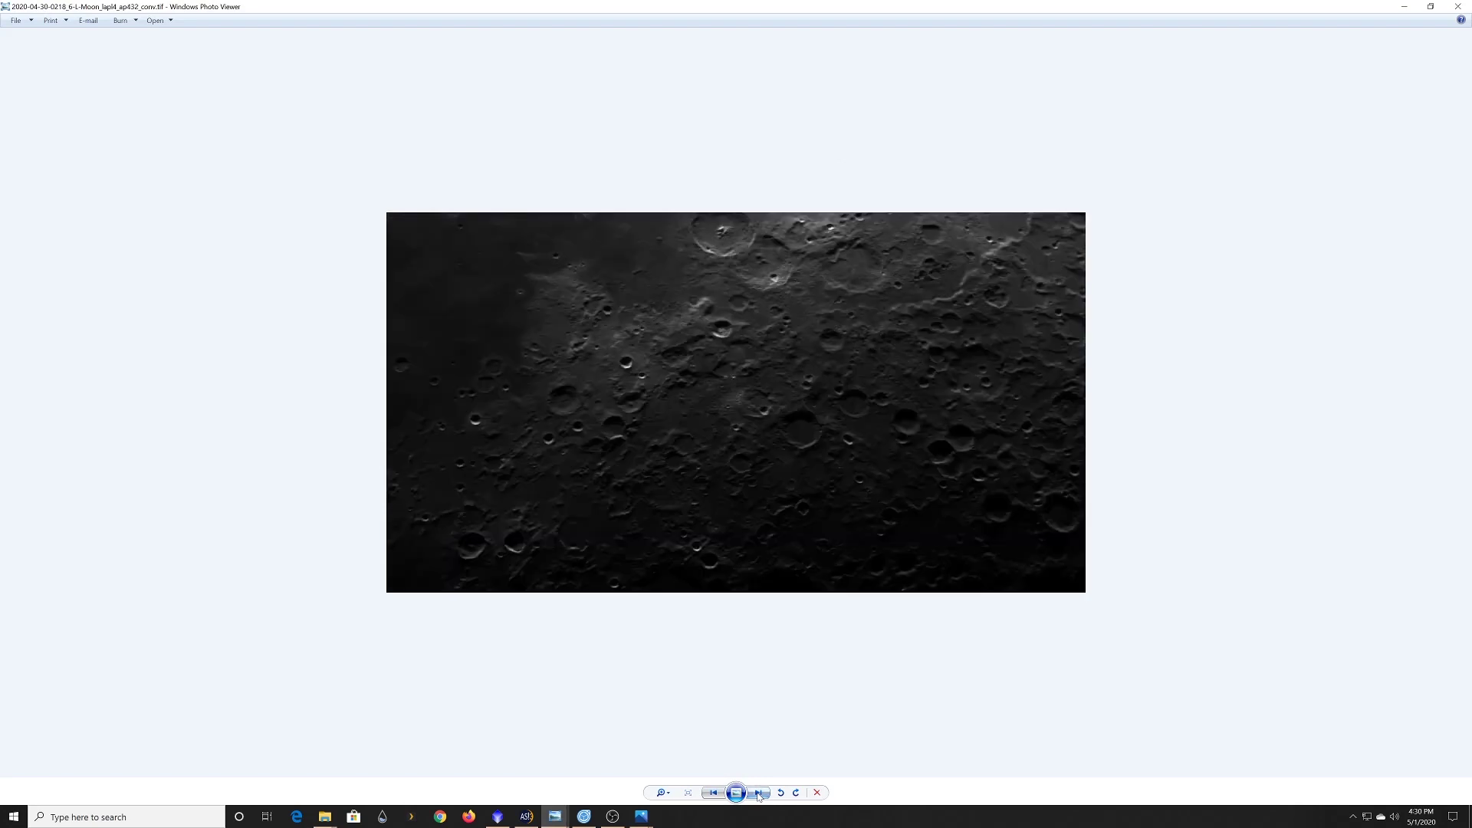
{"action": "left_click", "coordinate": [758, 794]}
{"action": "left_click", "coordinate": [757, 793]}
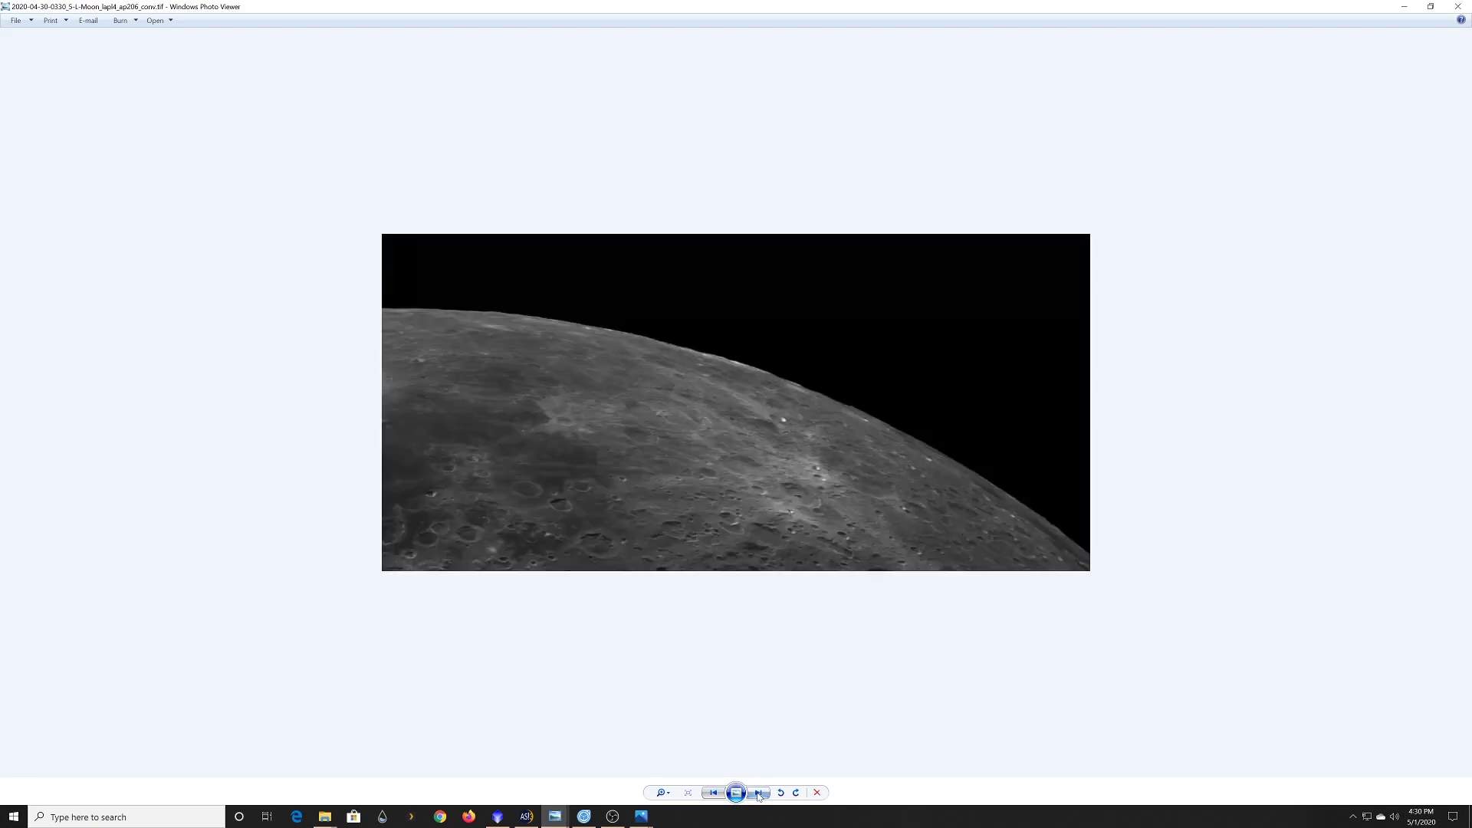
{"action": "left_click", "coordinate": [757, 794]}
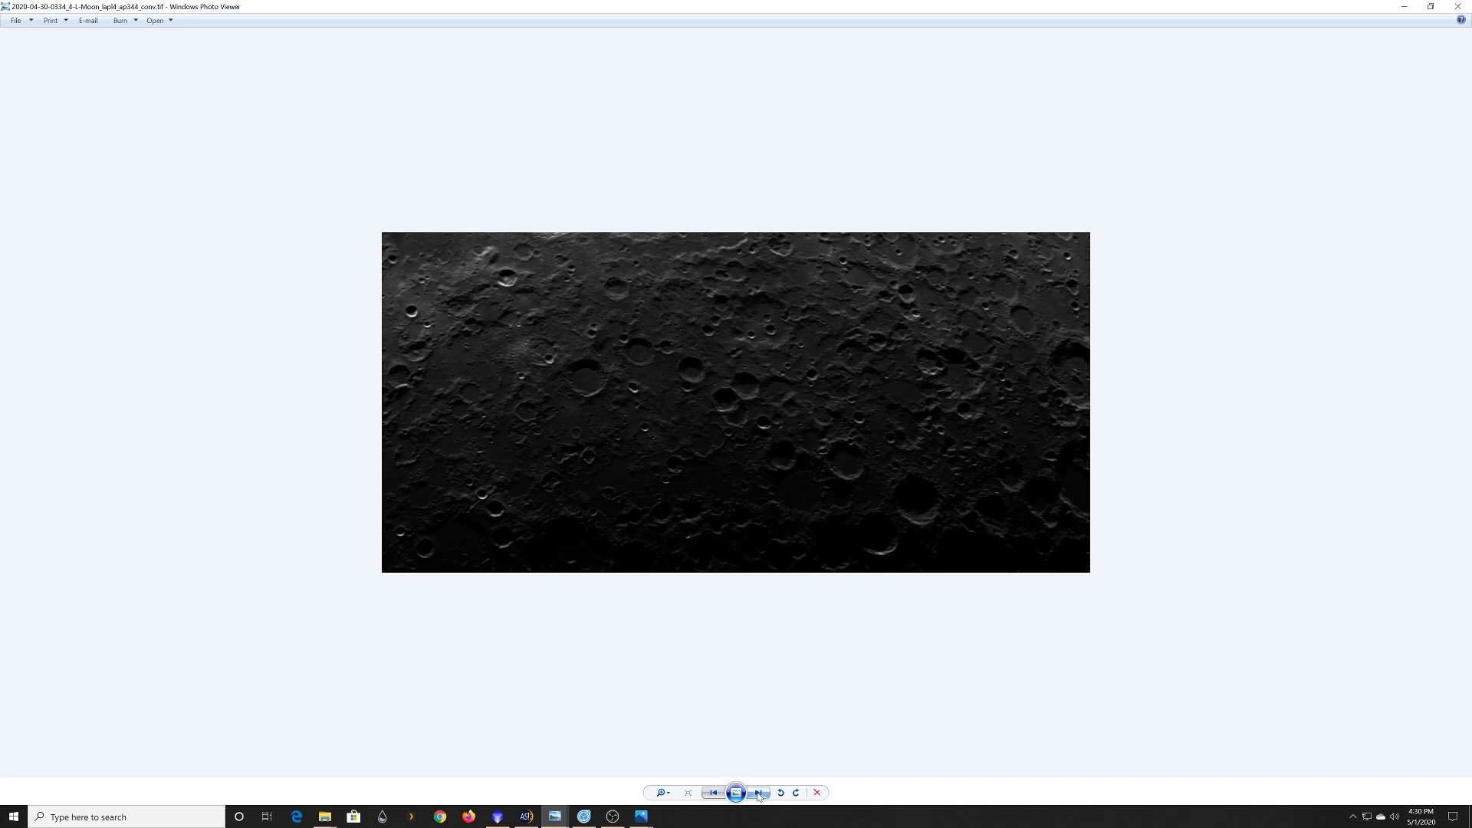
{"action": "left_click", "coordinate": [757, 794]}
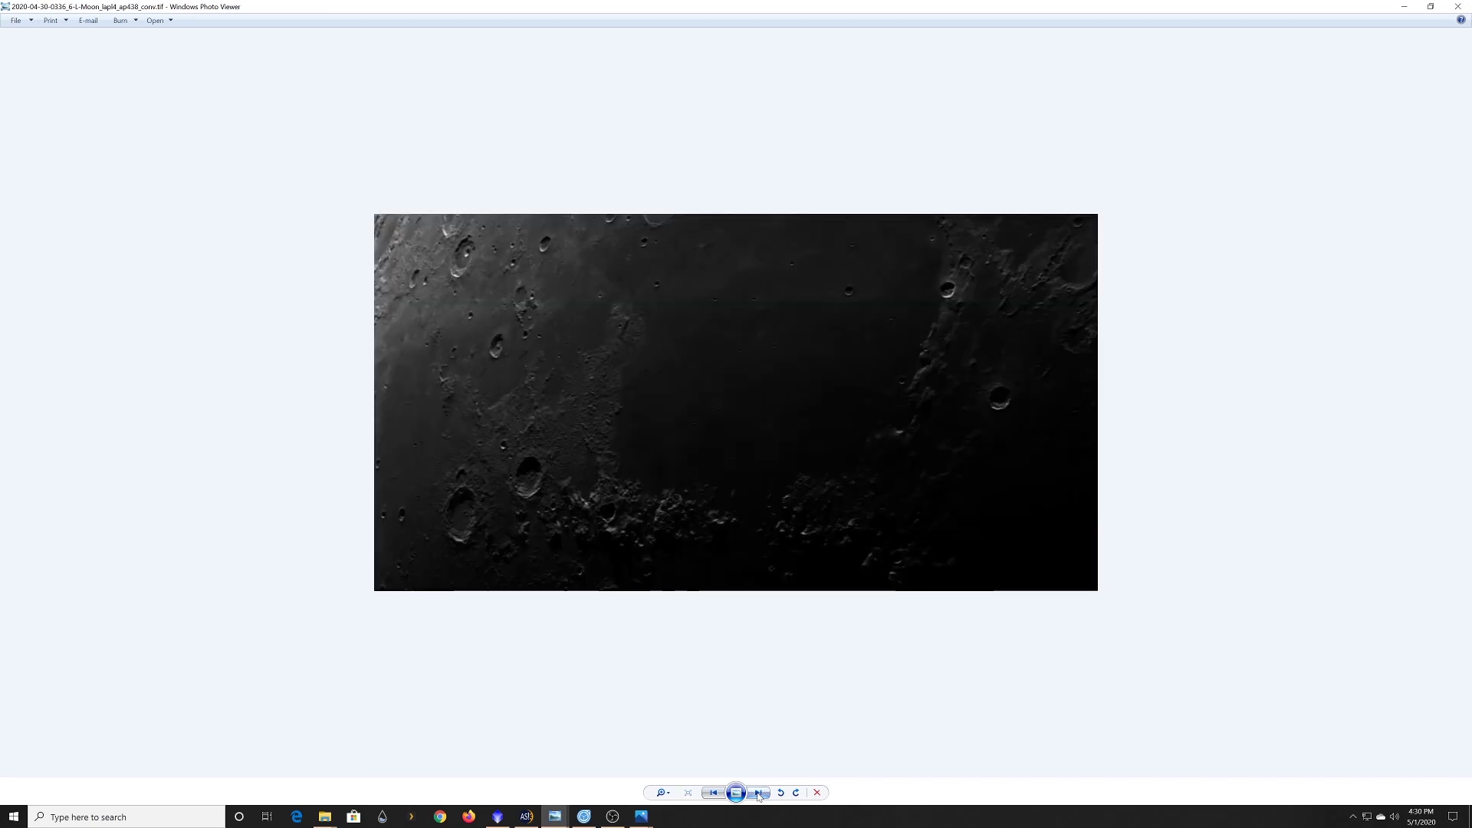
{"action": "left_click", "coordinate": [758, 794]}
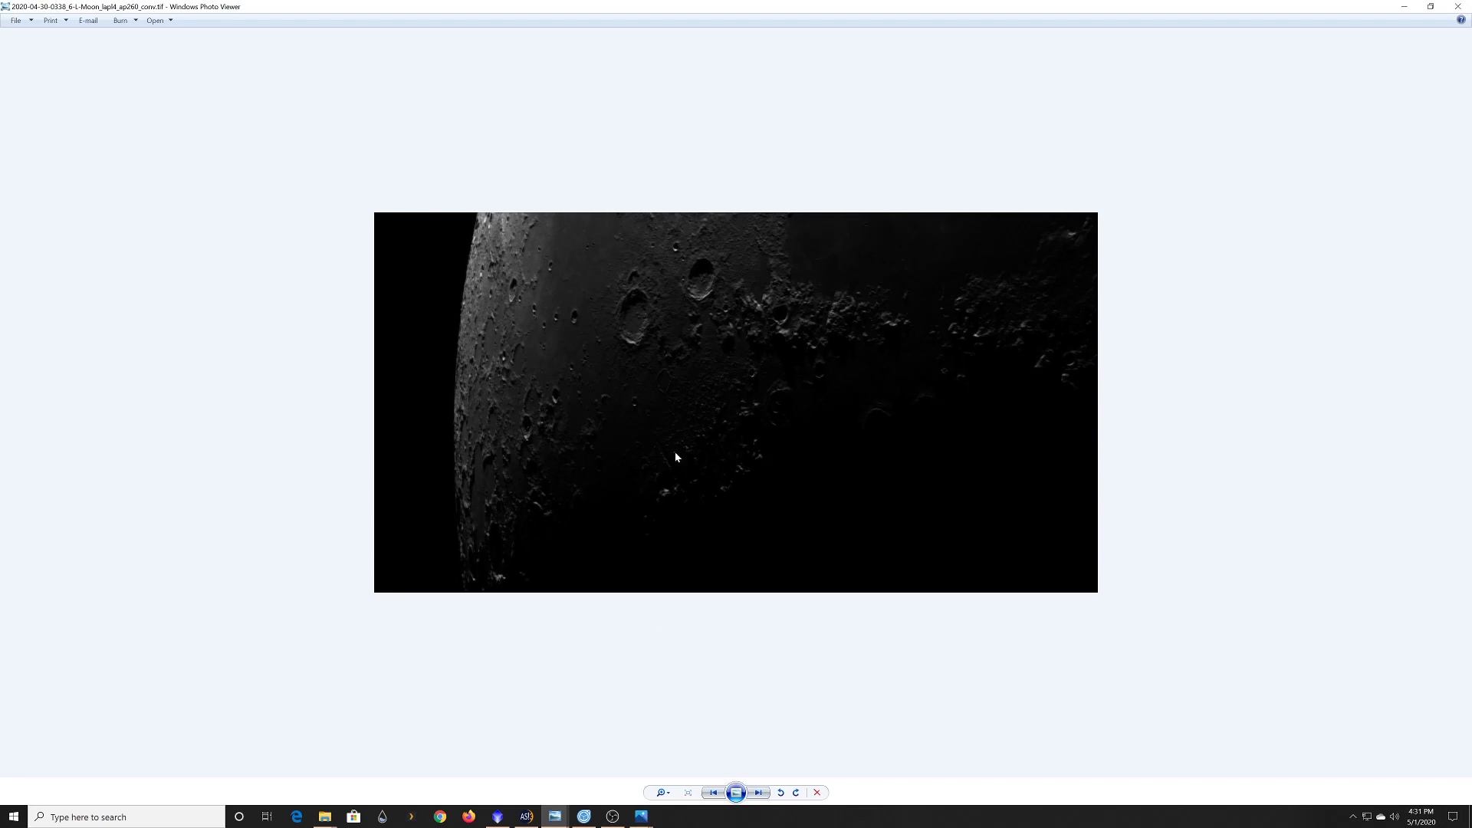
{"action": "left_click", "coordinate": [759, 793]}
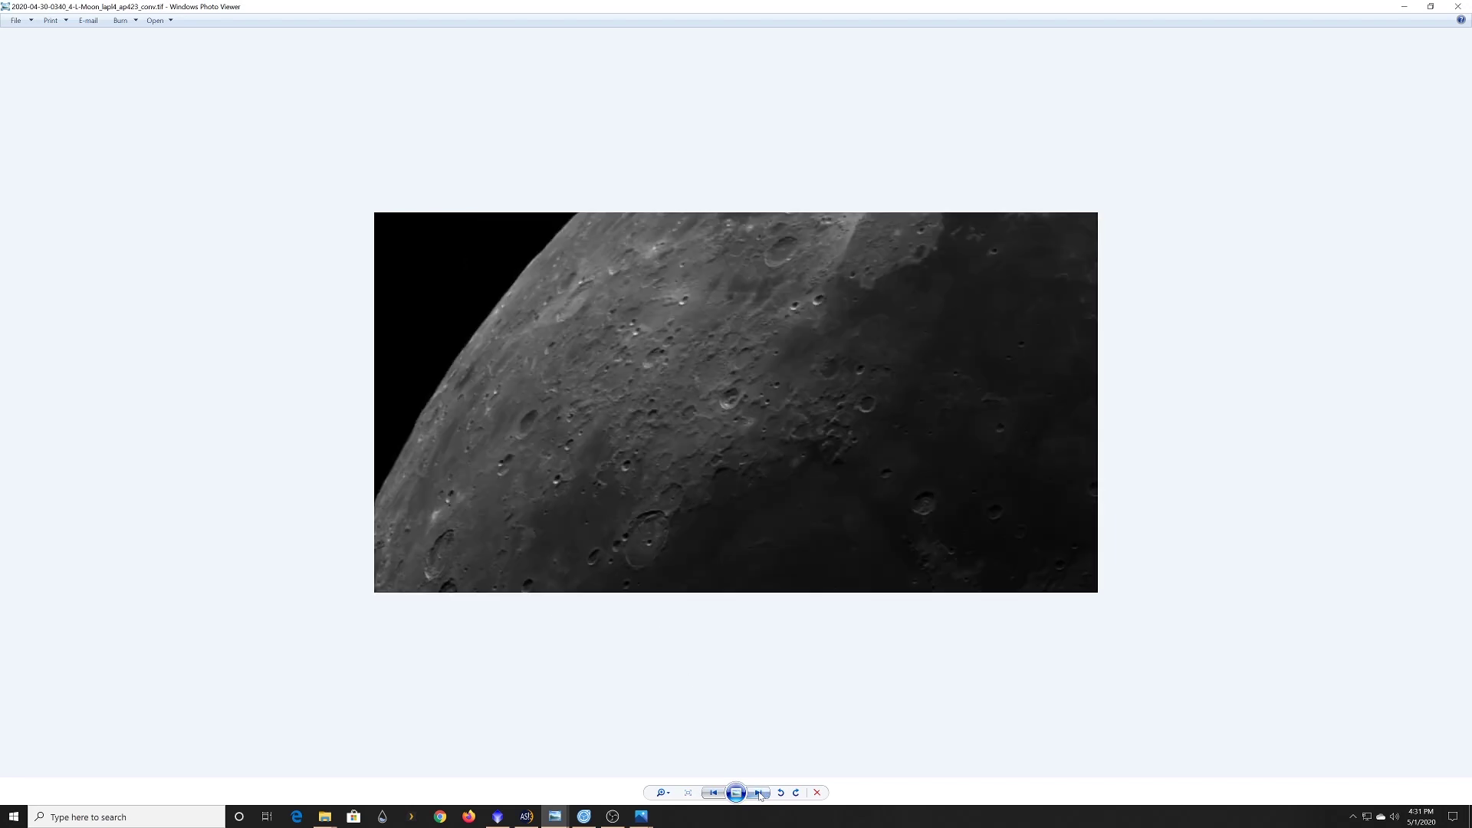
{"action": "left_click", "coordinate": [759, 793]}
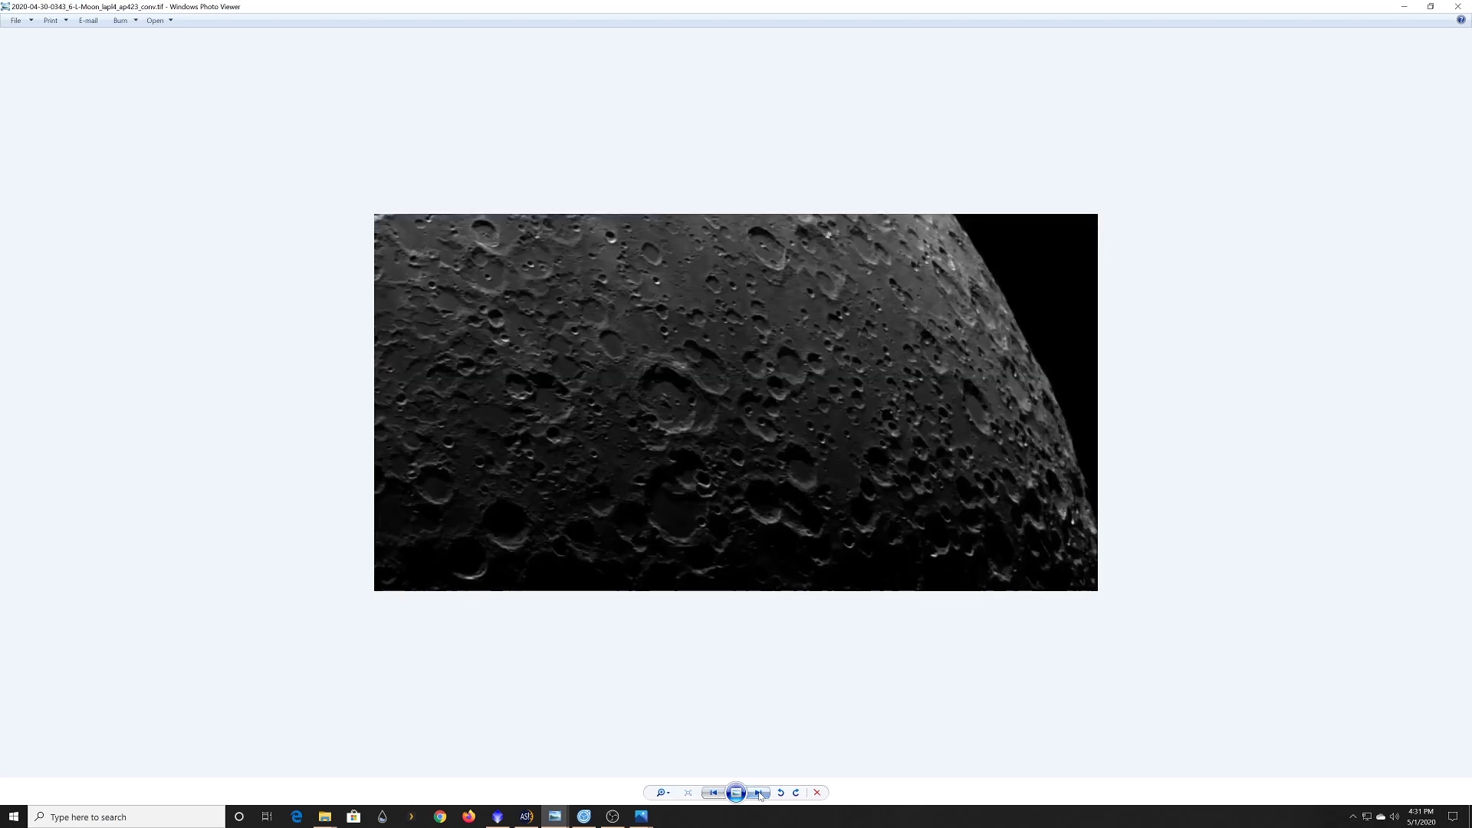
{"action": "left_click", "coordinate": [759, 793]}
{"action": "left_click", "coordinate": [759, 794]}
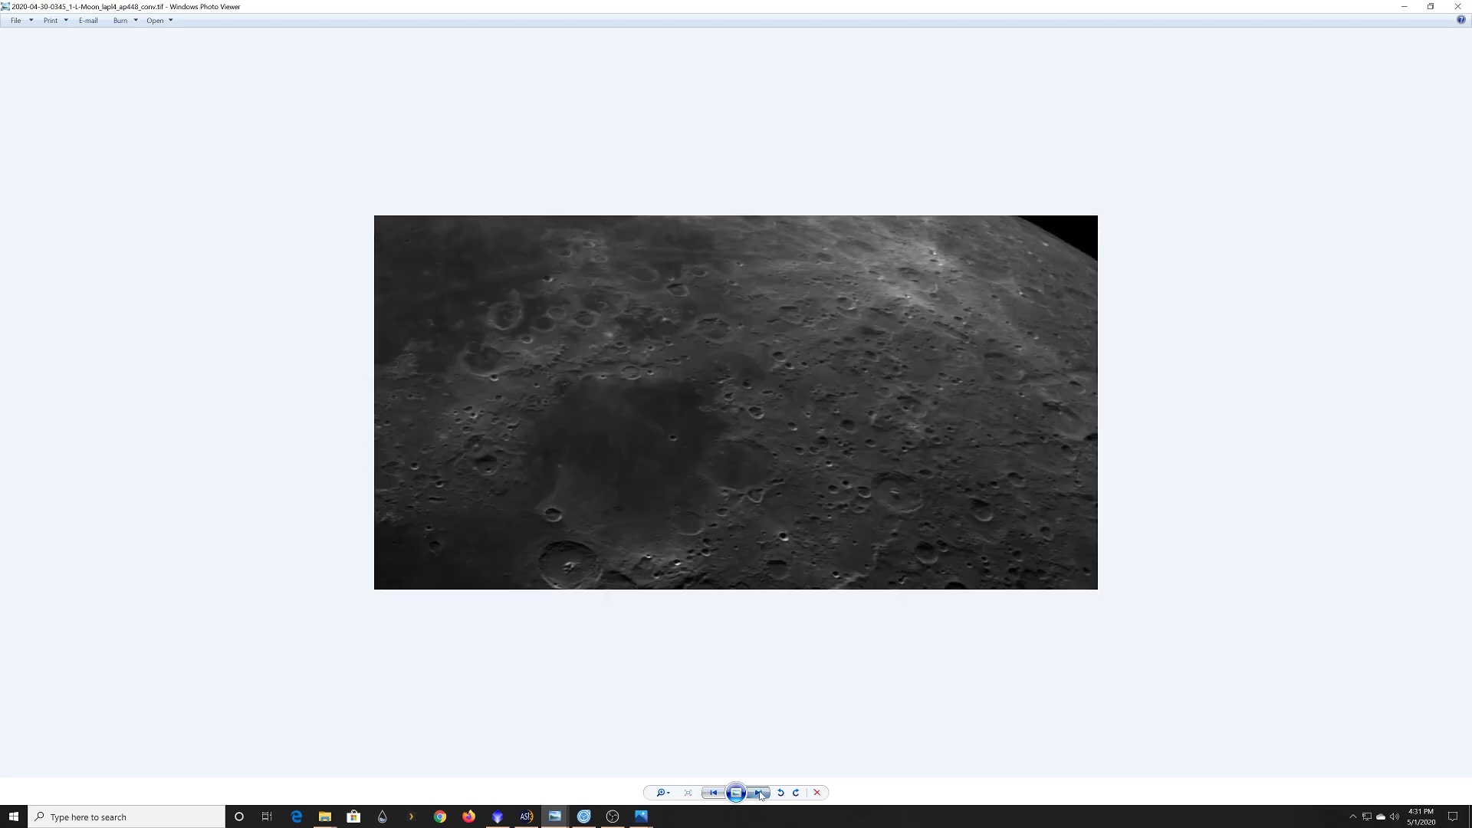
{"action": "left_click", "coordinate": [759, 794]}
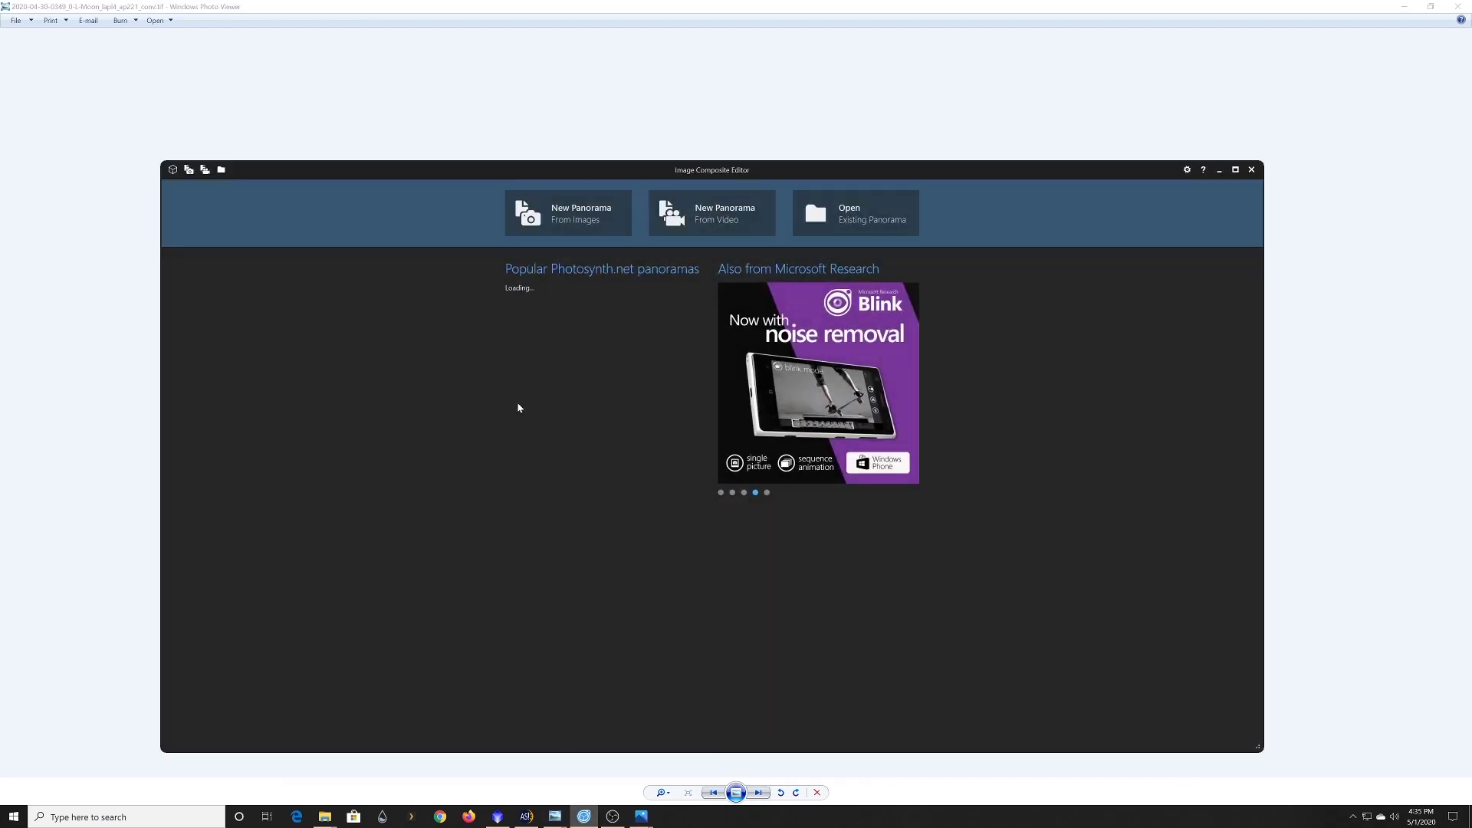
Create a new panorama from images and import all the .tif panels in the AS_P10 Mosaic folder
{"action": "left_click_drag", "start_coordinate": [453, 179], "coordinate": [452, 131]}
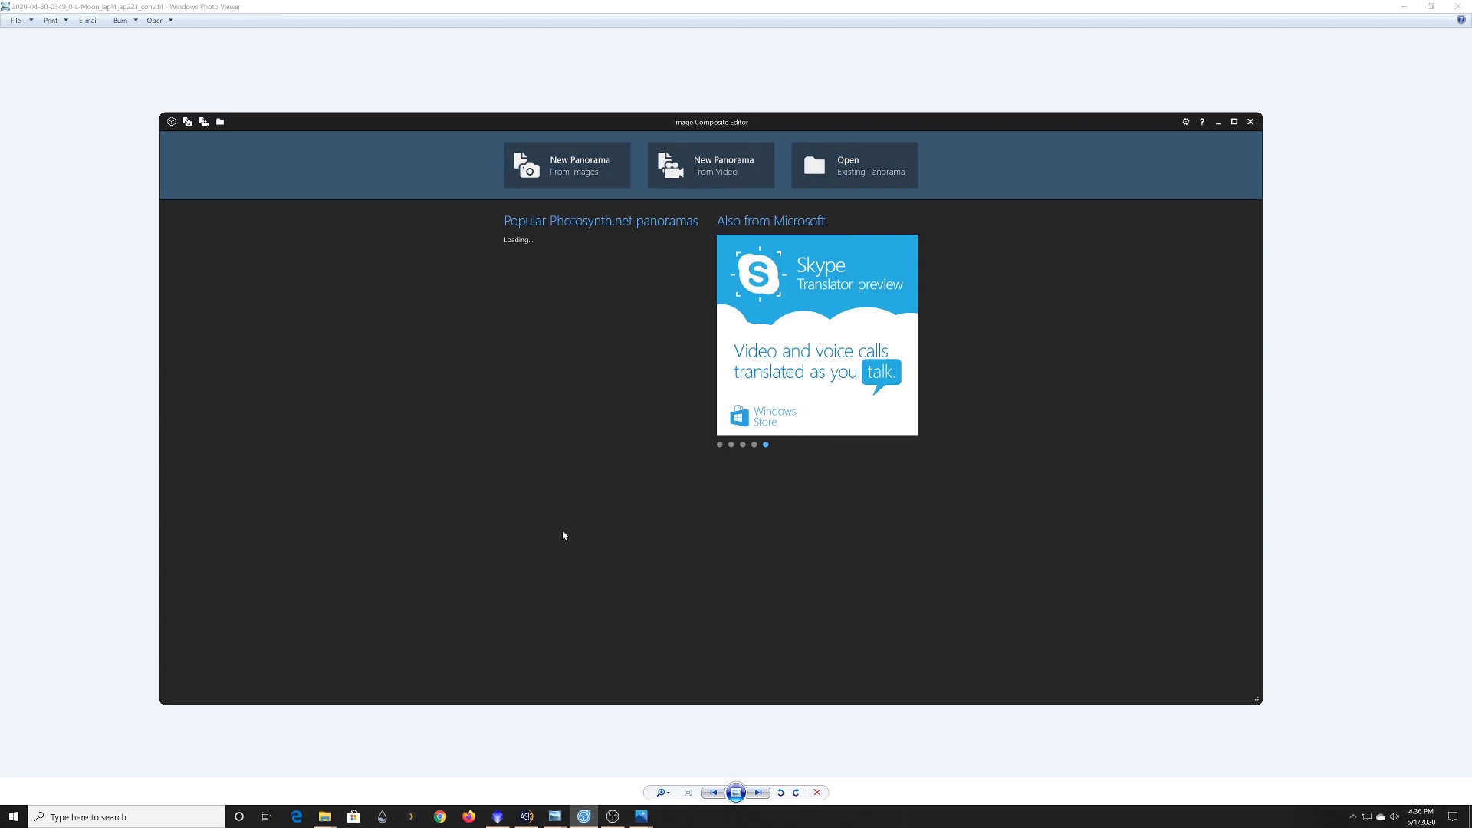
{"action": "left_click", "coordinate": [572, 173]}
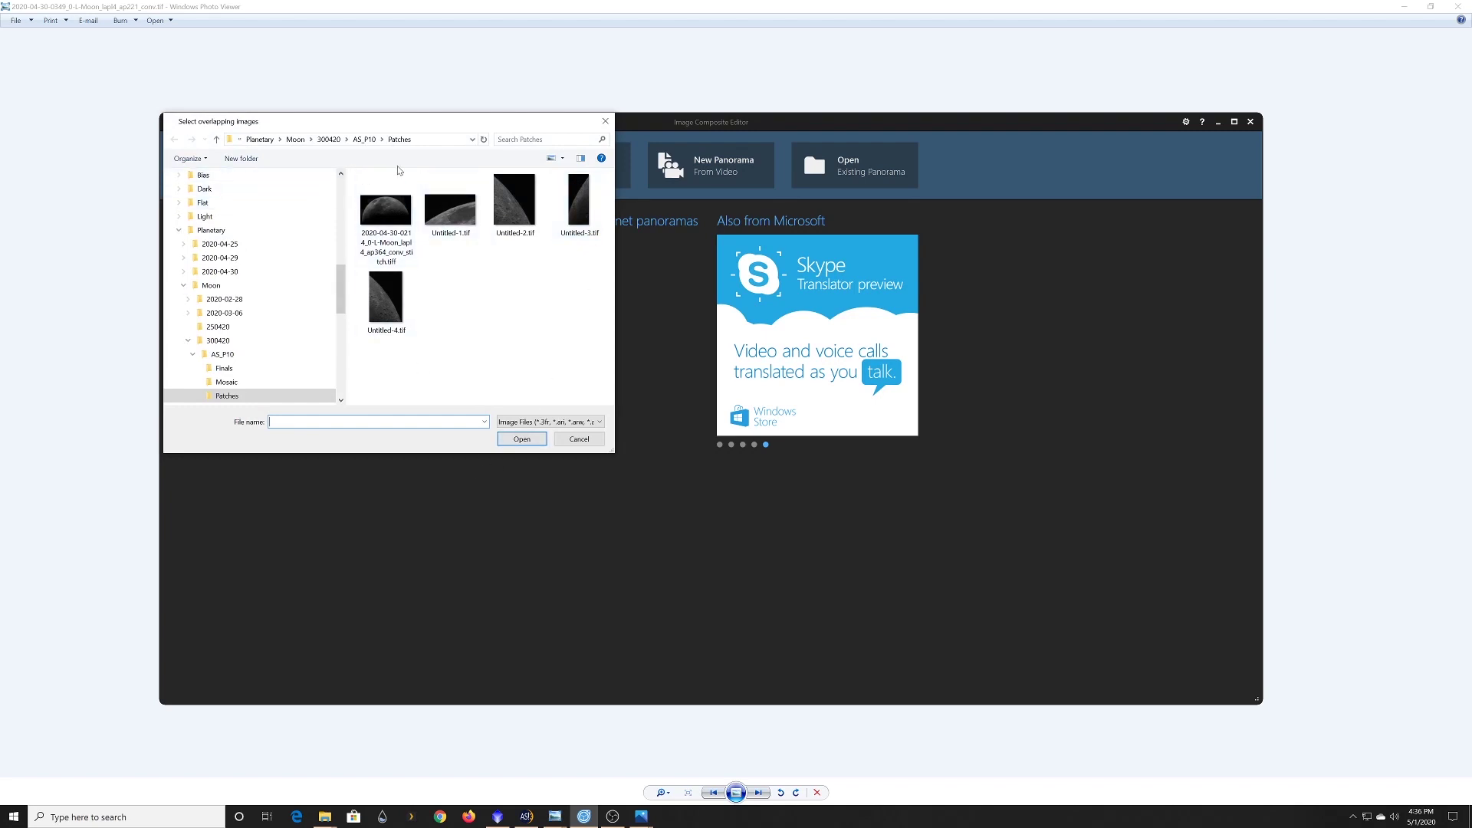
{"action": "left_click", "coordinate": [234, 387]}
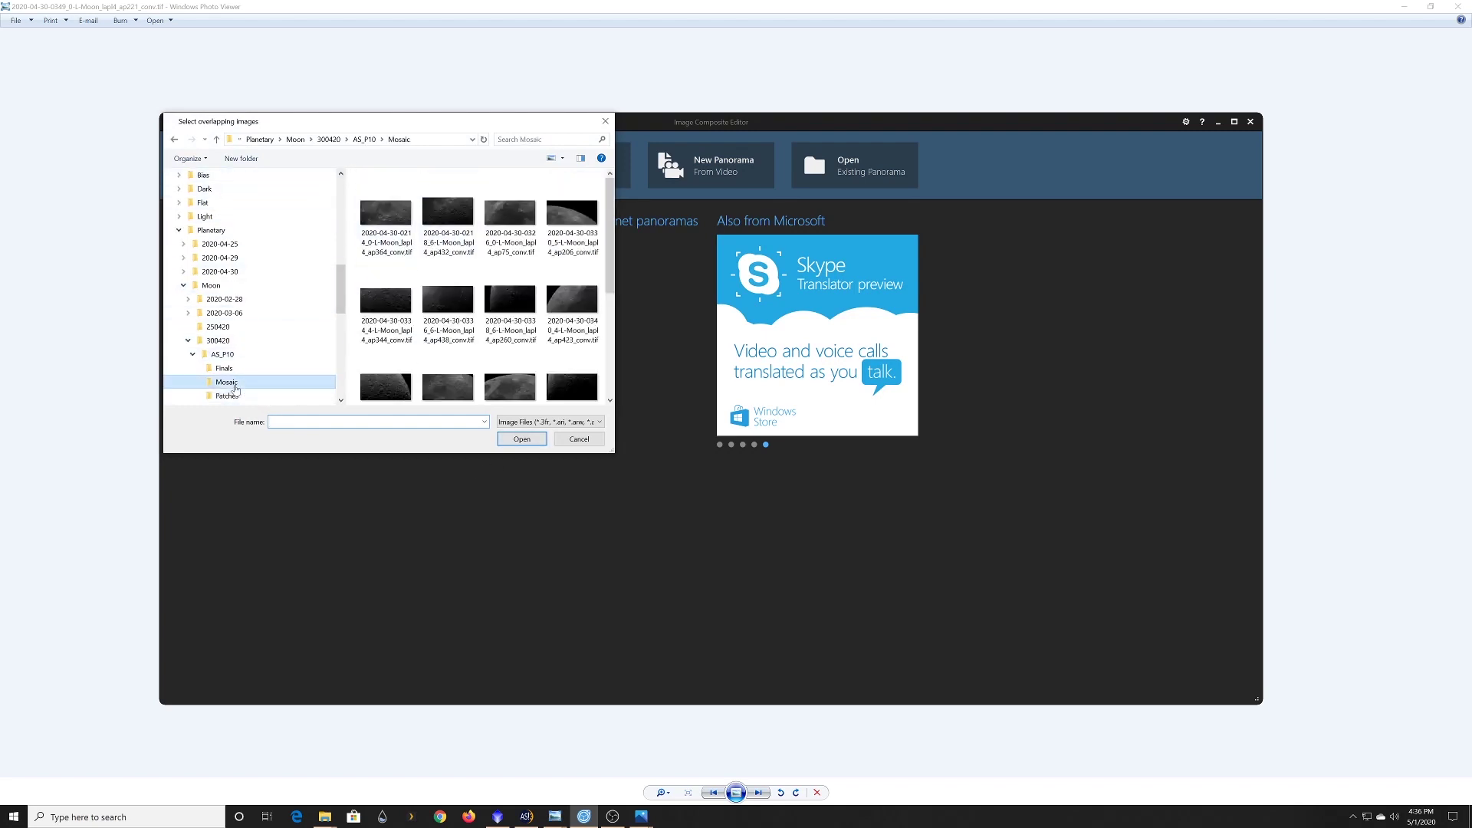
{"action": "scroll", "coordinate": [464, 237], "scroll_direction": "down", "scroll_amount": 3}
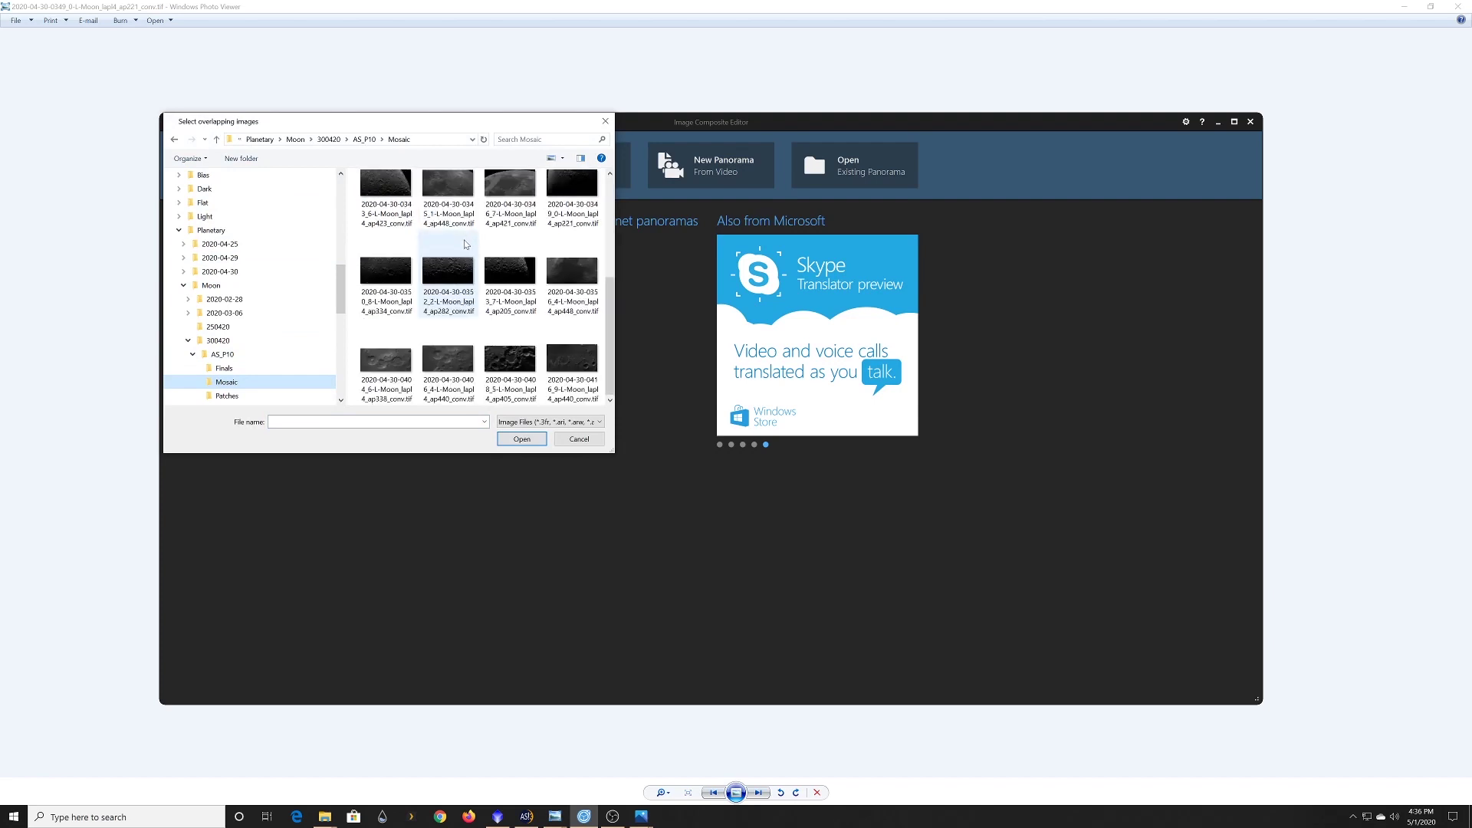
{"action": "scroll", "coordinate": [472, 322], "scroll_direction": "up", "scroll_amount": 3}
{"action": "left_click", "coordinate": [396, 223]}
{"action": "scroll", "coordinate": [552, 338], "scroll_direction": "down", "scroll_amount": 3}
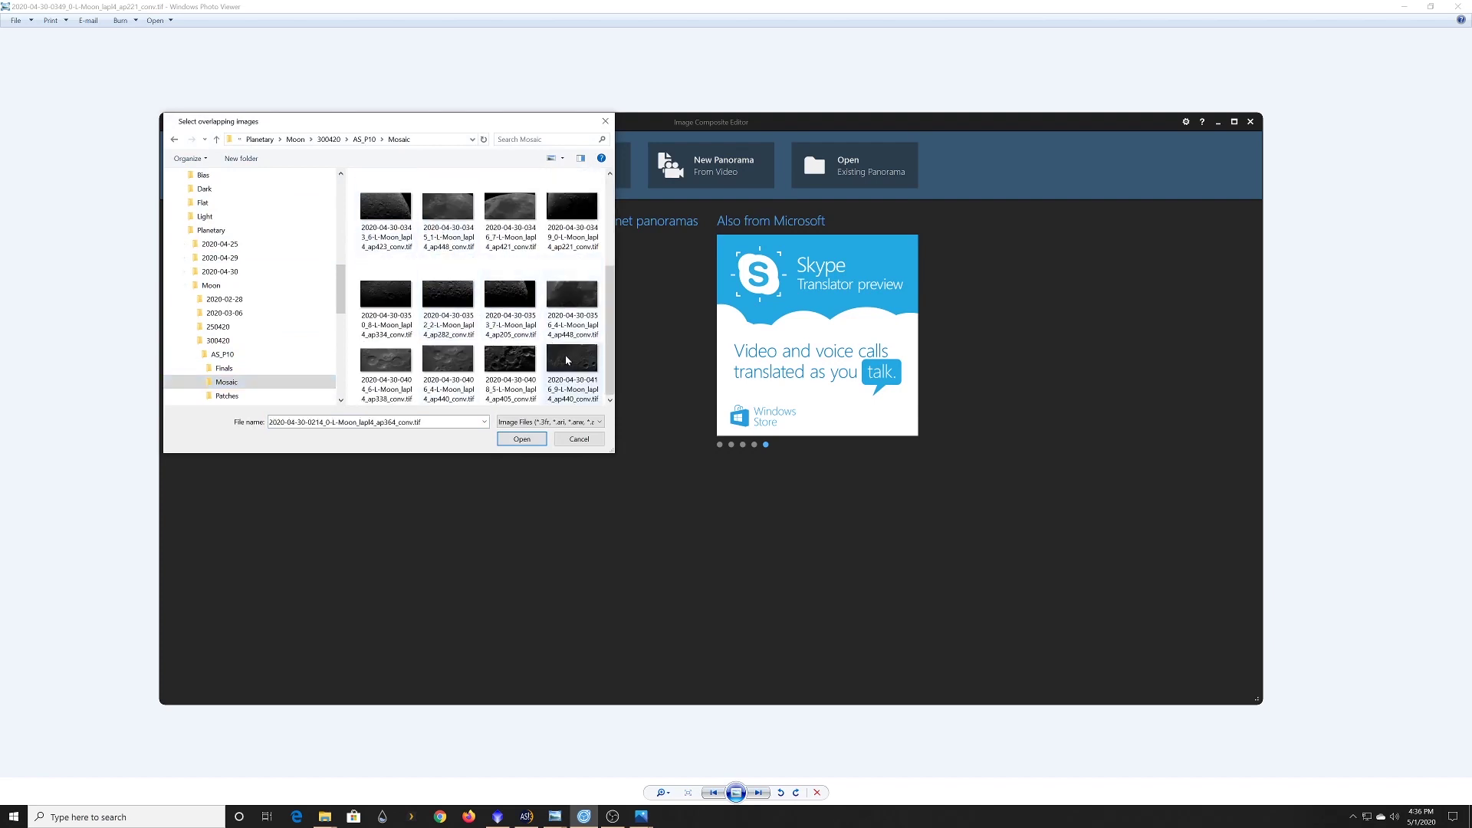
{"action": "left_click", "coordinate": [566, 360], "text": "shift"}
{"action": "left_click", "coordinate": [522, 440]}
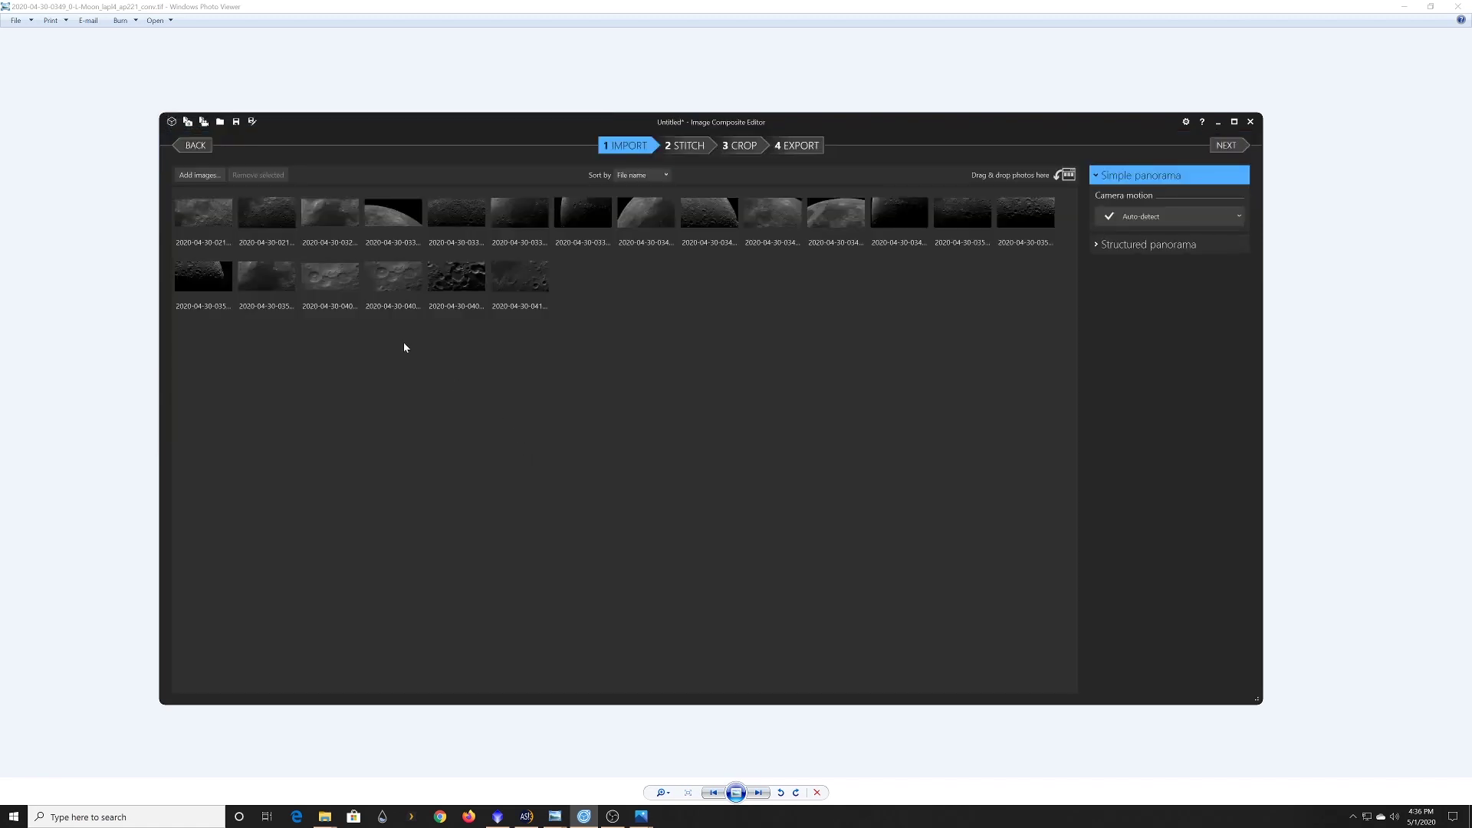
Check the imported panels and stitch them into one panorama with auto-detected camera motion
{"action": "left_click", "coordinate": [349, 276]}
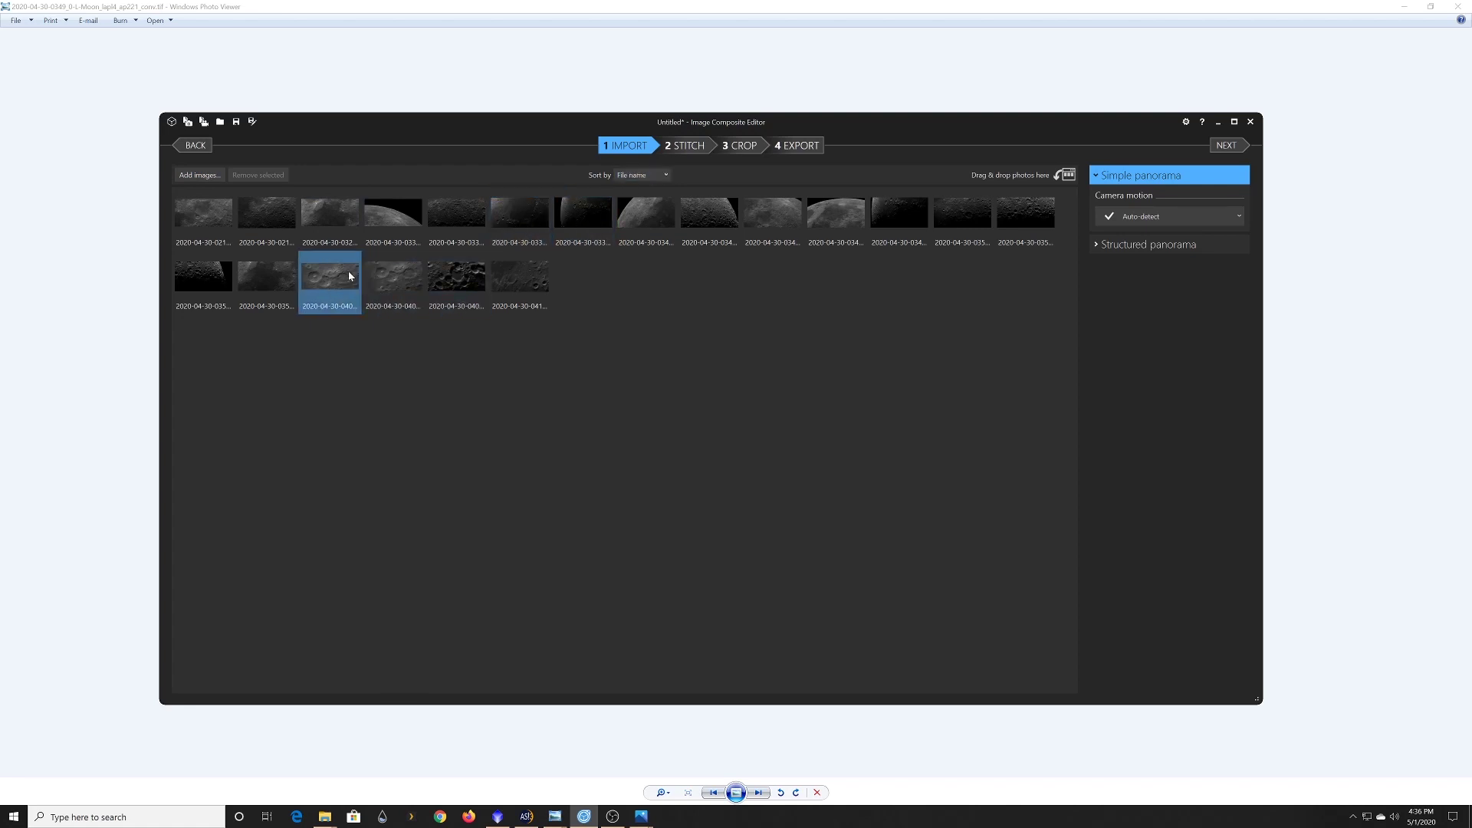
{"action": "left_click", "coordinate": [230, 289]}
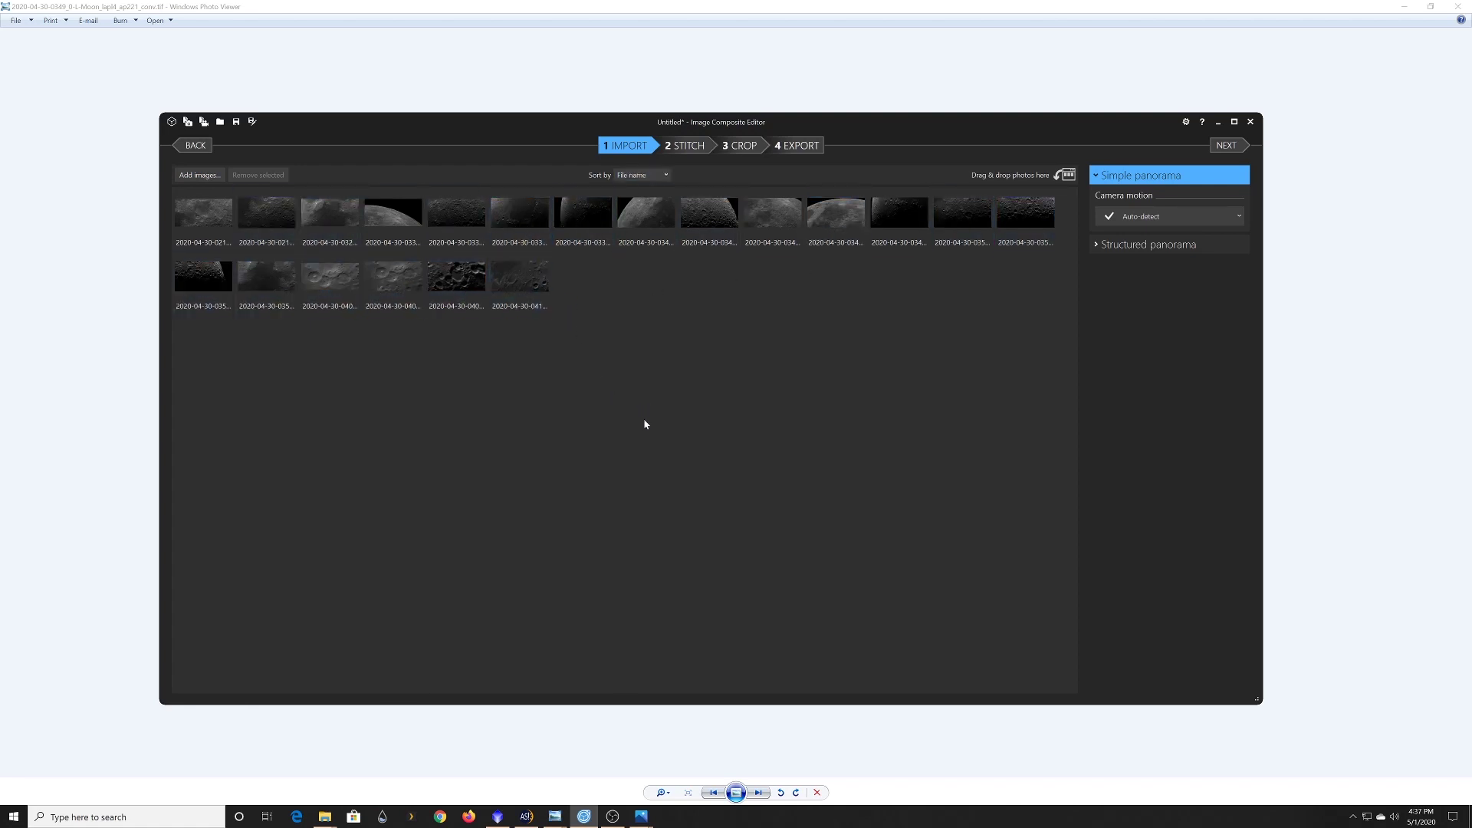
{"action": "left_click", "coordinate": [689, 147]}
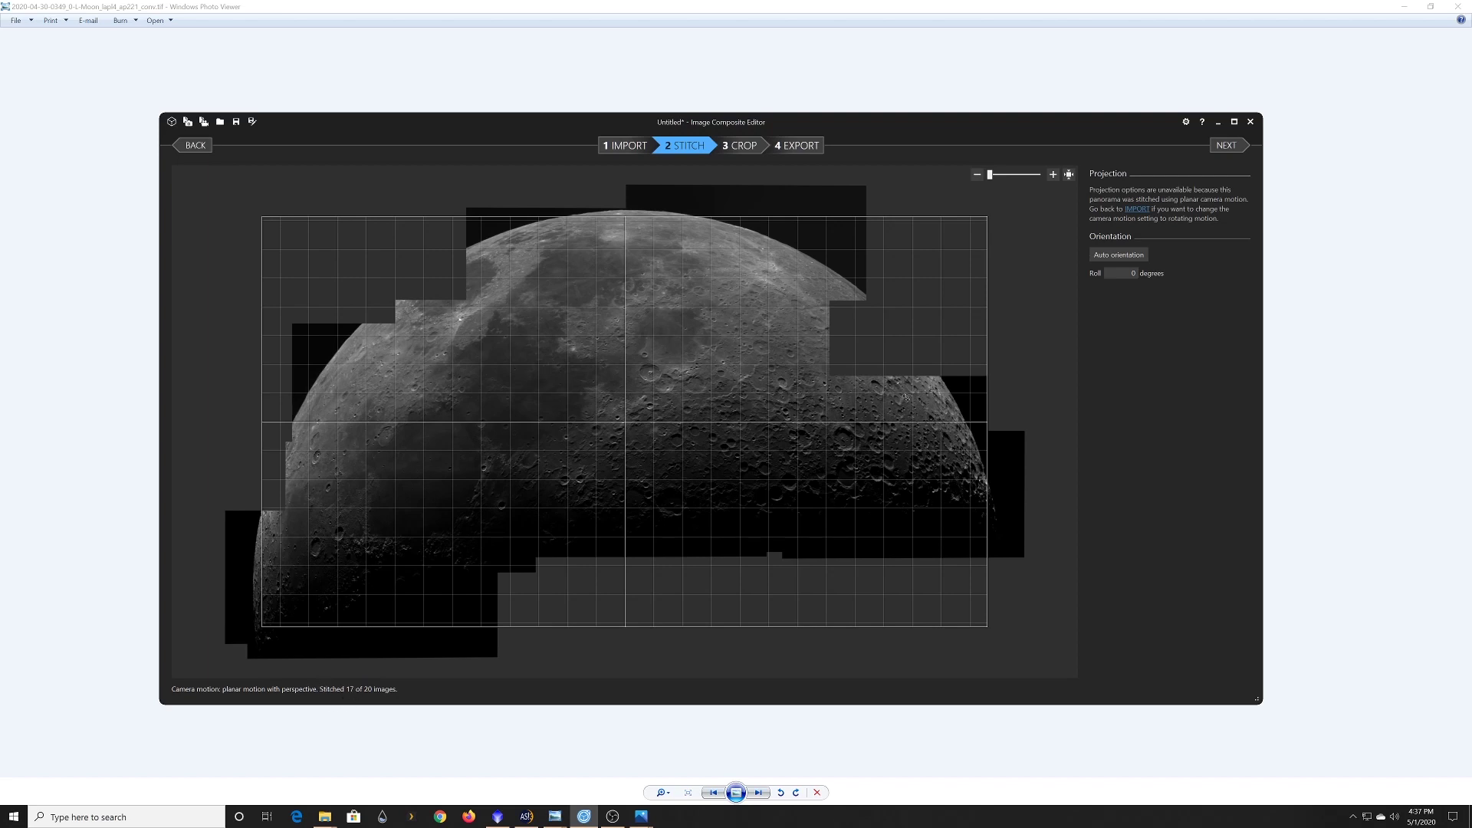
Enlarge the stitched mosaic around its central craters to examine the detail, and zoom back out to the overall coverage
{"action": "left_click", "coordinate": [1054, 175]}
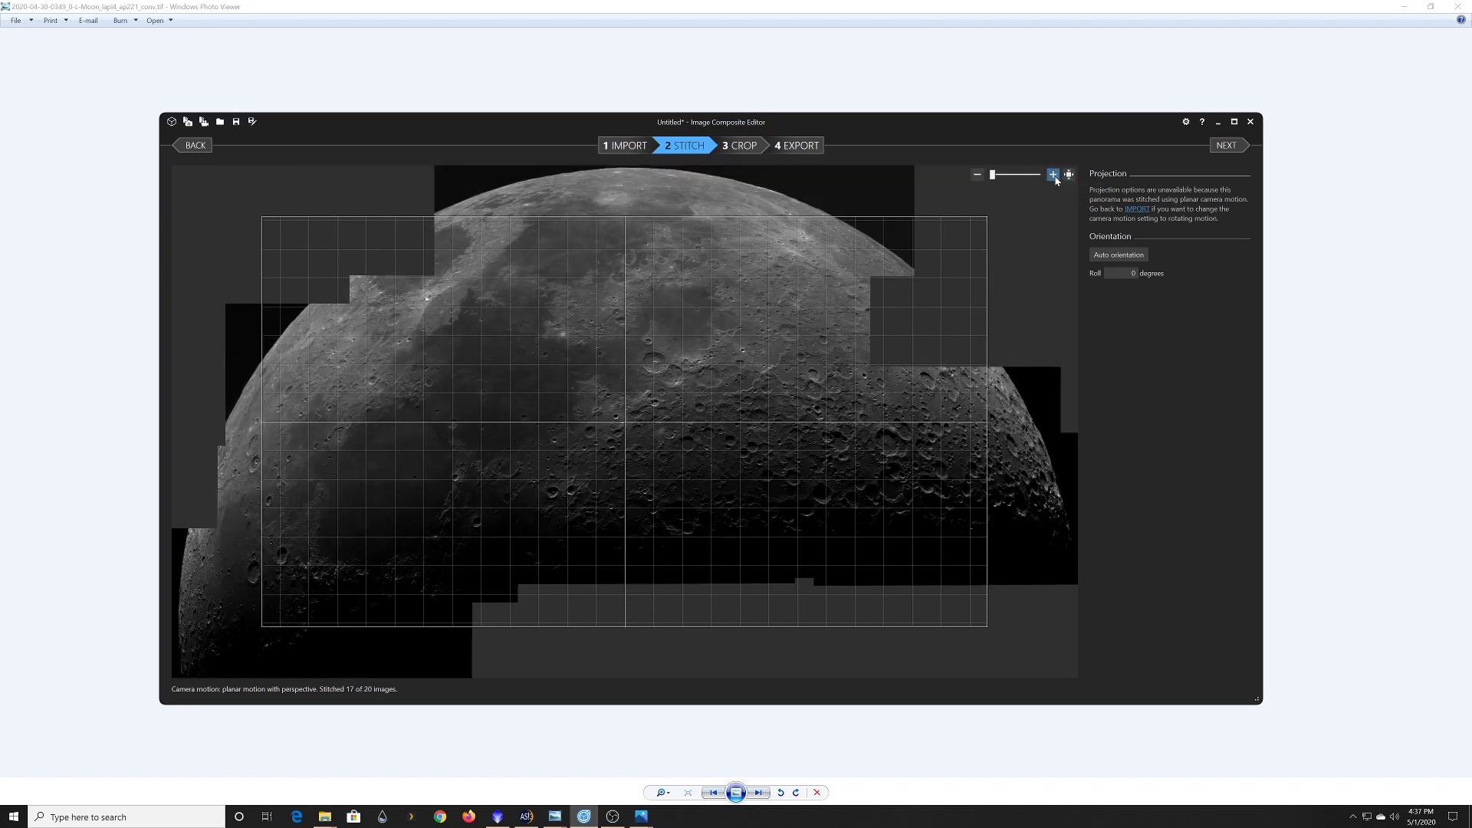
{"action": "left_click", "coordinate": [1054, 175]}
{"action": "left_click", "coordinate": [1054, 175]}
{"action": "left_click", "coordinate": [1054, 175]}
{"action": "left_click", "coordinate": [1054, 176]}
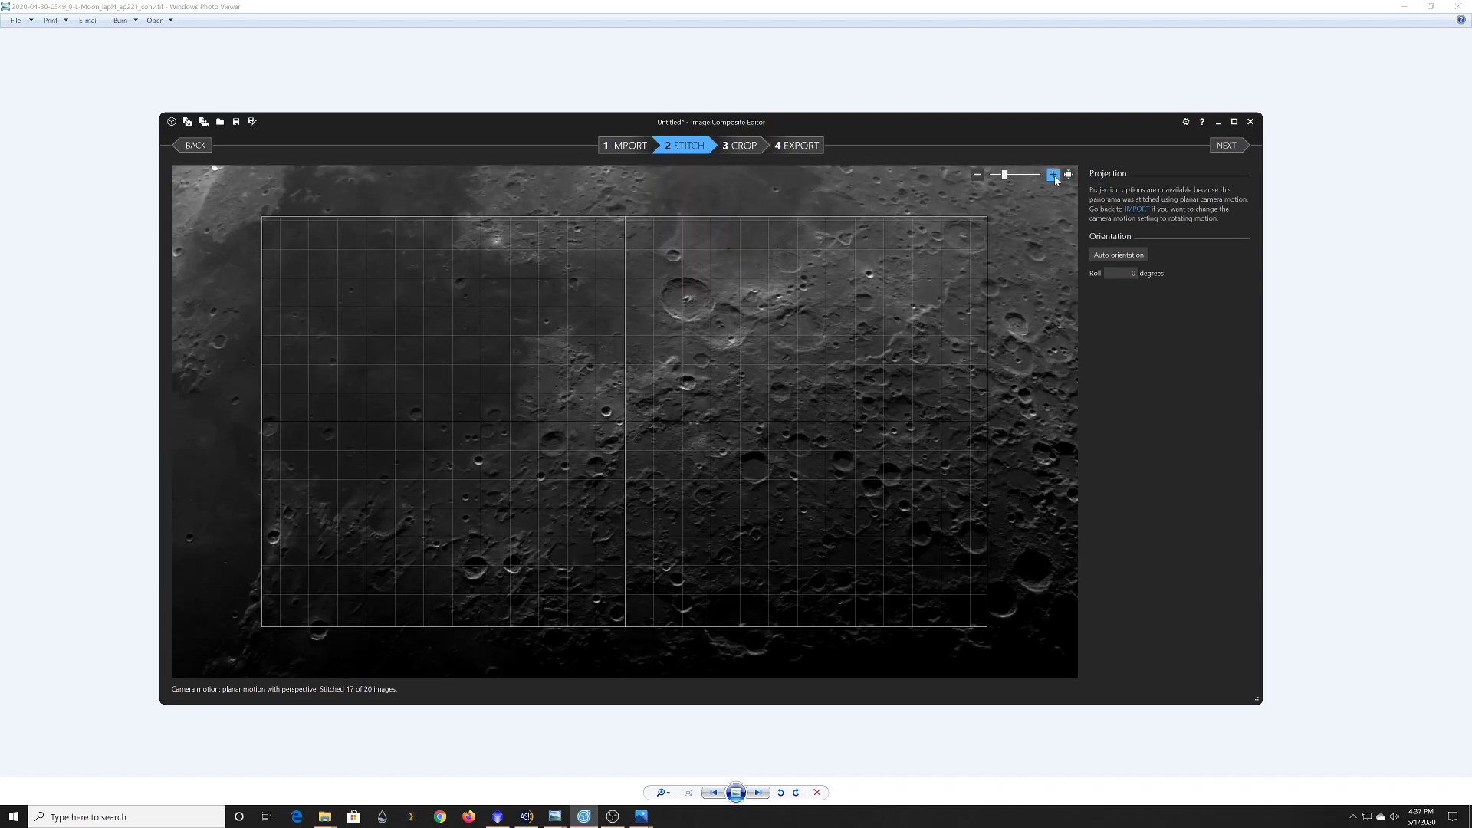
{"action": "left_click", "coordinate": [1054, 175]}
{"action": "left_click", "coordinate": [1054, 175]}
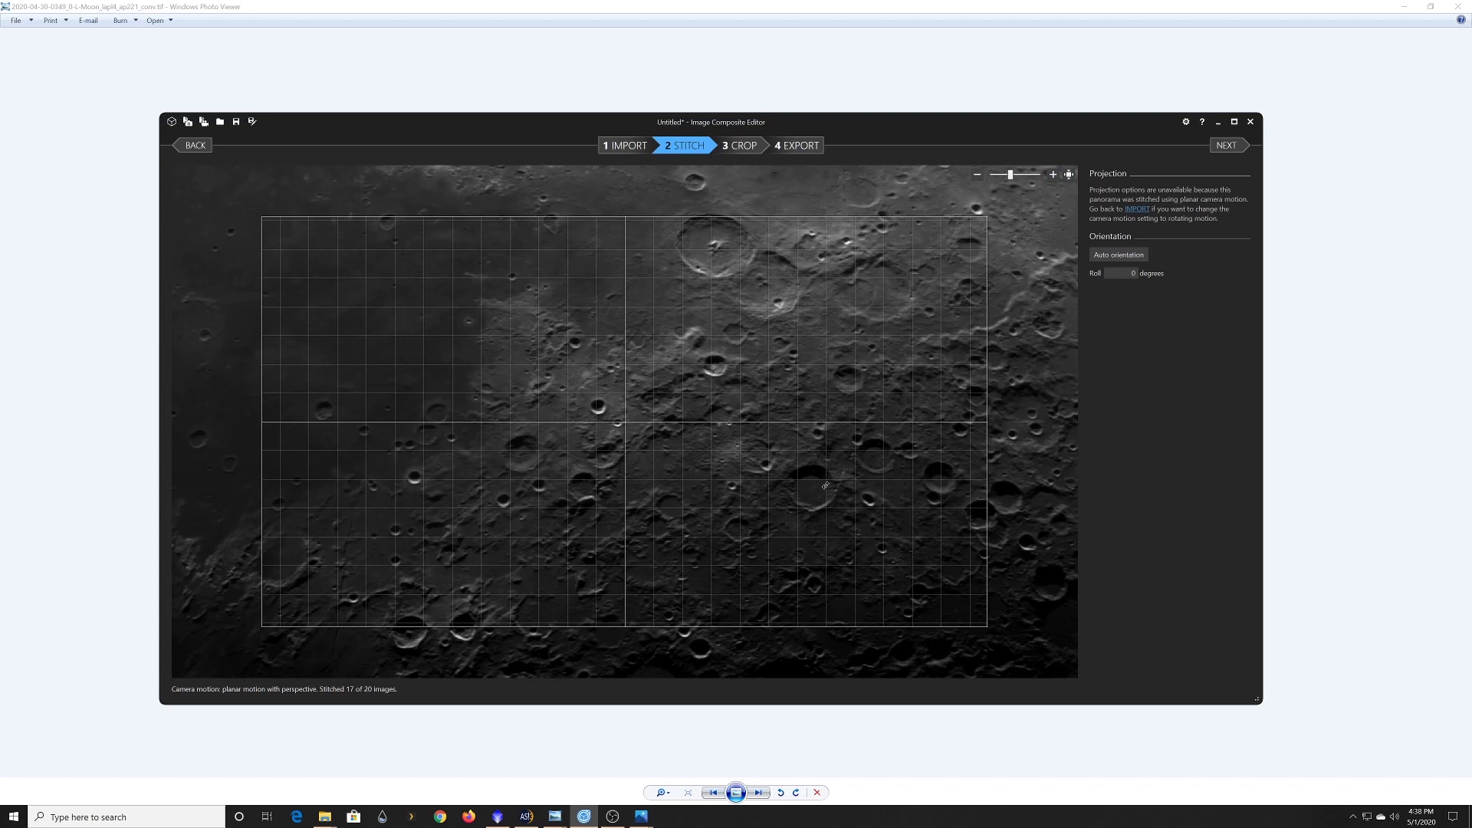
{"action": "left_click", "coordinate": [1054, 176]}
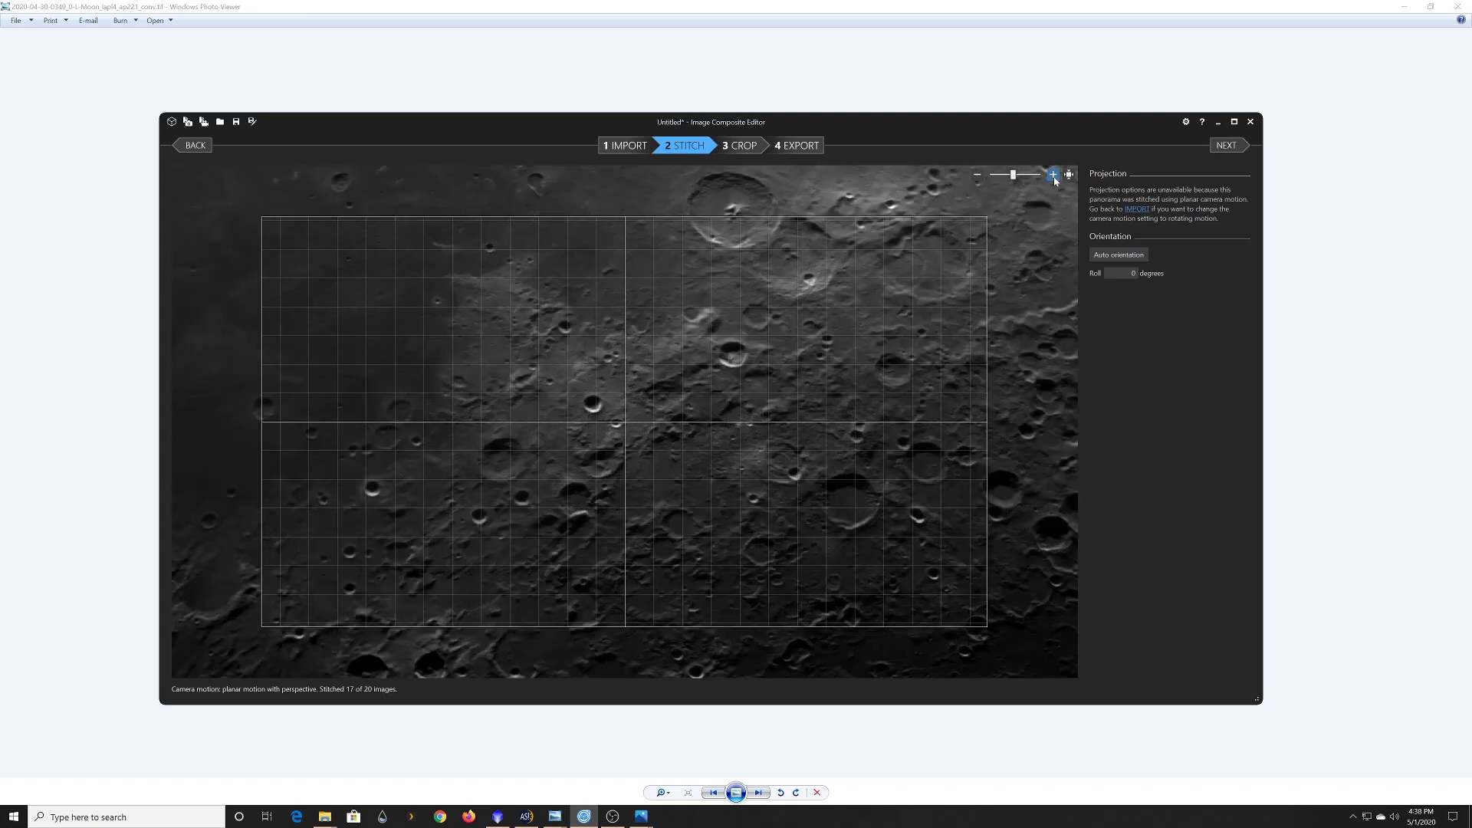
{"action": "left_click", "coordinate": [1053, 175]}
{"action": "left_click", "coordinate": [979, 175]}
{"action": "left_click", "coordinate": [978, 175]}
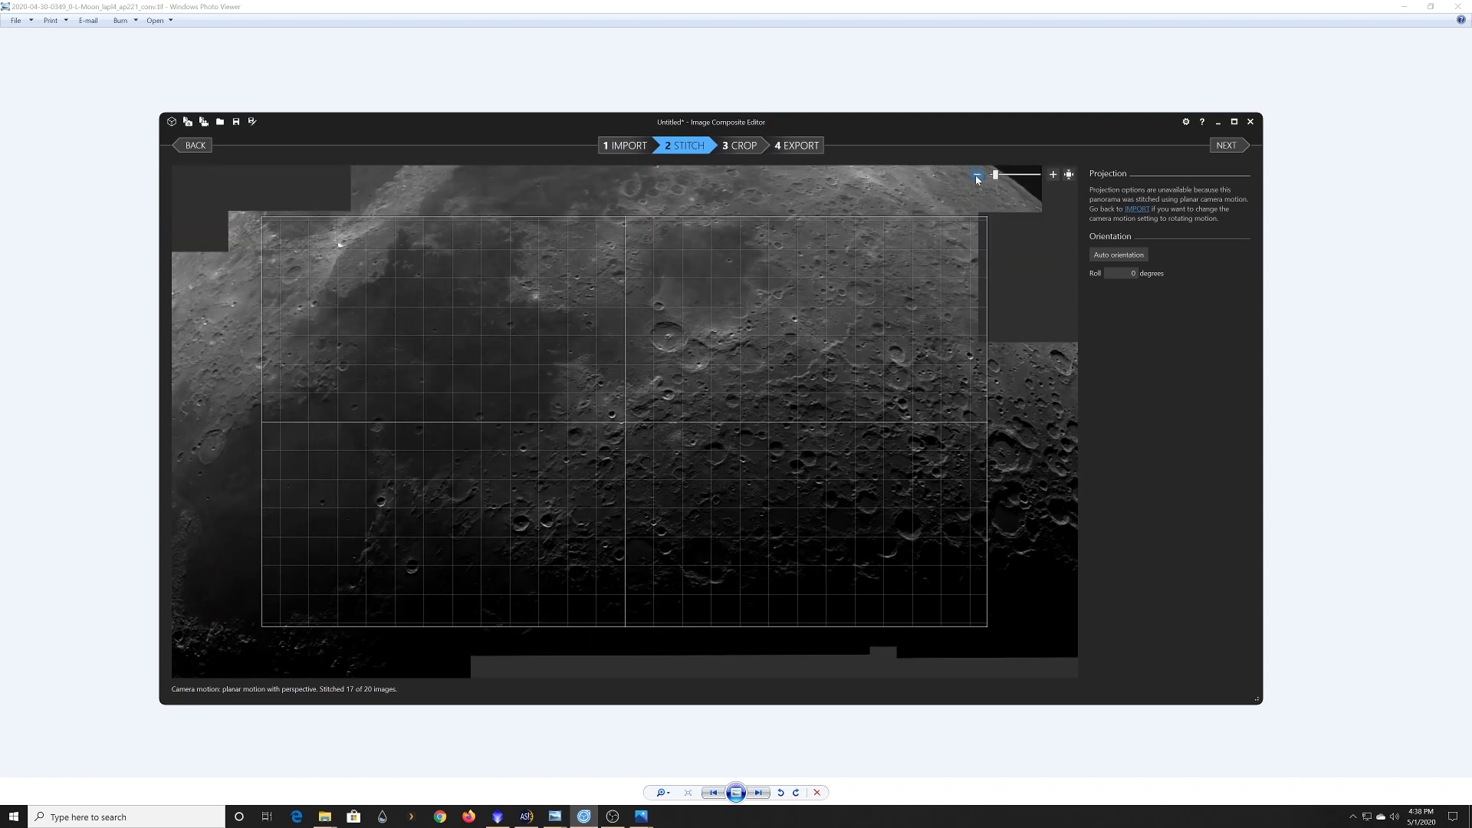
{"action": "left_click", "coordinate": [977, 175]}
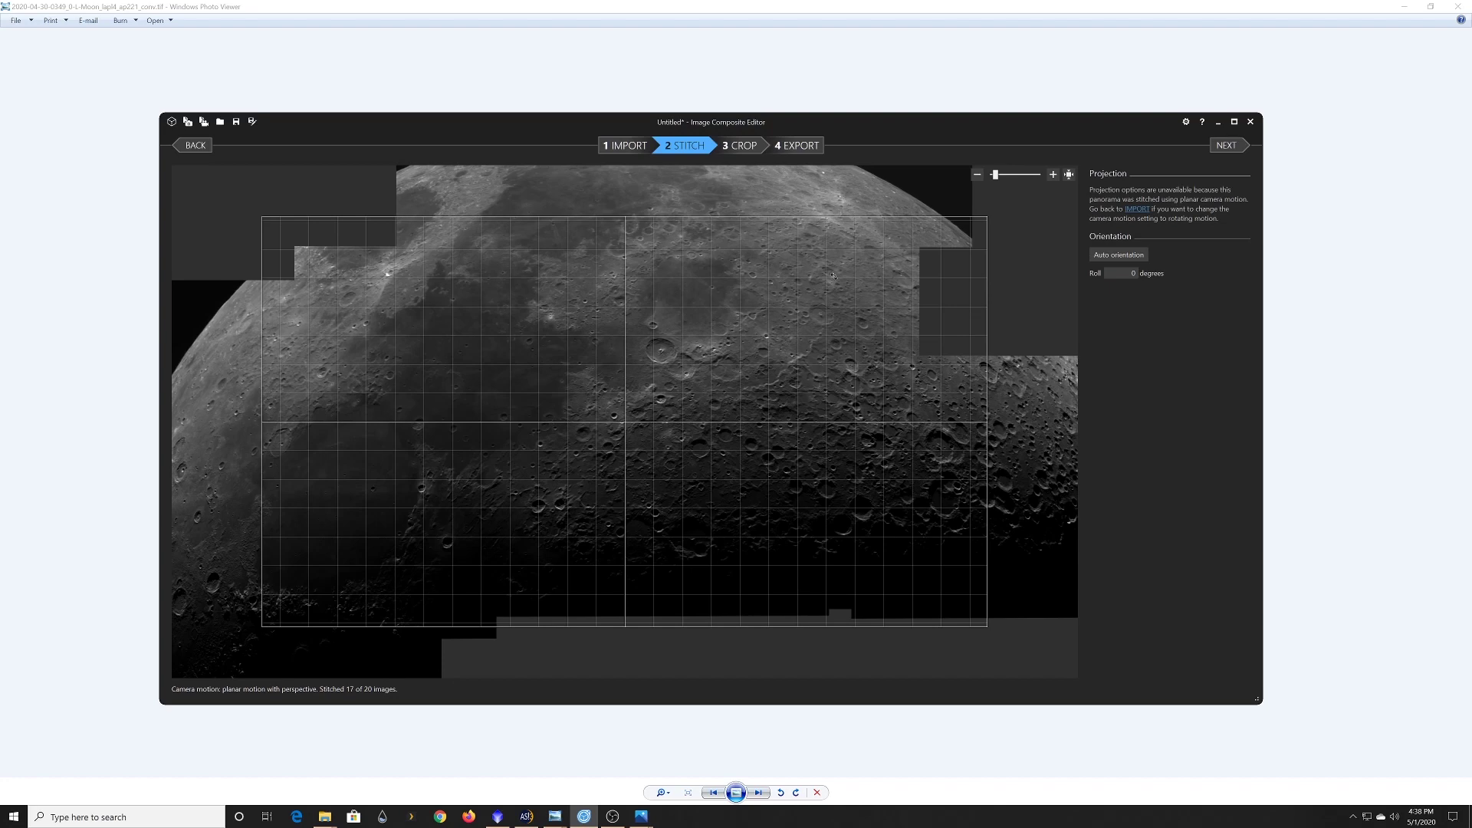
{"action": "left_click", "coordinate": [978, 175]}
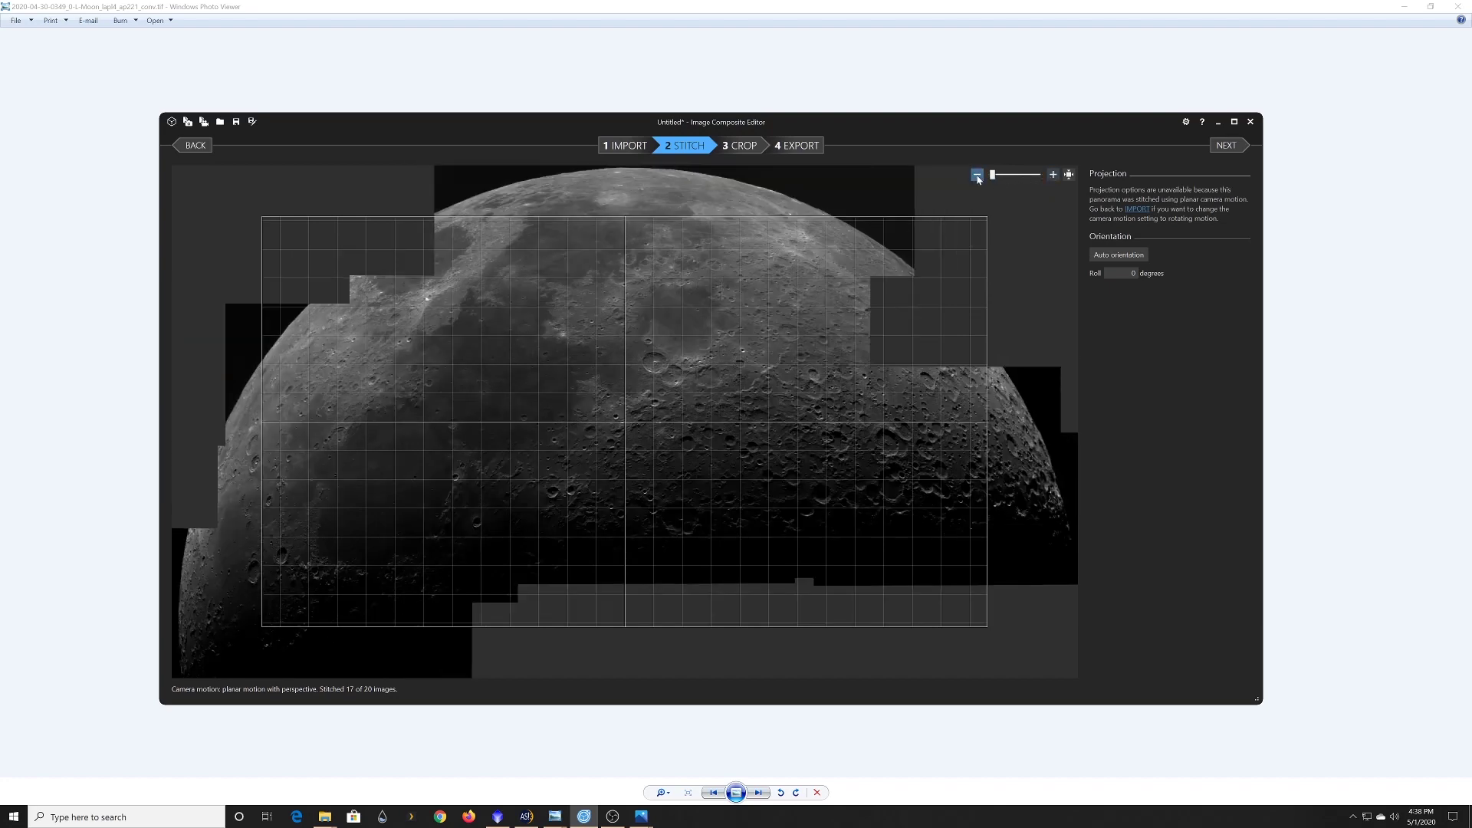
Roll the stitched mosaic by 0.12 degrees and continue to the crop stage
{"action": "left_click_drag", "start_coordinate": [994, 209], "coordinate": [968, 224]}
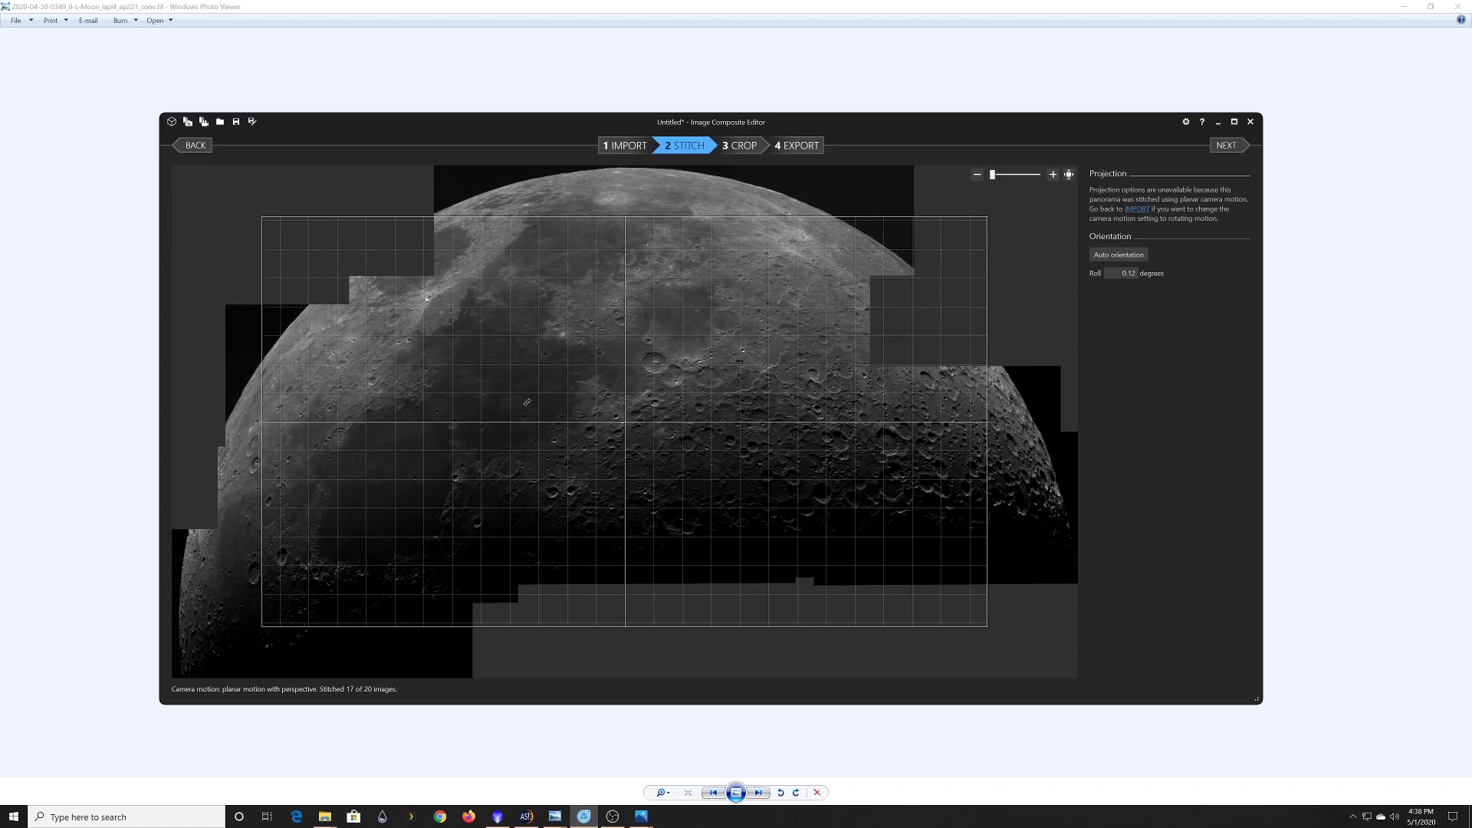
{"action": "left_click", "coordinate": [743, 152]}
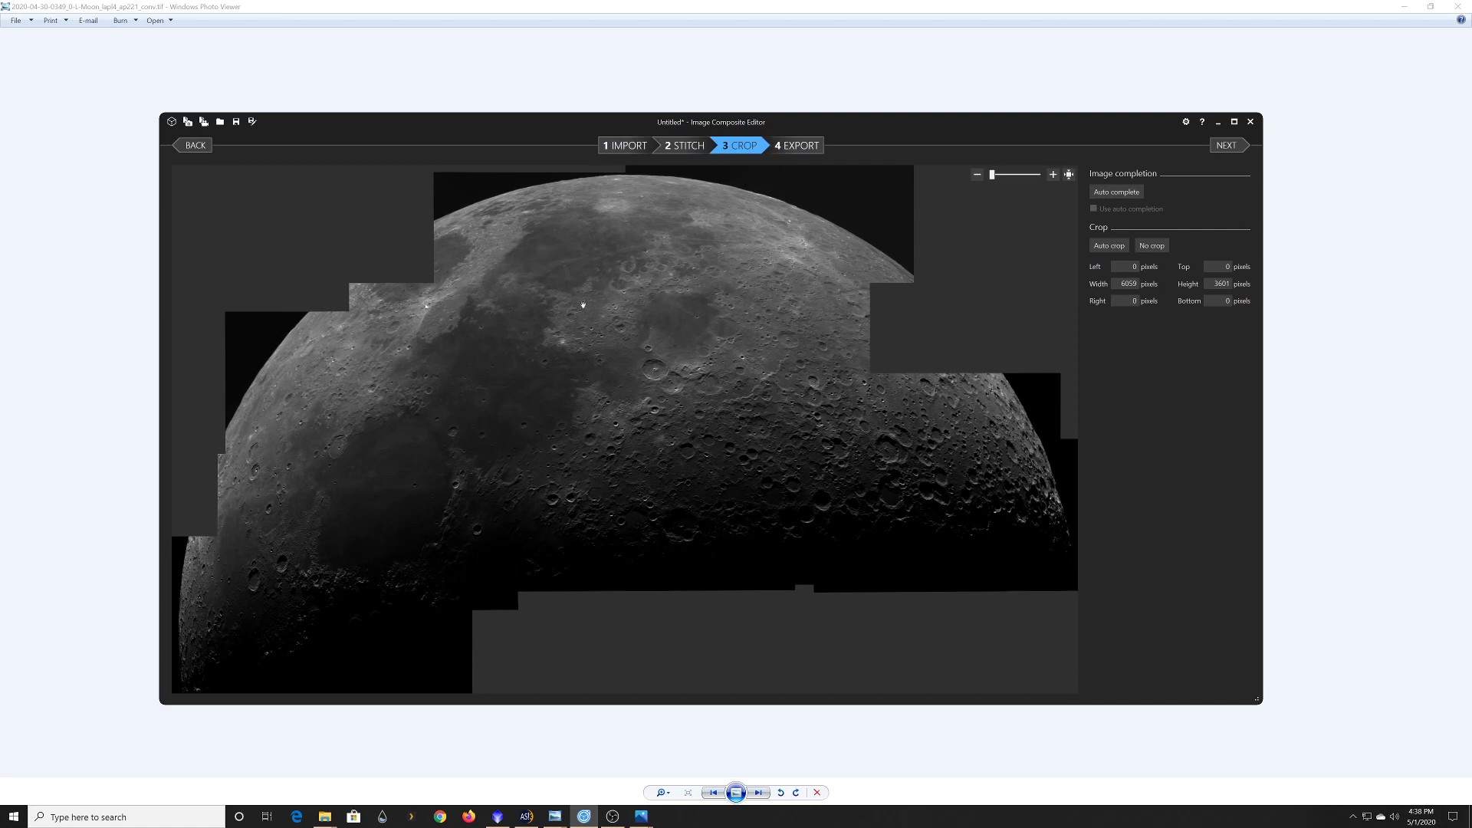
Try a manual crop of the mosaic with a left margin of 1440 pixels and a top margin of 1299 pixels
{"action": "left_click_drag", "start_coordinate": [589, 321], "coordinate": [702, 410]}
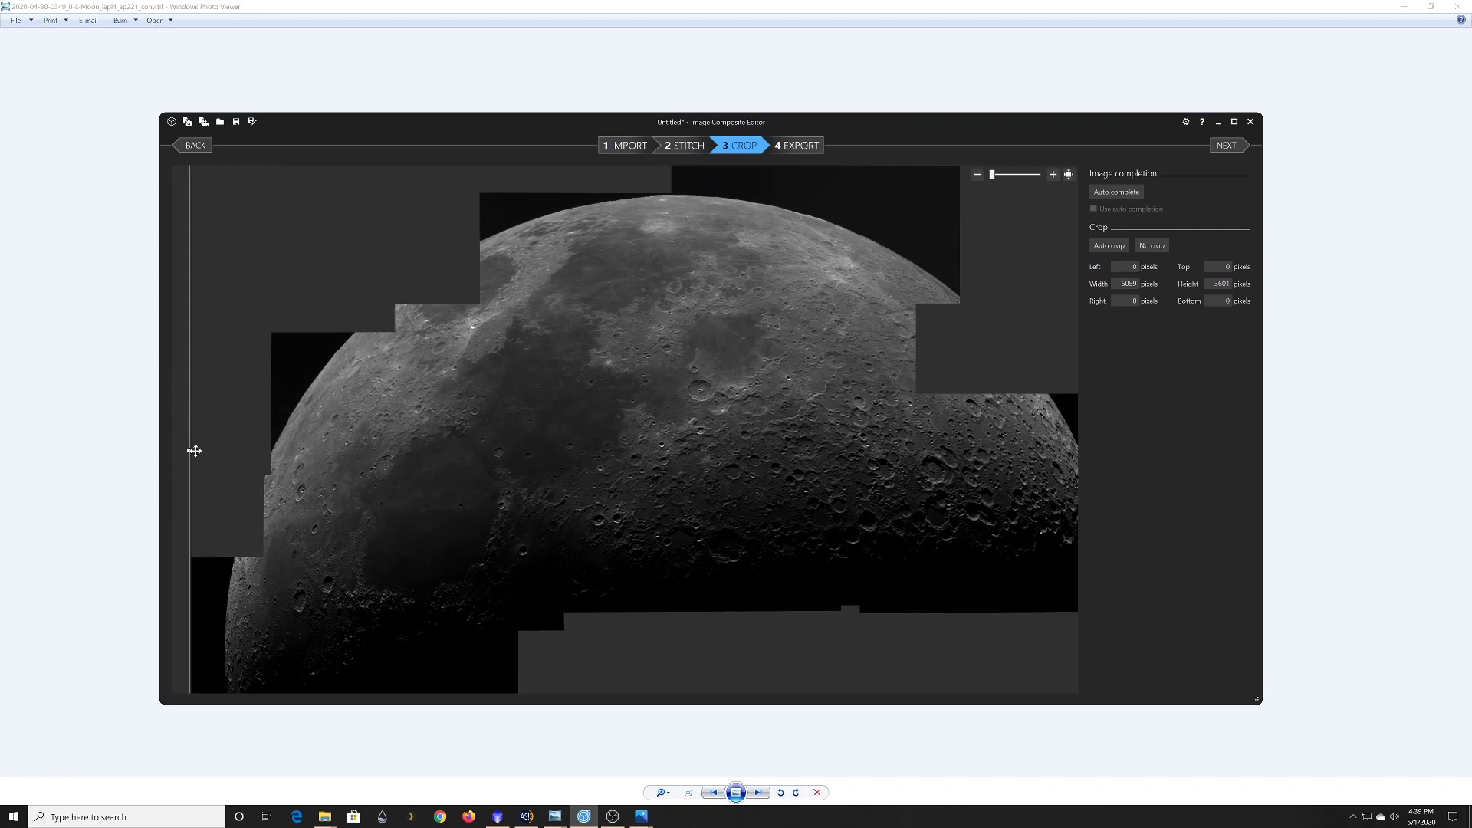
{"action": "left_click_drag", "start_coordinate": [188, 450], "coordinate": [470, 437]}
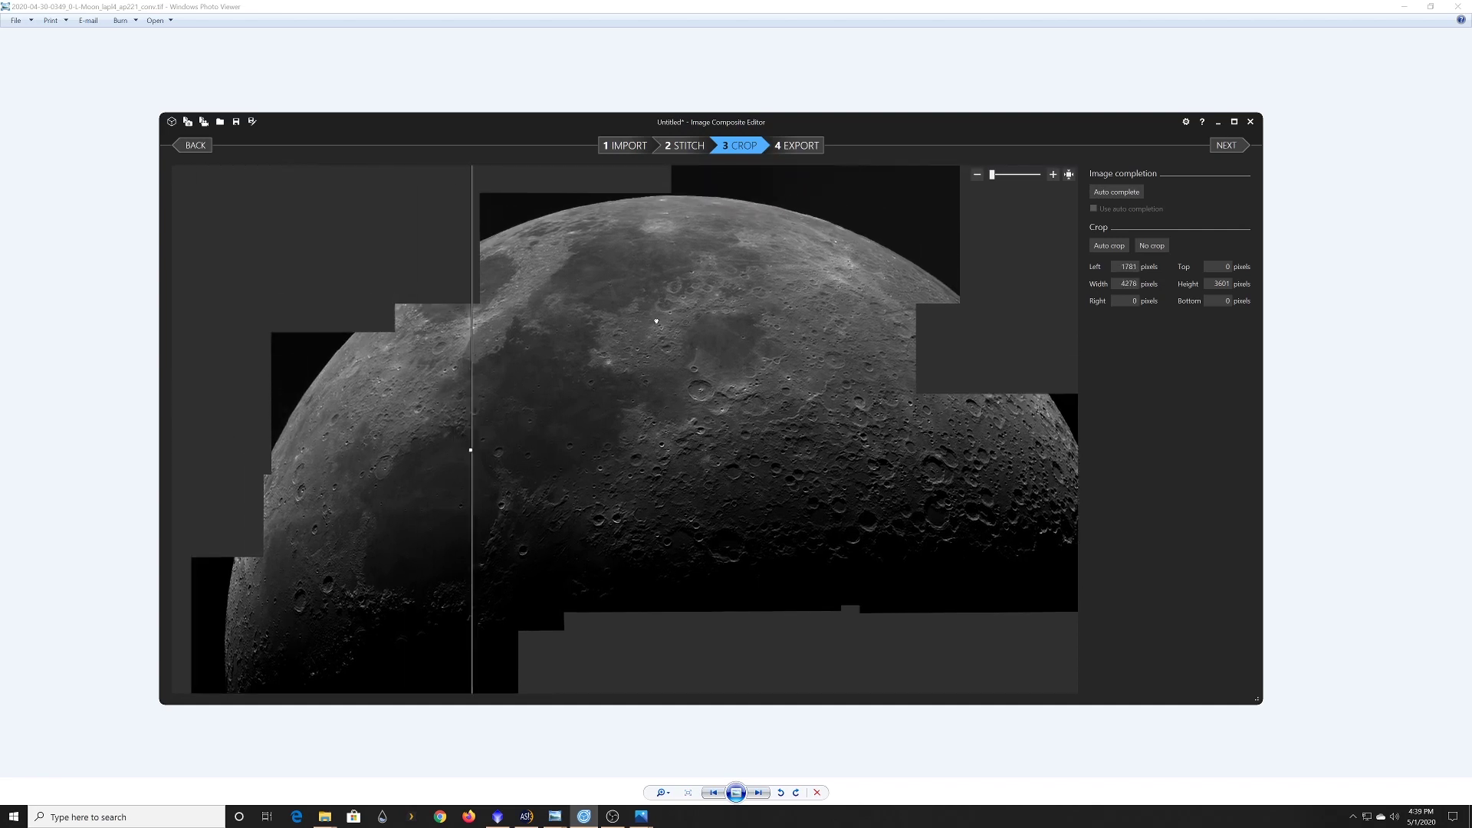
{"action": "left_click_drag", "start_coordinate": [458, 183], "coordinate": [413, 388]}
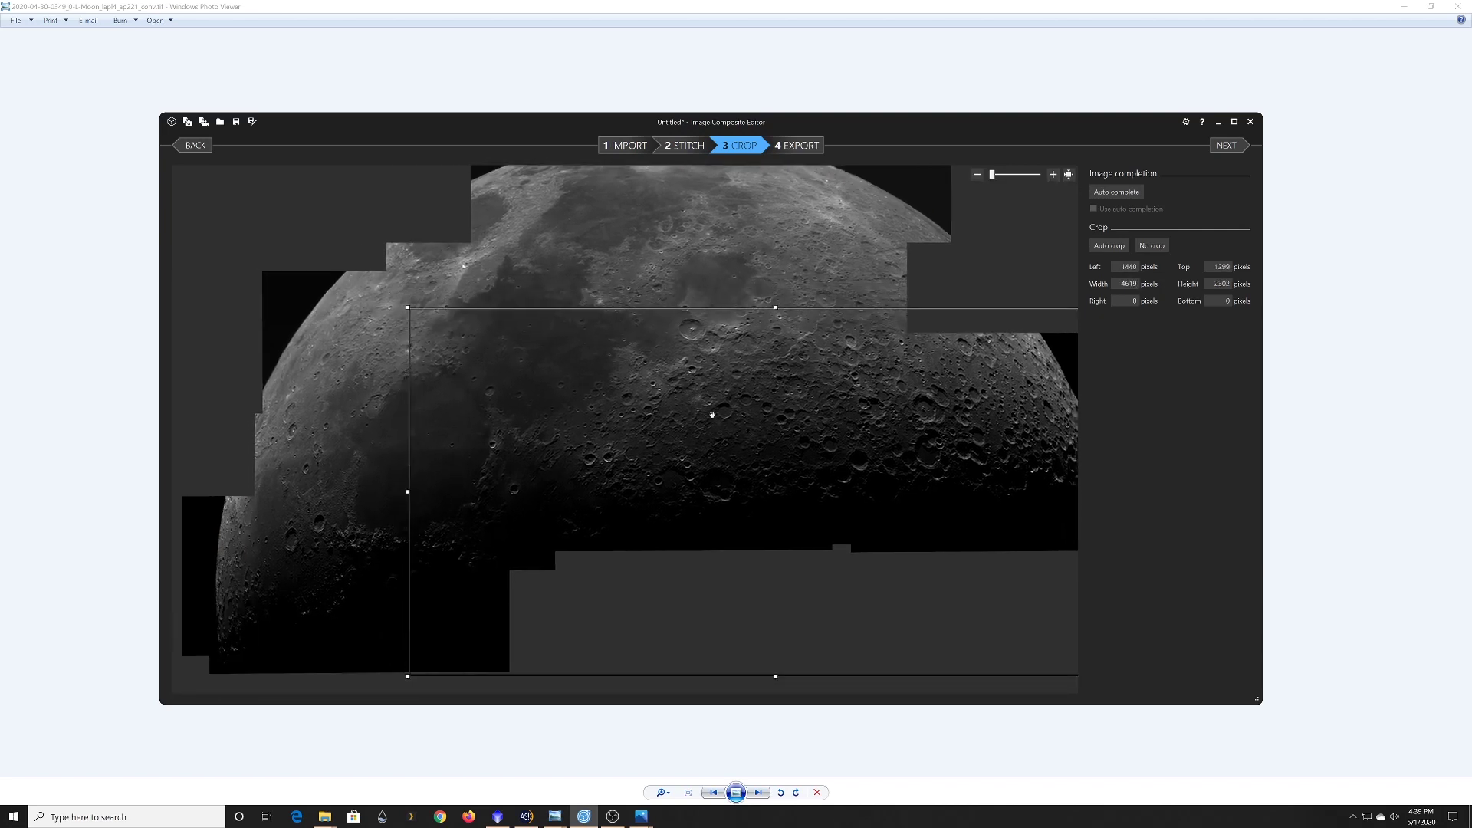
Apply the automatic crop and try resizing its frame to about 5021 by 1287 pixels
{"action": "left_click", "coordinate": [1111, 248]}
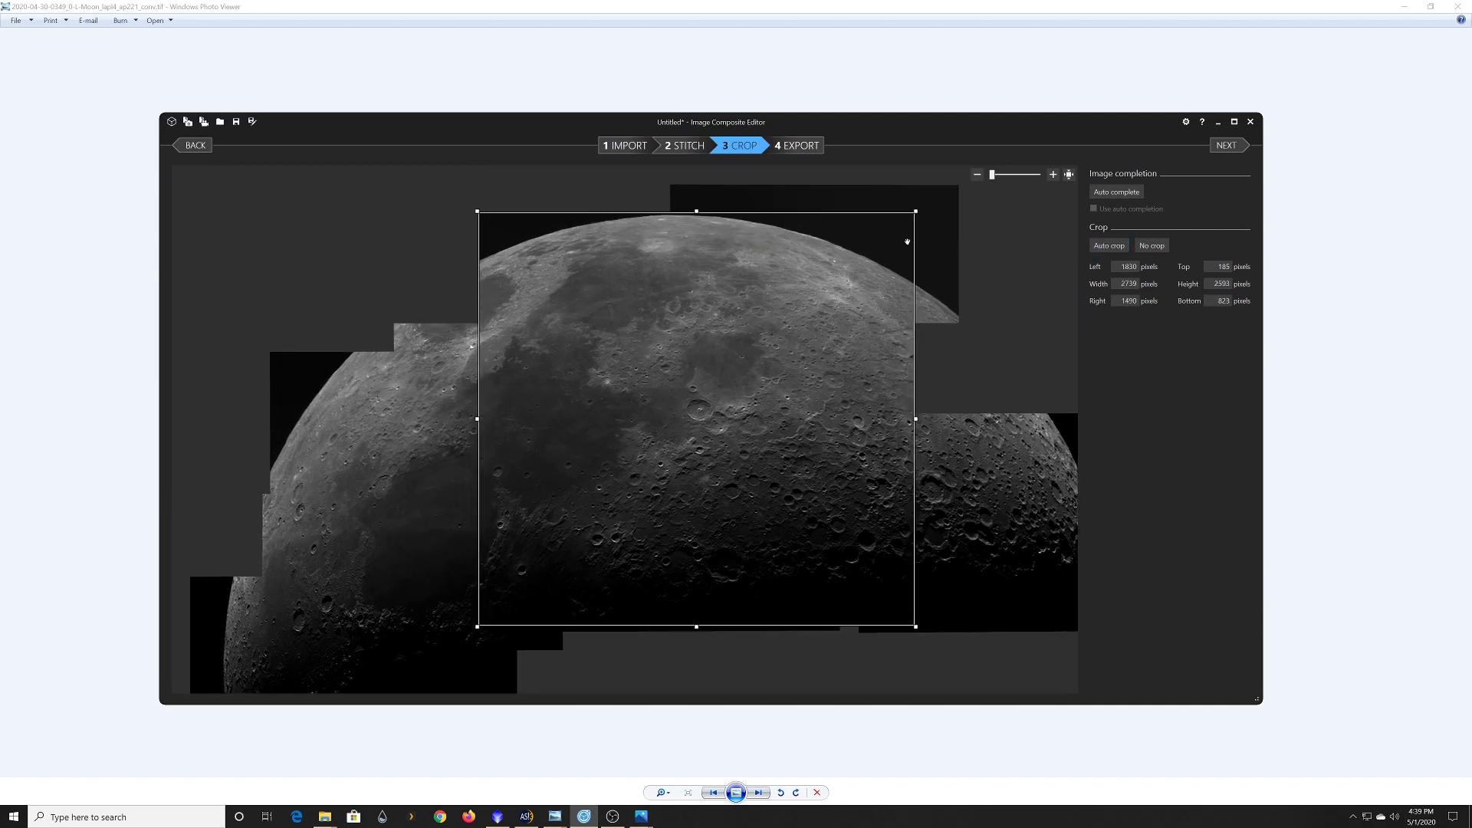
{"action": "left_click_drag", "start_coordinate": [911, 240], "coordinate": [1071, 418]}
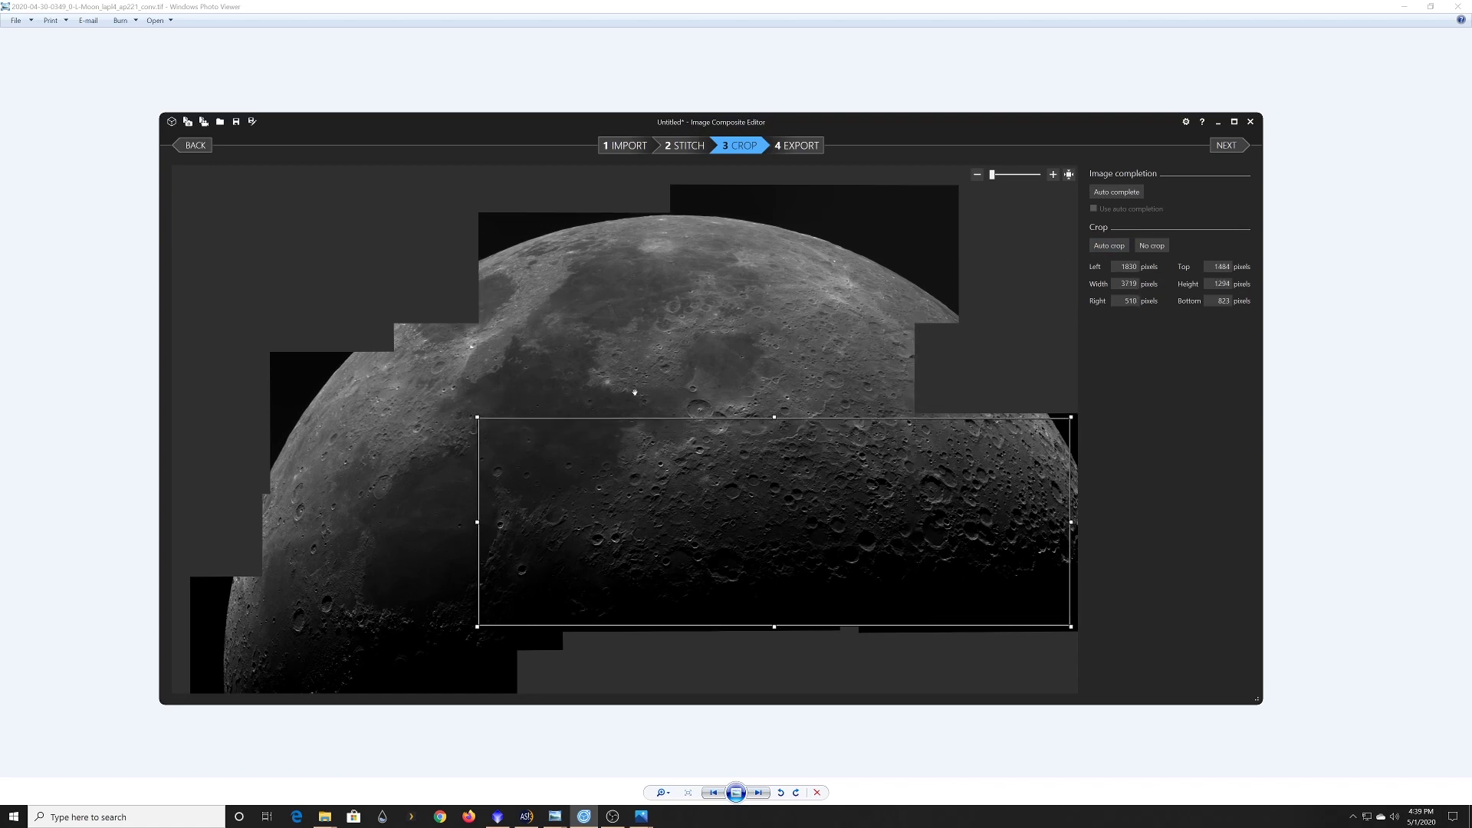
{"action": "left_click_drag", "start_coordinate": [477, 418], "coordinate": [271, 418]}
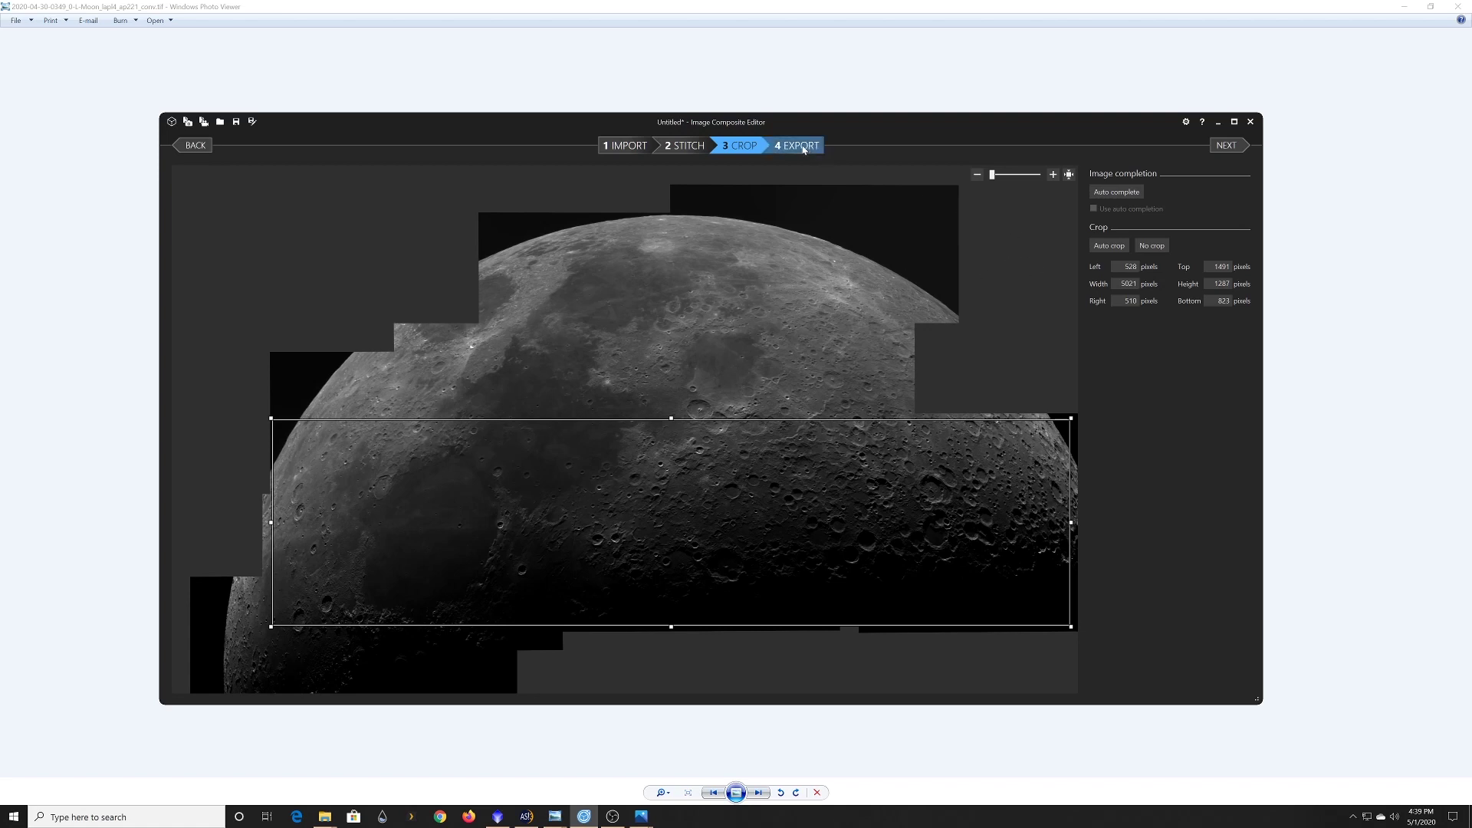
Try filling the mosaic's missing areas with auto completion, and turn auto completion off again
{"action": "left_click", "coordinate": [1118, 196]}
{"action": "left_click", "coordinate": [1112, 198]}
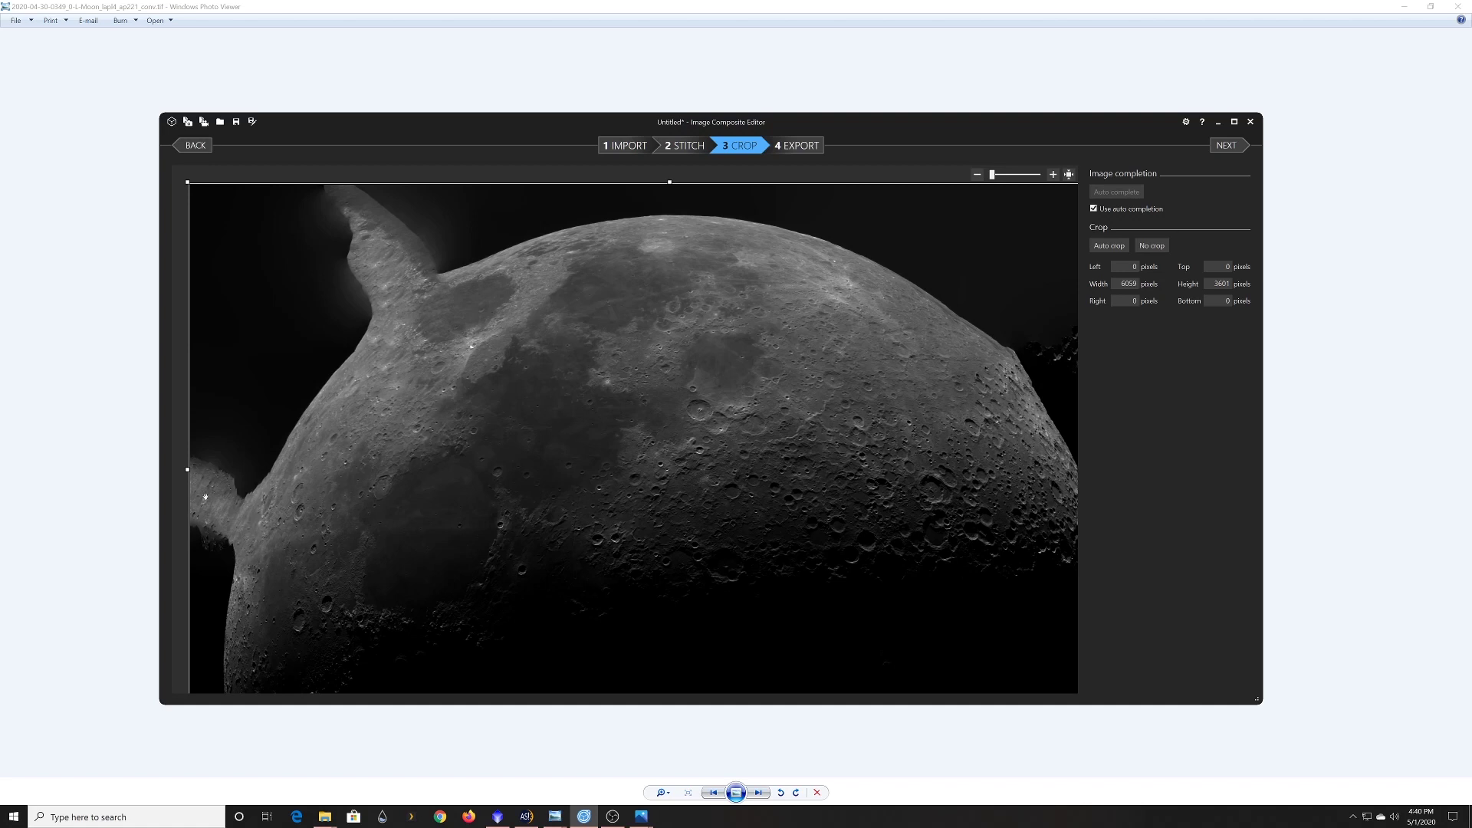
{"action": "left_click", "coordinate": [1094, 211]}
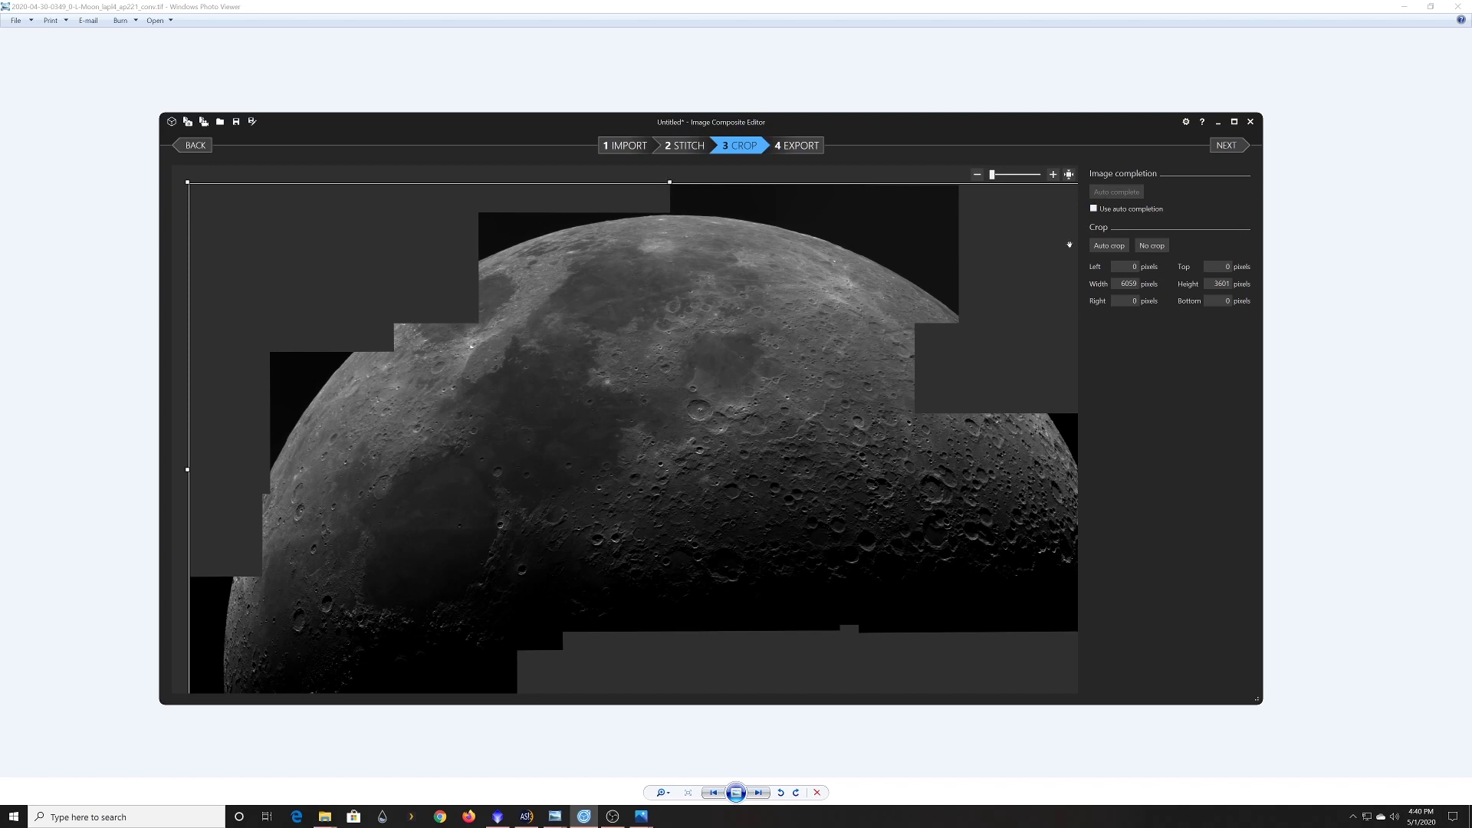
Crop the mosaic automatically and choose TIFF Image as its export format
{"action": "left_click", "coordinate": [1109, 245]}
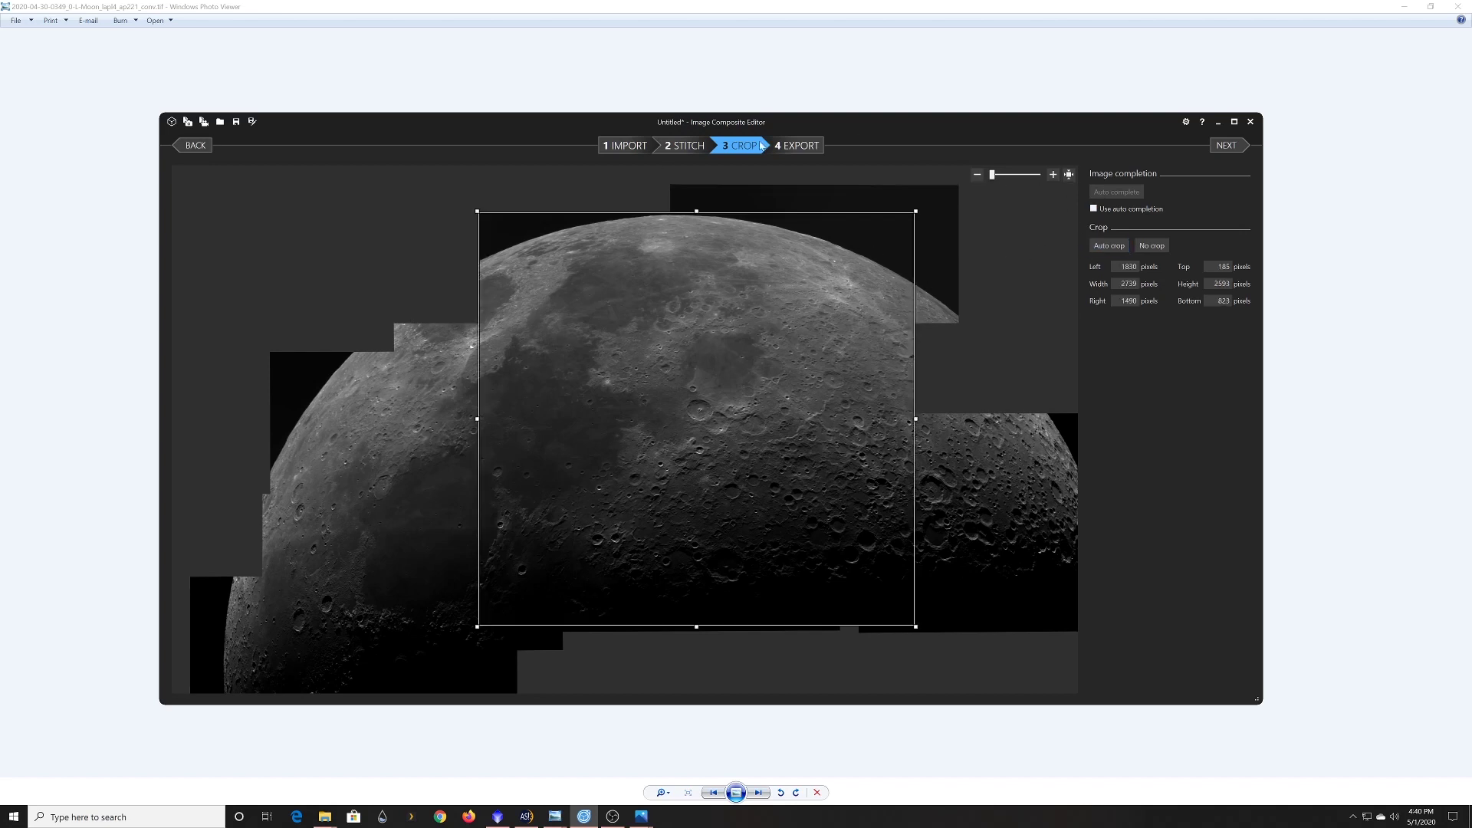
{"action": "left_click", "coordinate": [793, 150]}
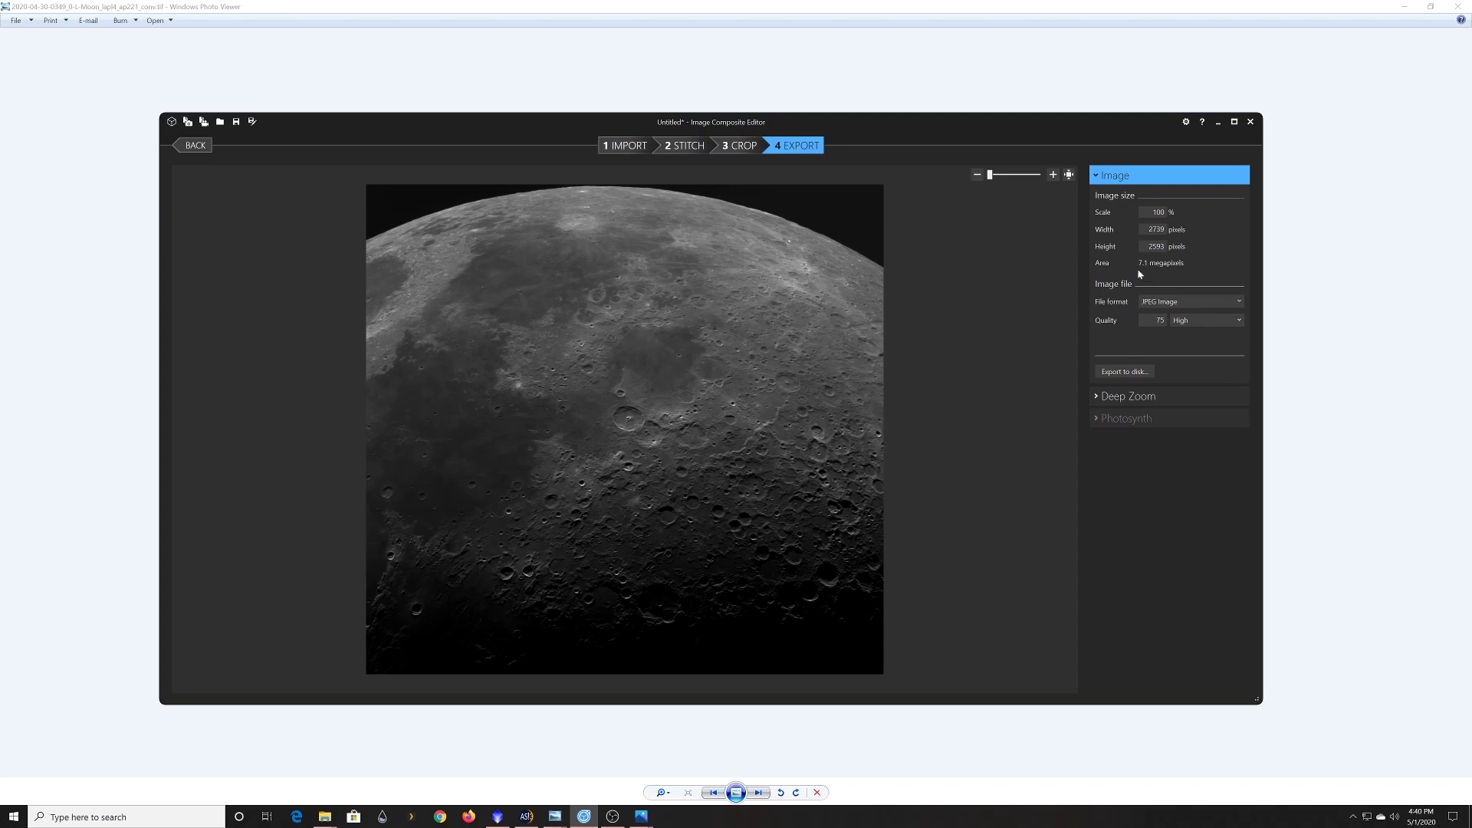
{"action": "left_click", "coordinate": [1165, 304]}
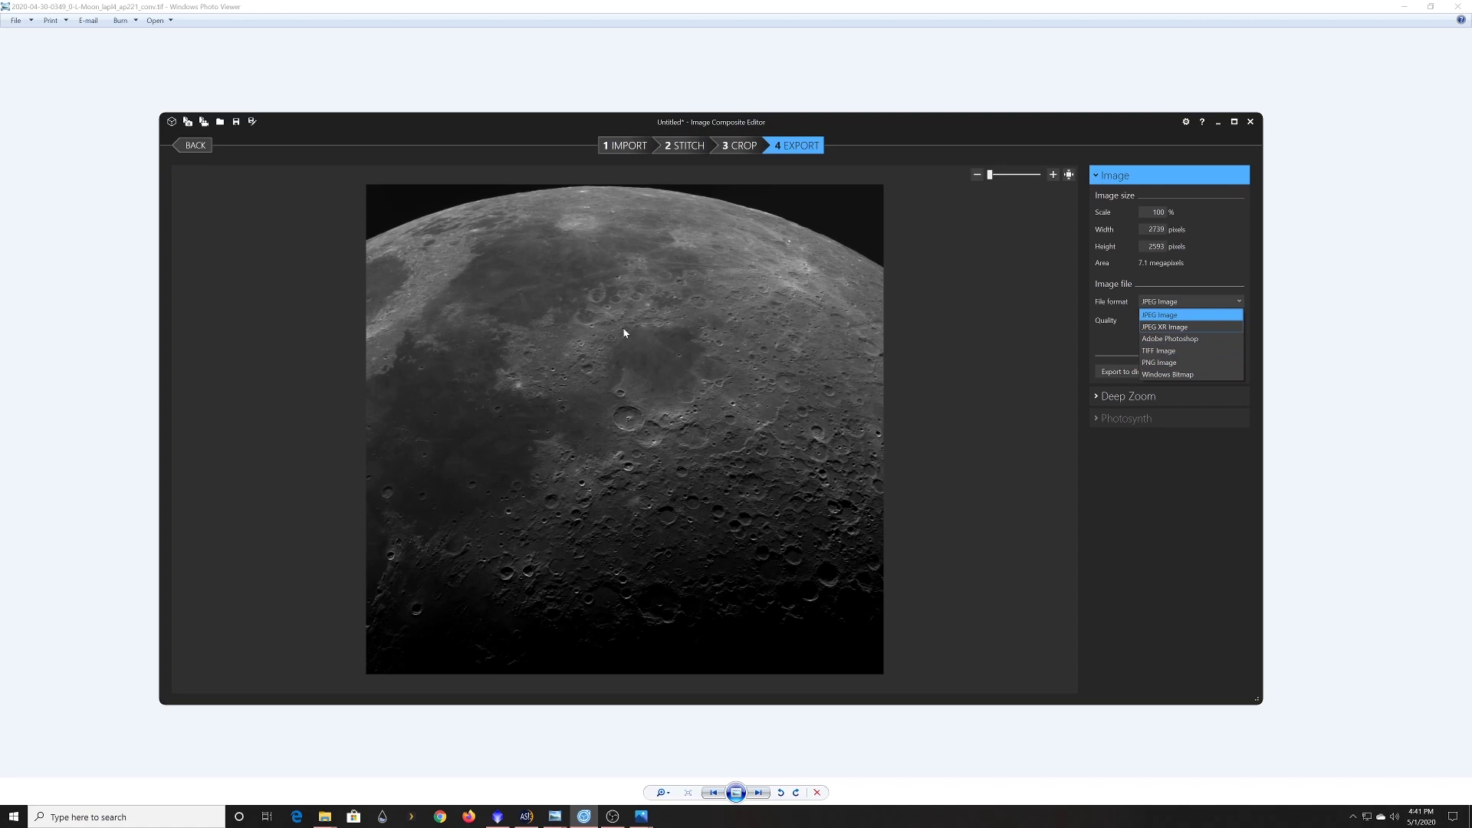
{"action": "left_click", "coordinate": [1160, 352]}
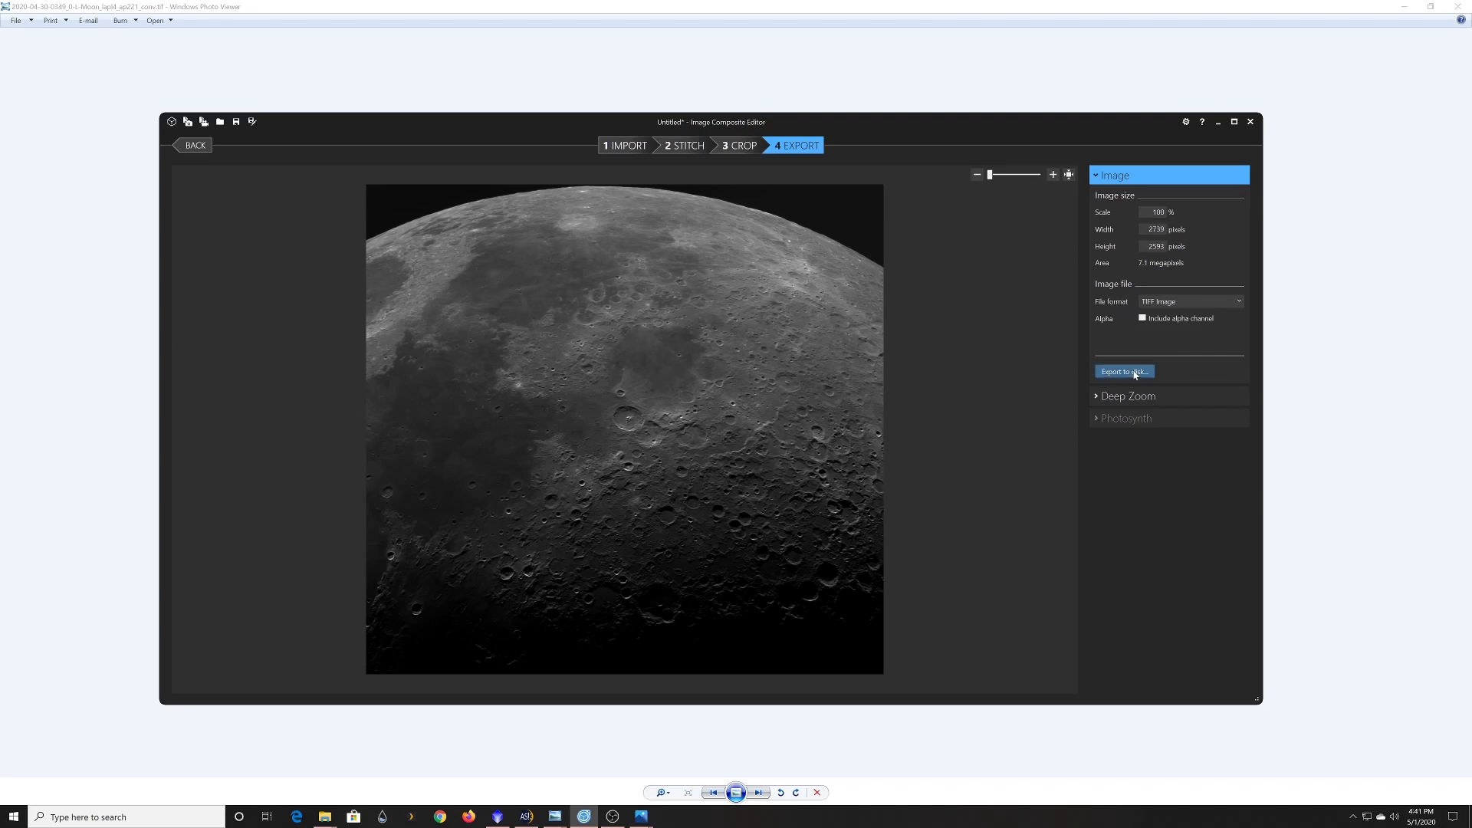
{"action": "left_click", "coordinate": [1134, 374]}
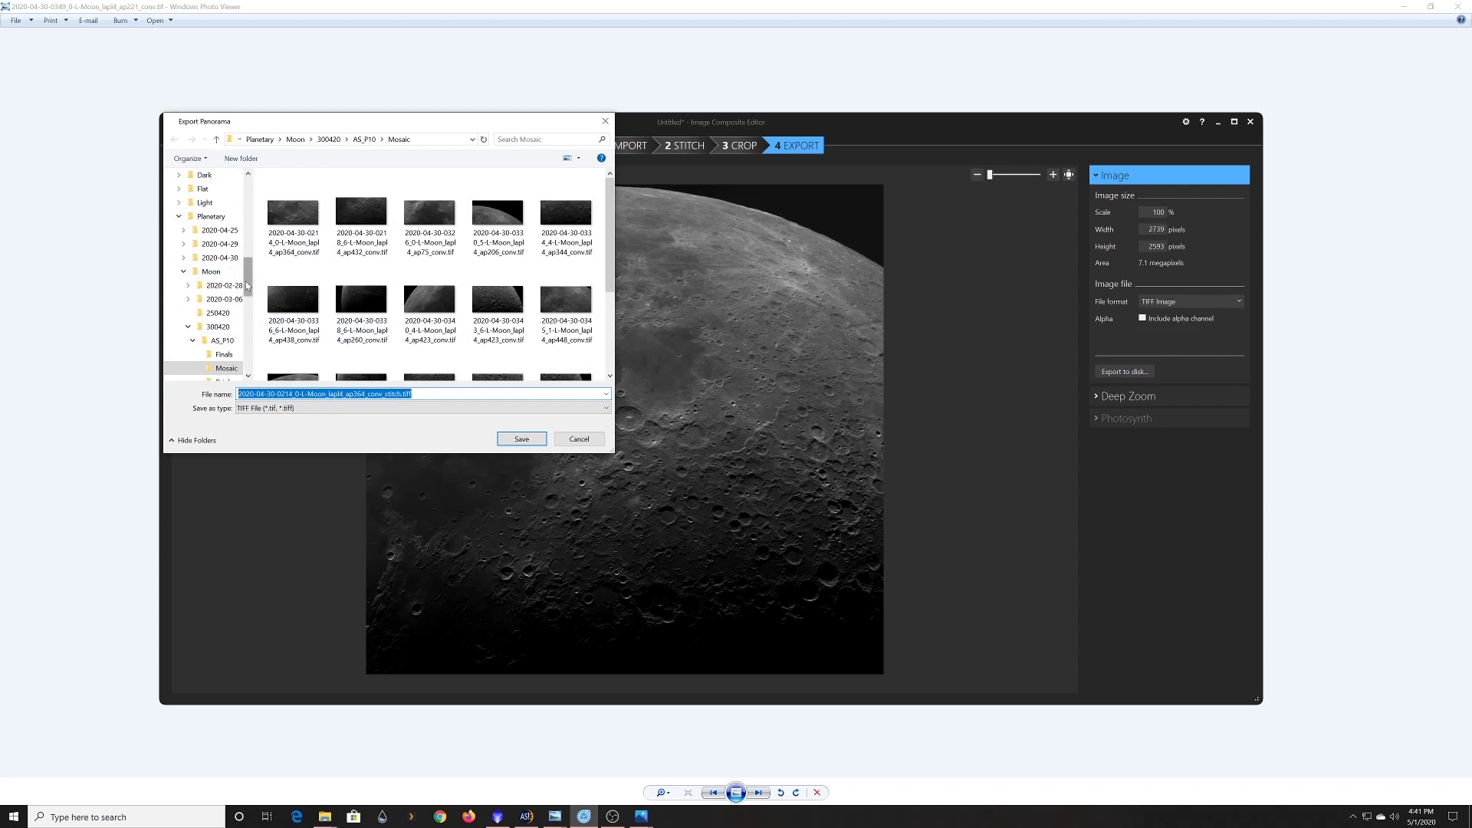
{"action": "left_click_drag", "start_coordinate": [247, 285], "coordinate": [247, 290]}
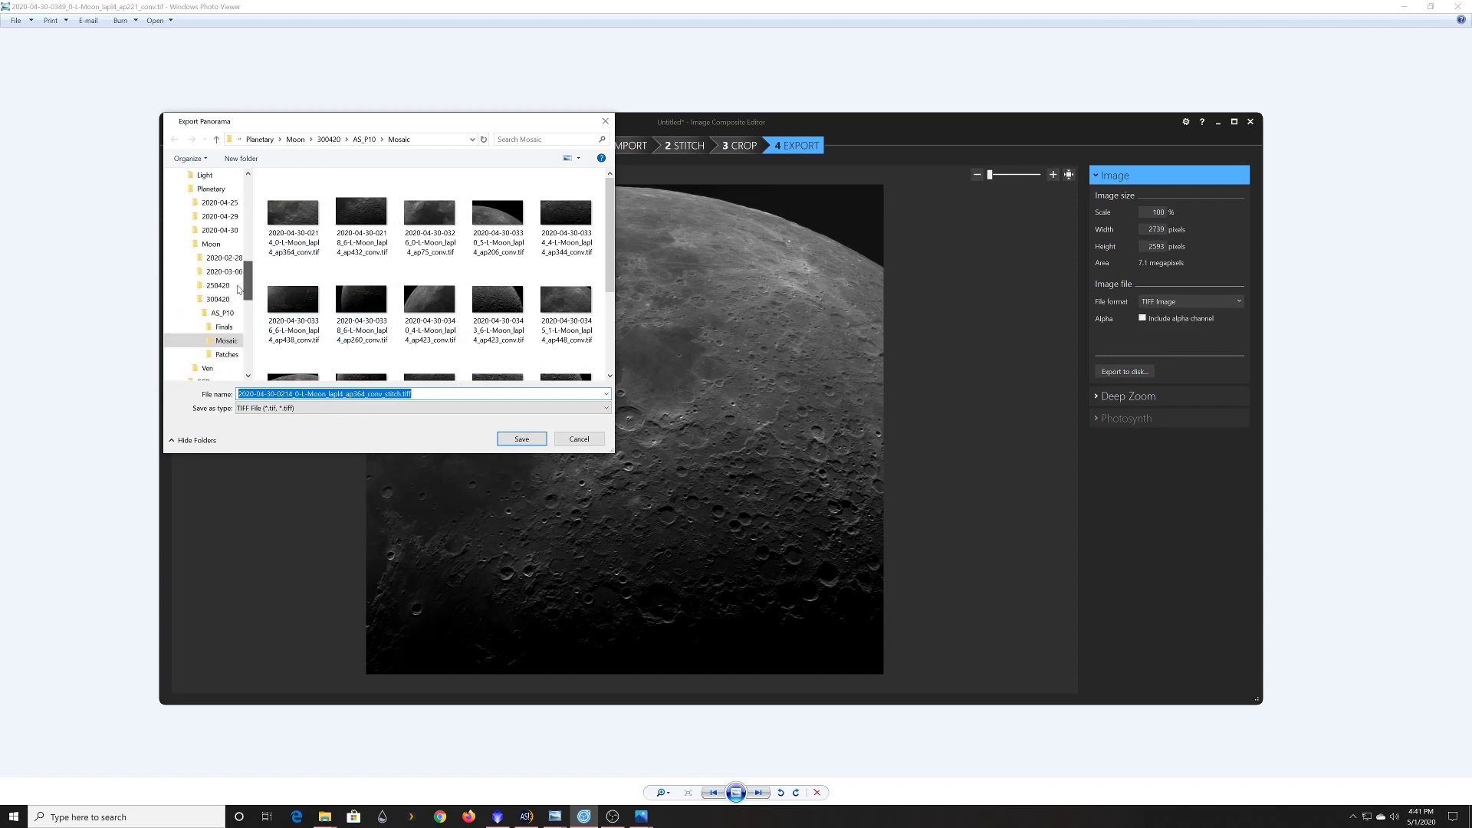
{"action": "left_click", "coordinate": [215, 328]}
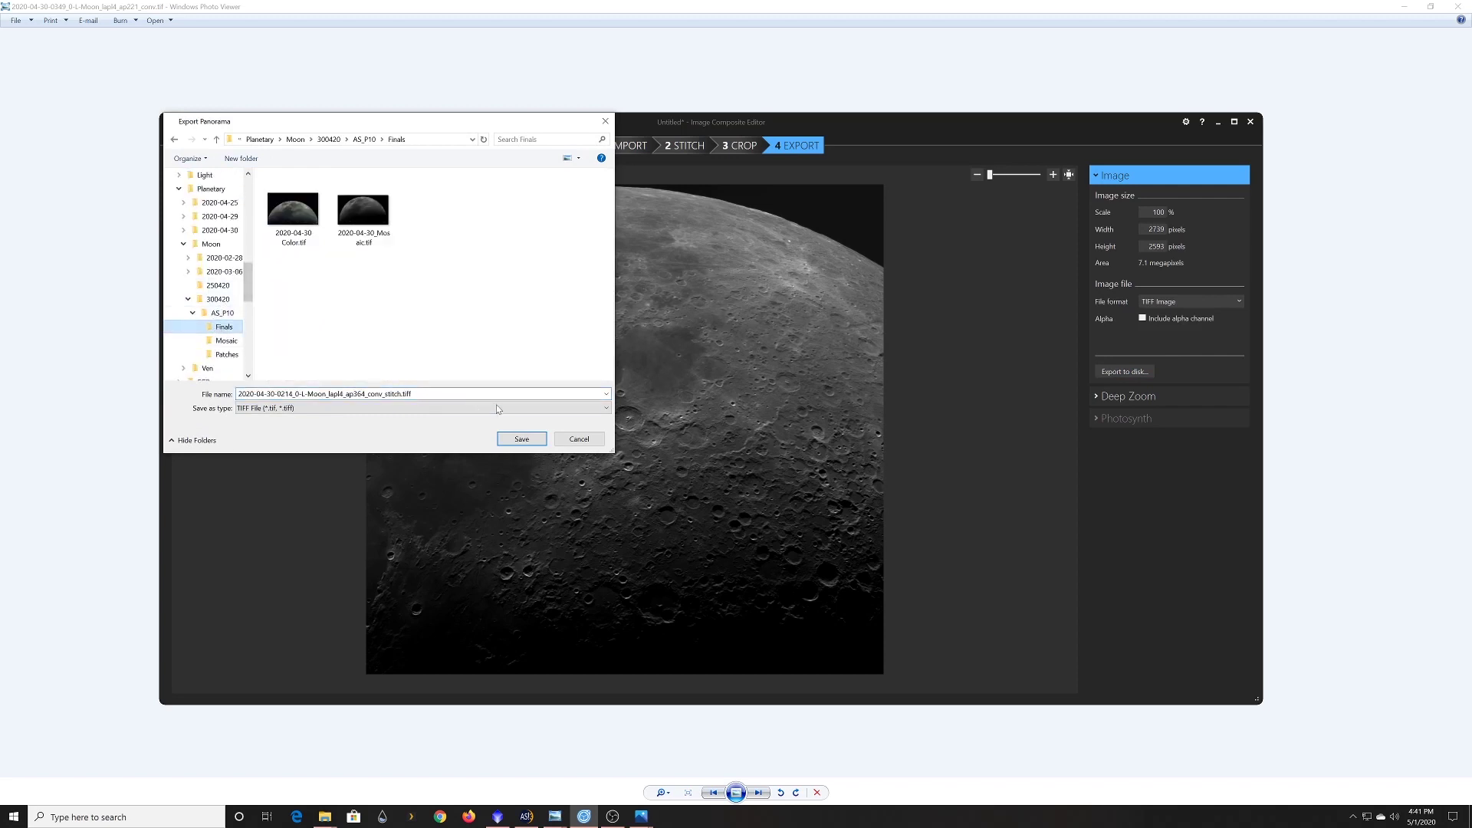
{"action": "left_click", "coordinate": [522, 439]}
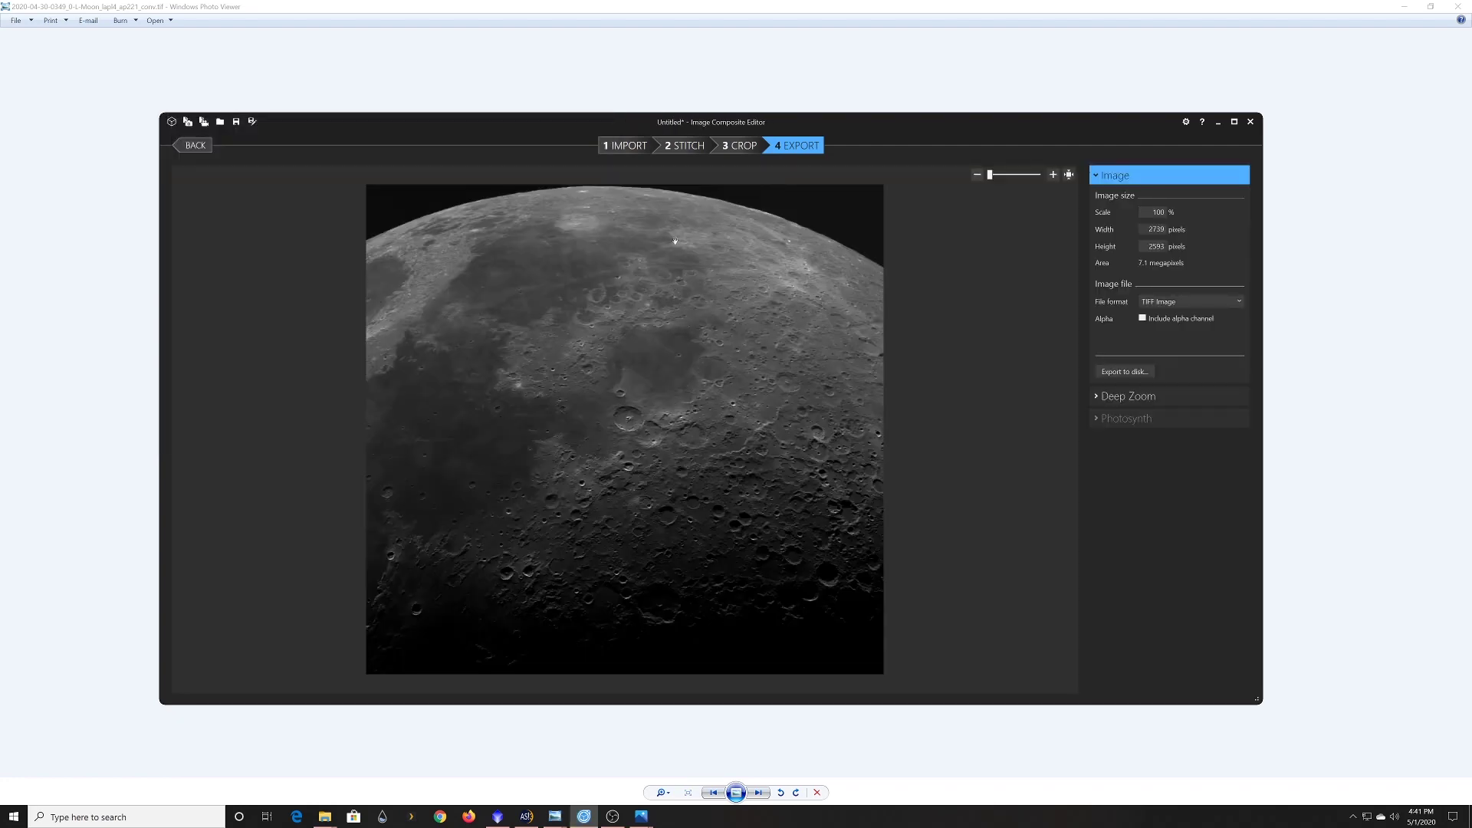
Try stitching the panorama without four of the imported Moon panels by removing them from the image list
{"action": "left_click", "coordinate": [696, 151]}
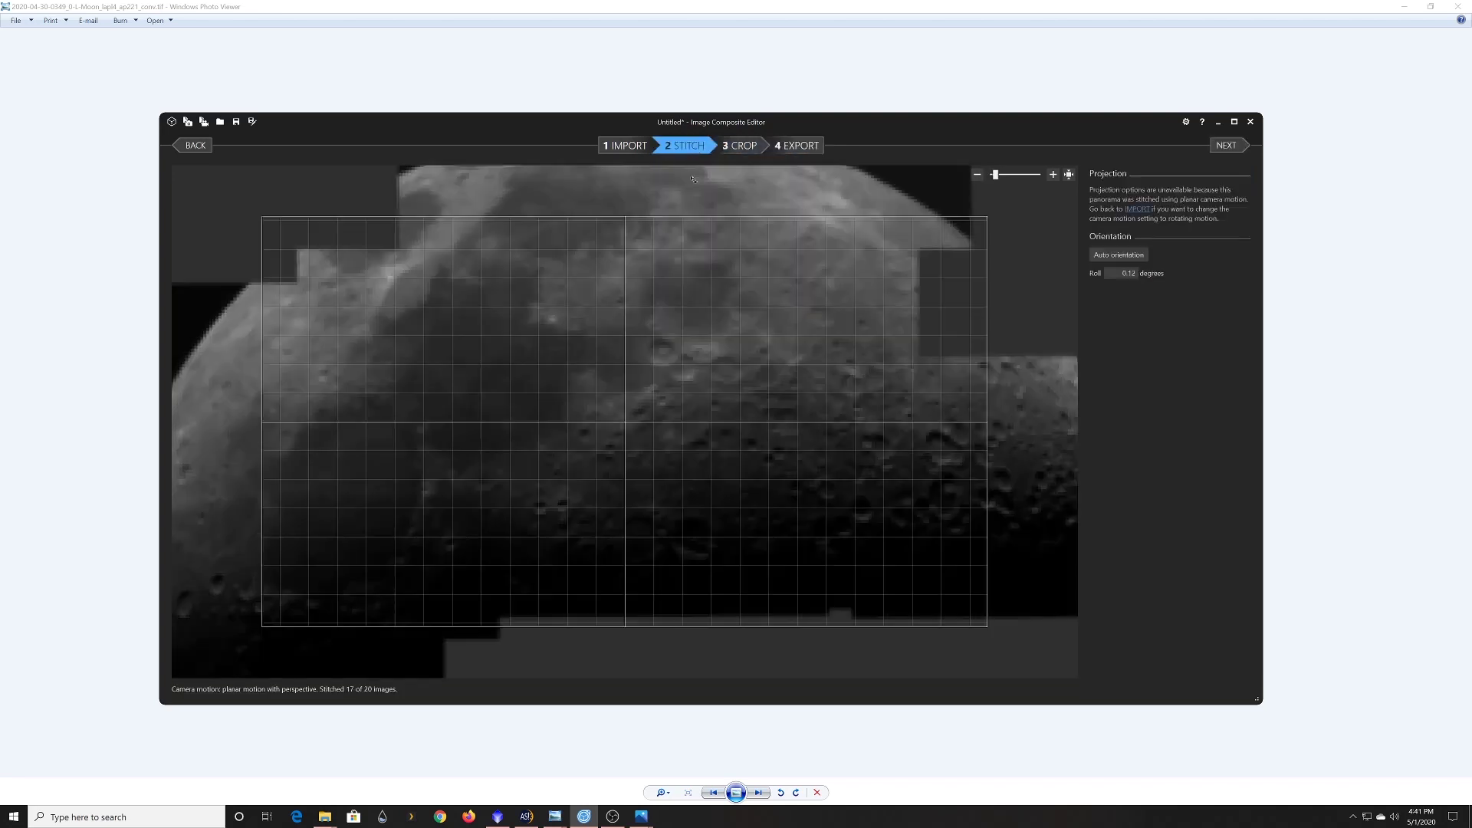
{"action": "left_click", "coordinate": [638, 151]}
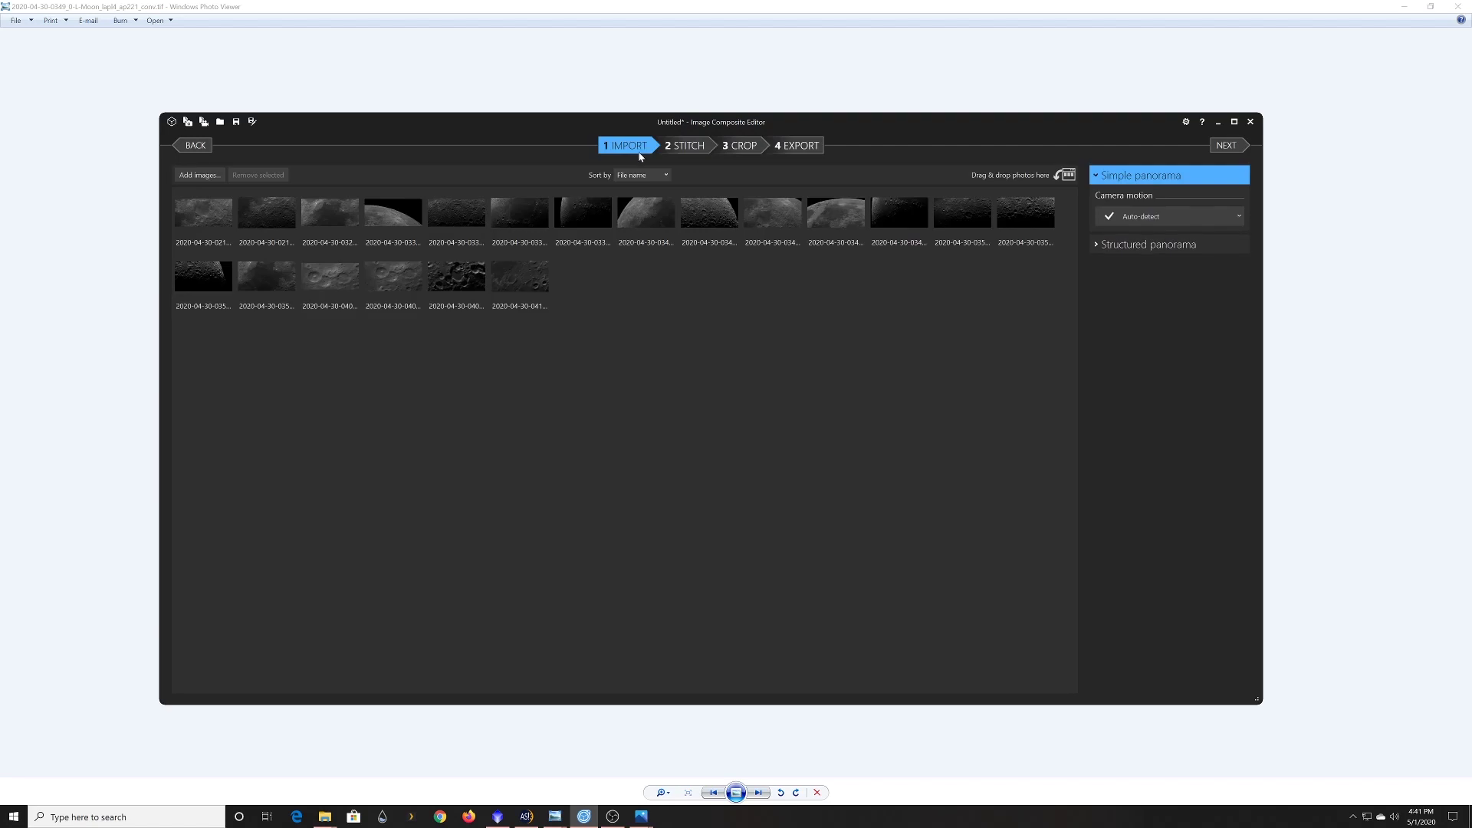
{"action": "left_click", "coordinate": [266, 282]}
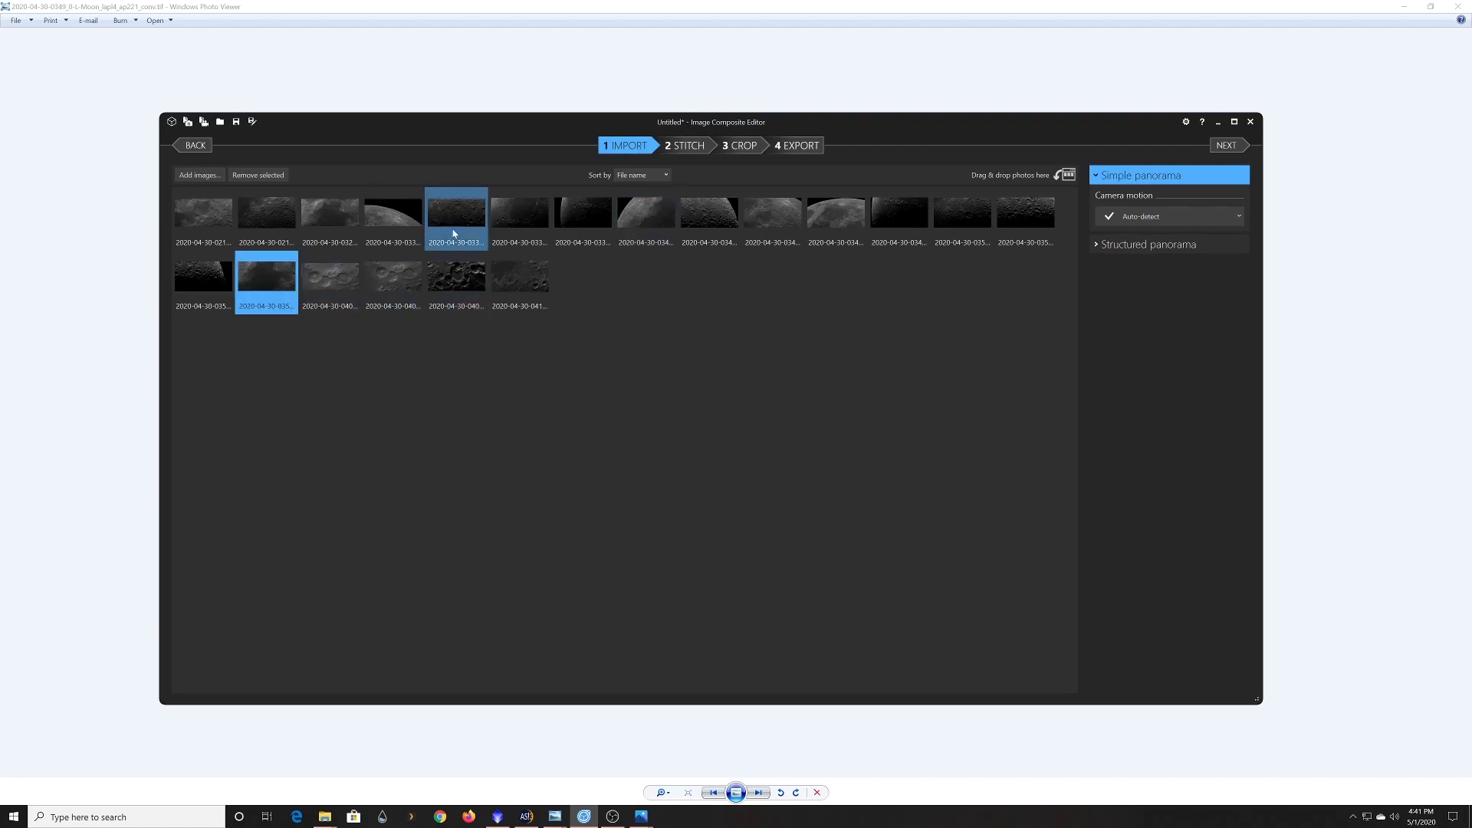
{"action": "left_click", "coordinate": [522, 224], "text": "ctrl"}
{"action": "left_click", "coordinate": [770, 232], "text": "ctrl"}
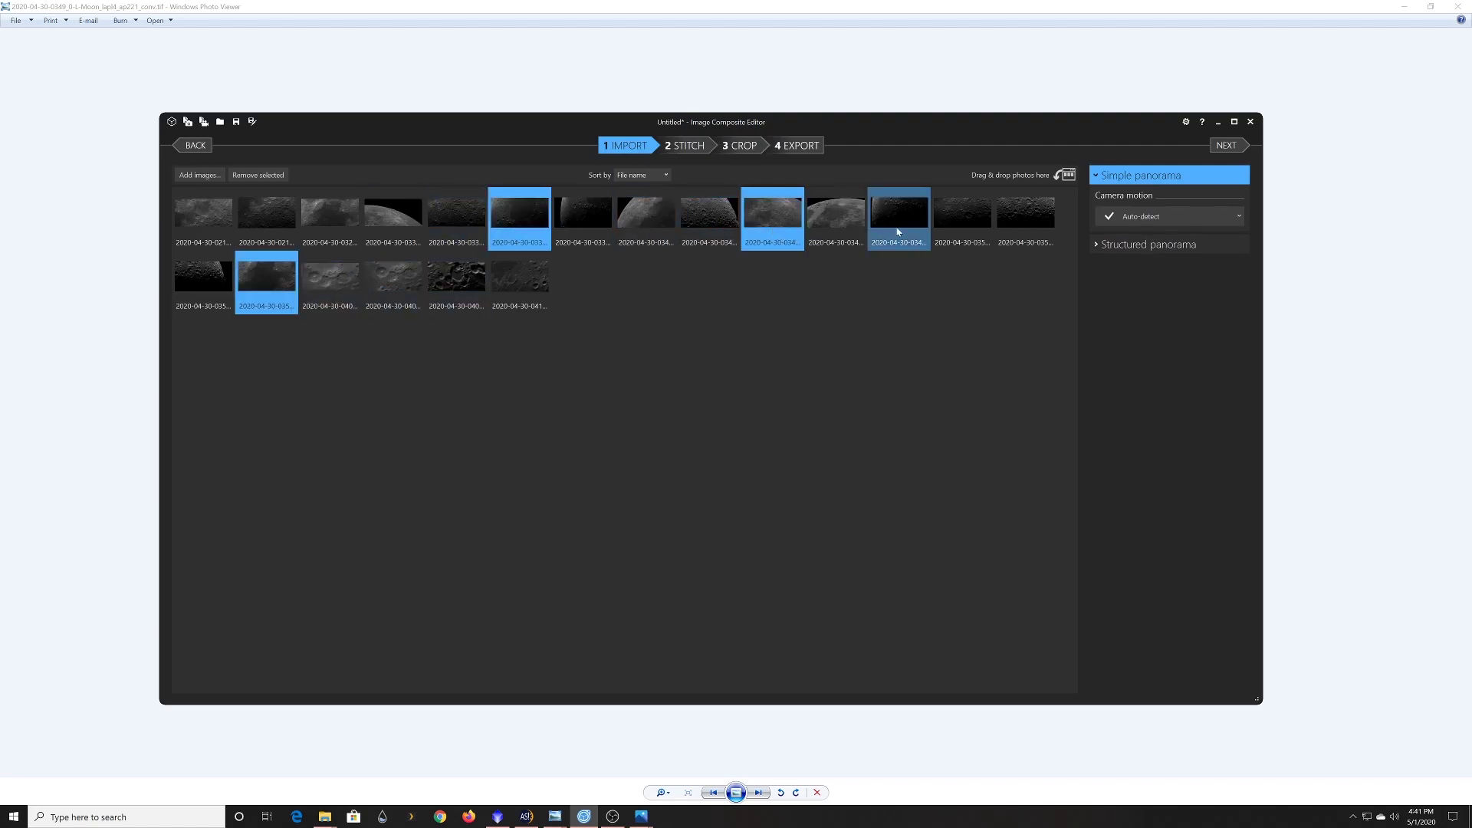
{"action": "left_click", "coordinate": [972, 223], "text": "ctrl"}
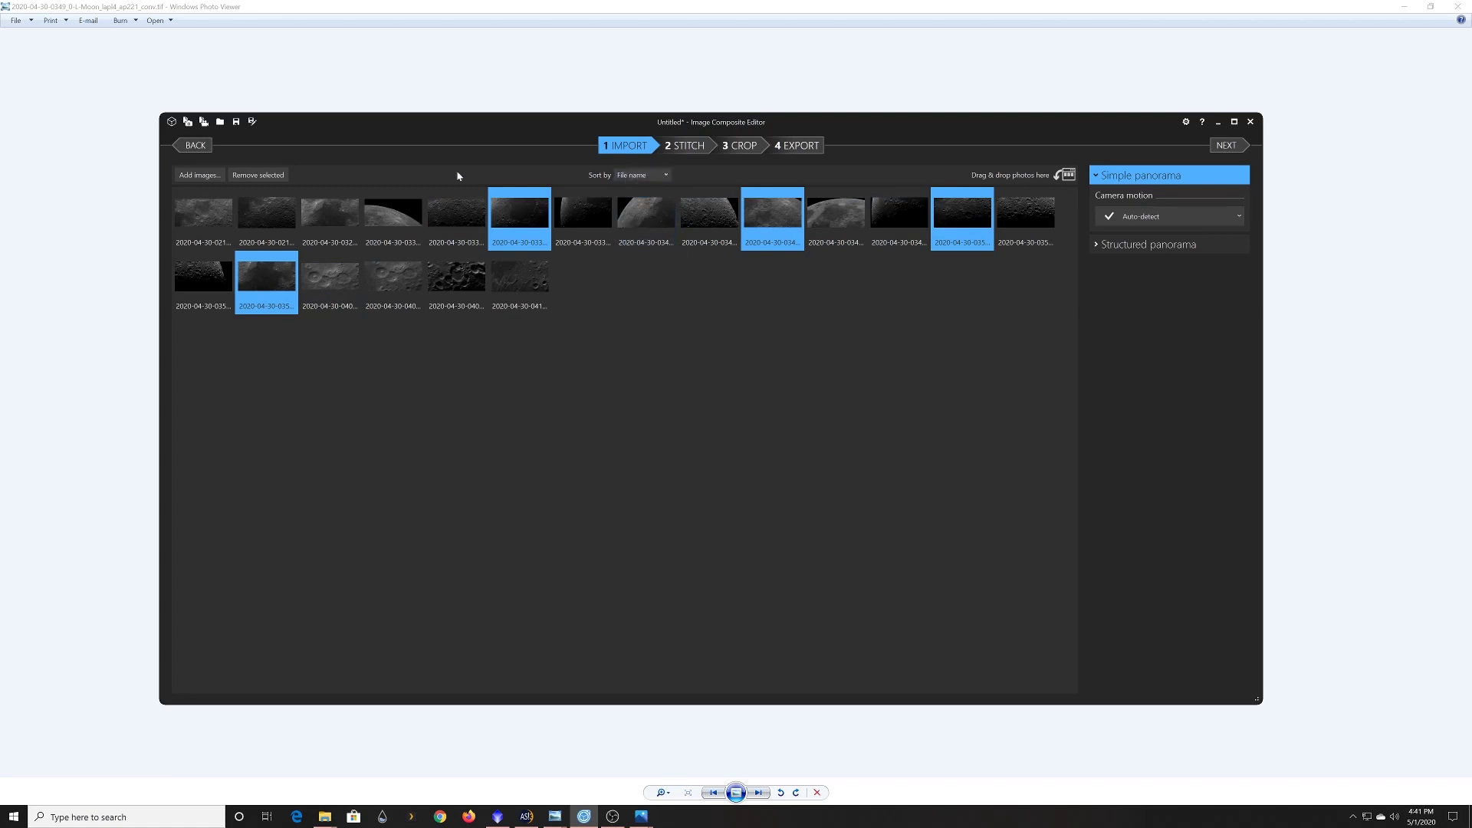
{"action": "left_click", "coordinate": [249, 176]}
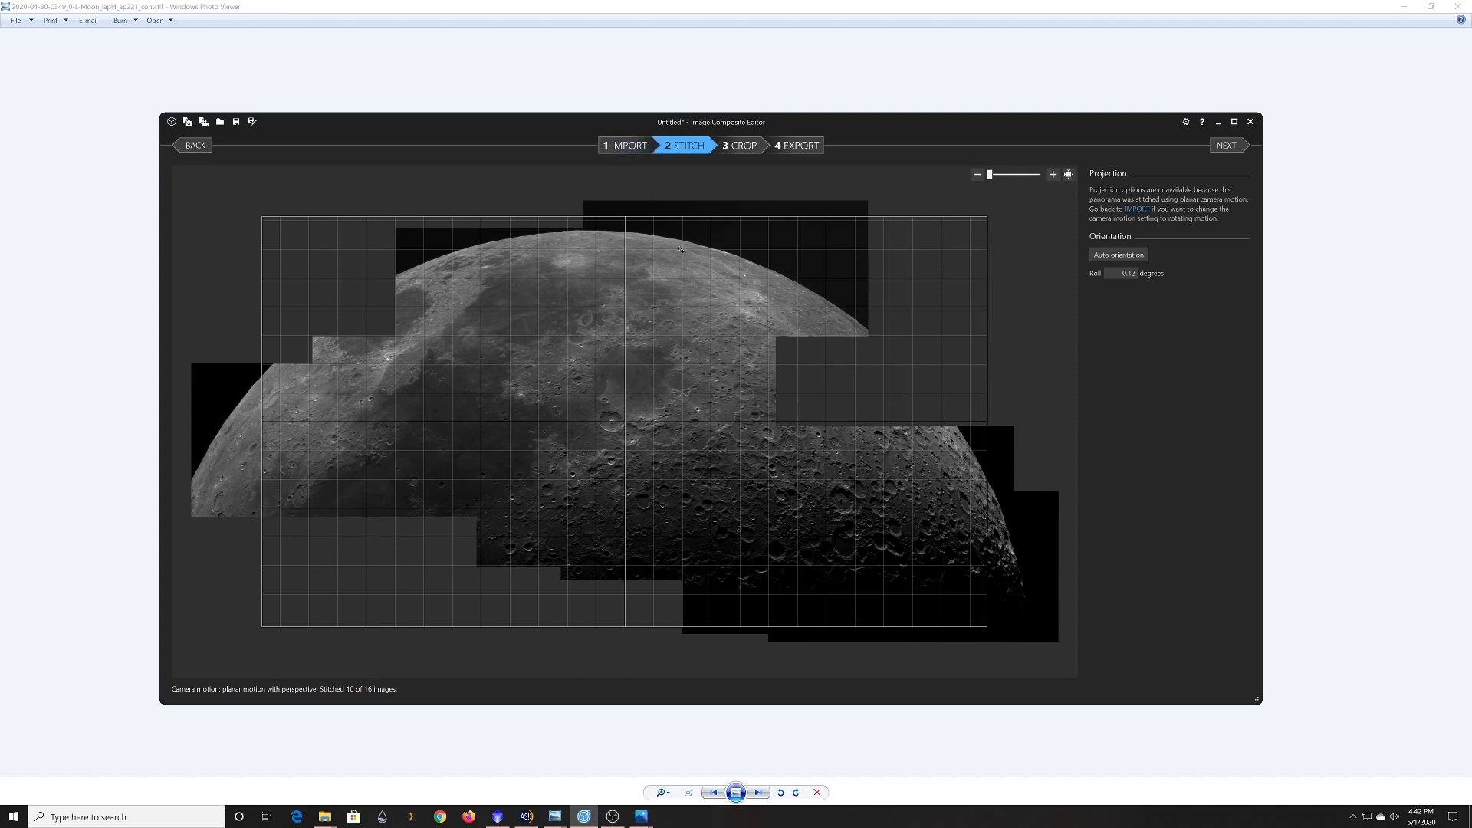
Go back to the imported images and remove all remaining panels from the panorama
{"action": "left_click", "coordinate": [636, 149]}
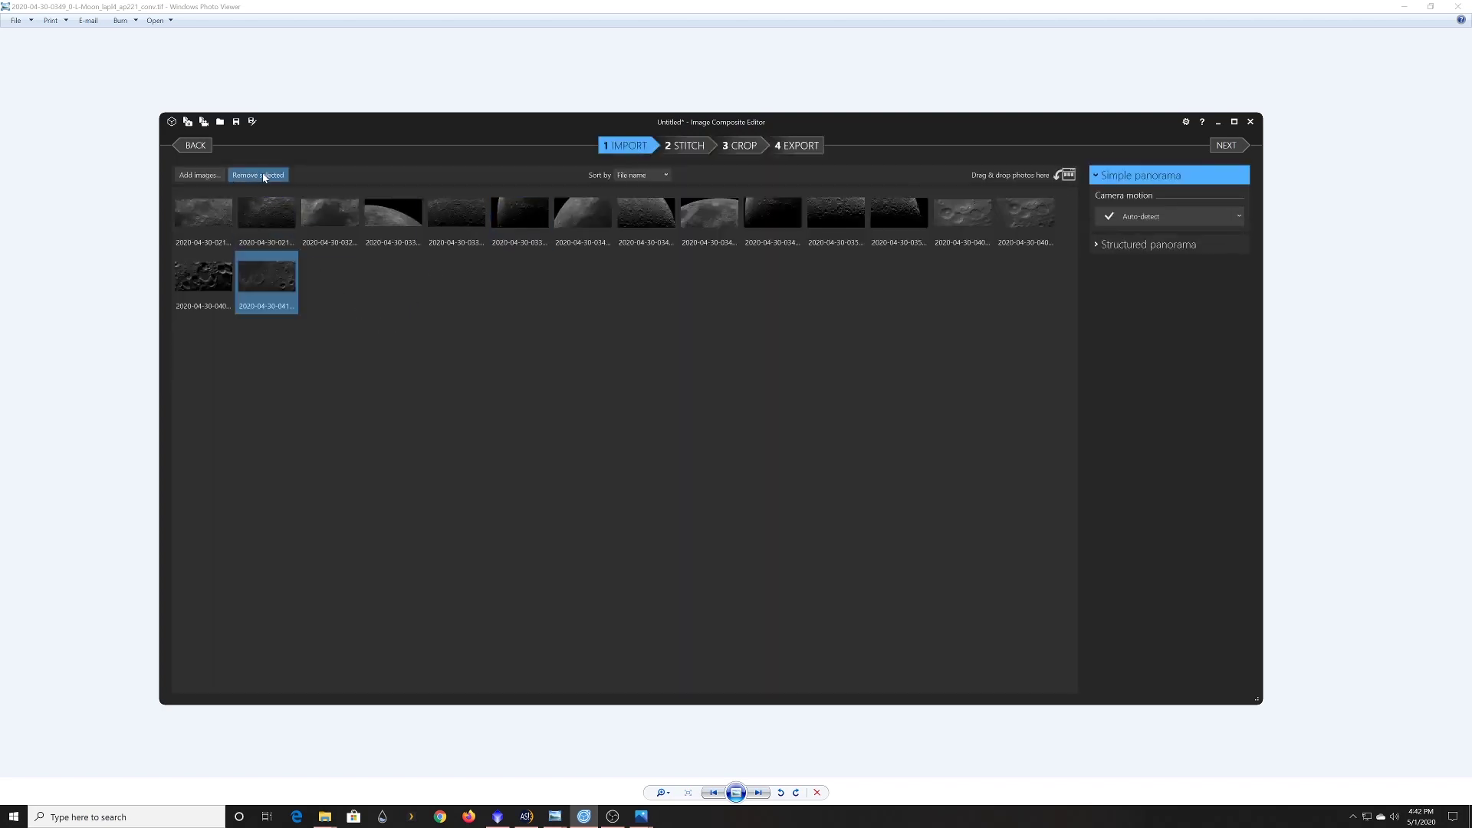
{"action": "left_click", "coordinate": [203, 219]}
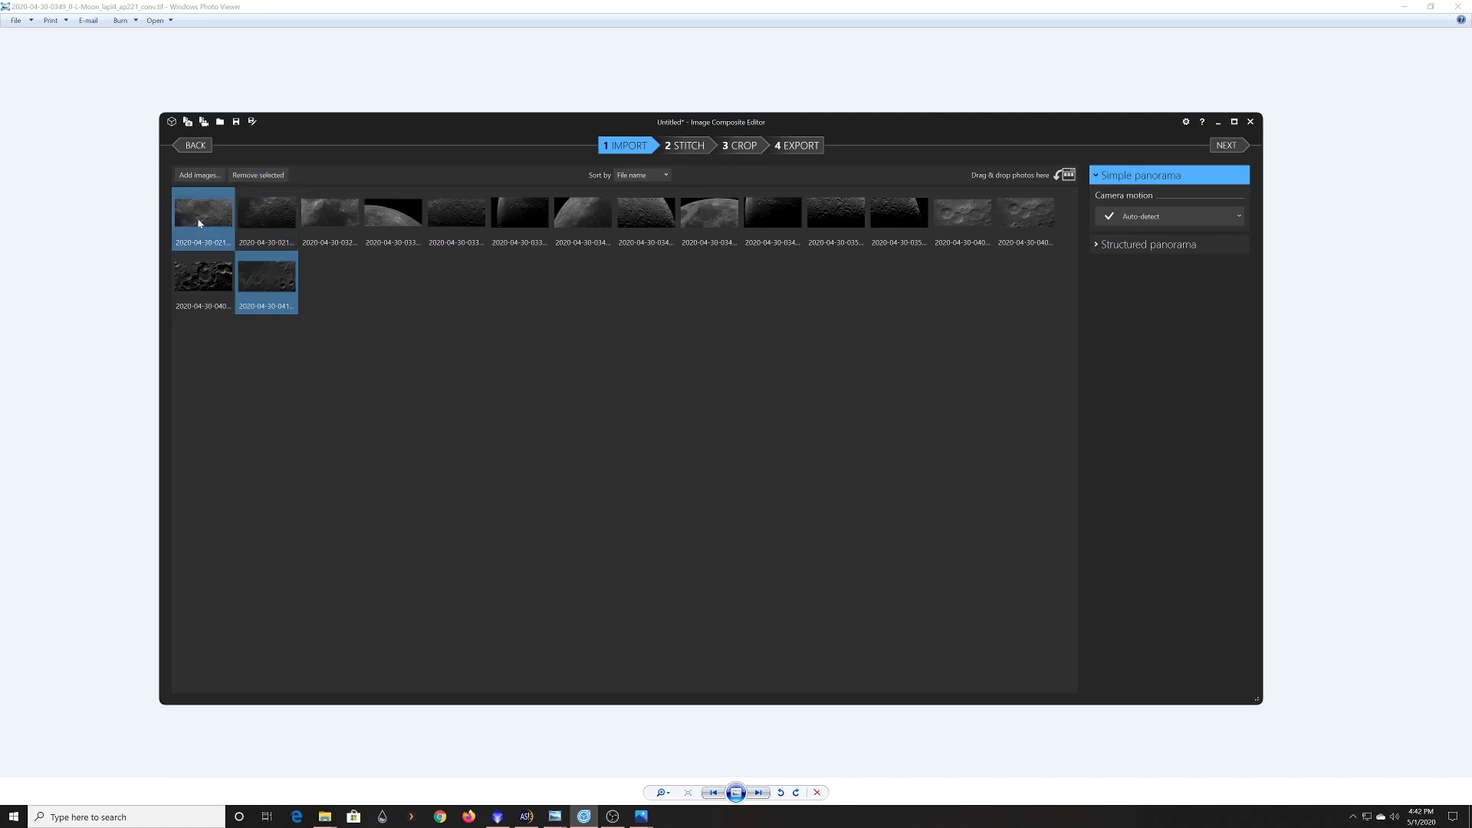
{"action": "left_click", "coordinate": [256, 297], "text": "shift"}
{"action": "left_click", "coordinate": [258, 175]}
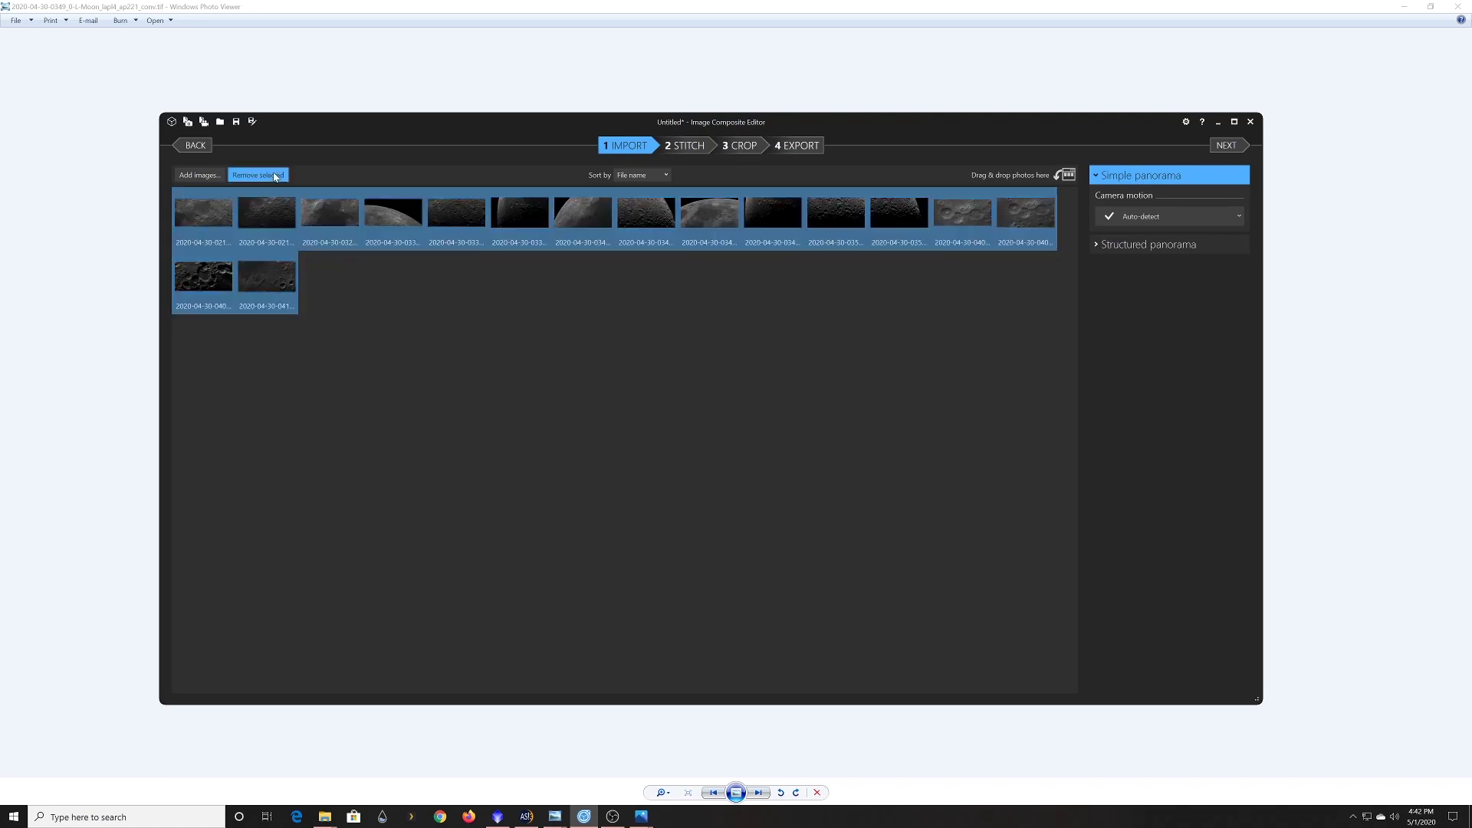
Start a new panorama from all the TIFF panels in the AS_P10 Mosaic folder
{"action": "left_click", "coordinate": [568, 167]}
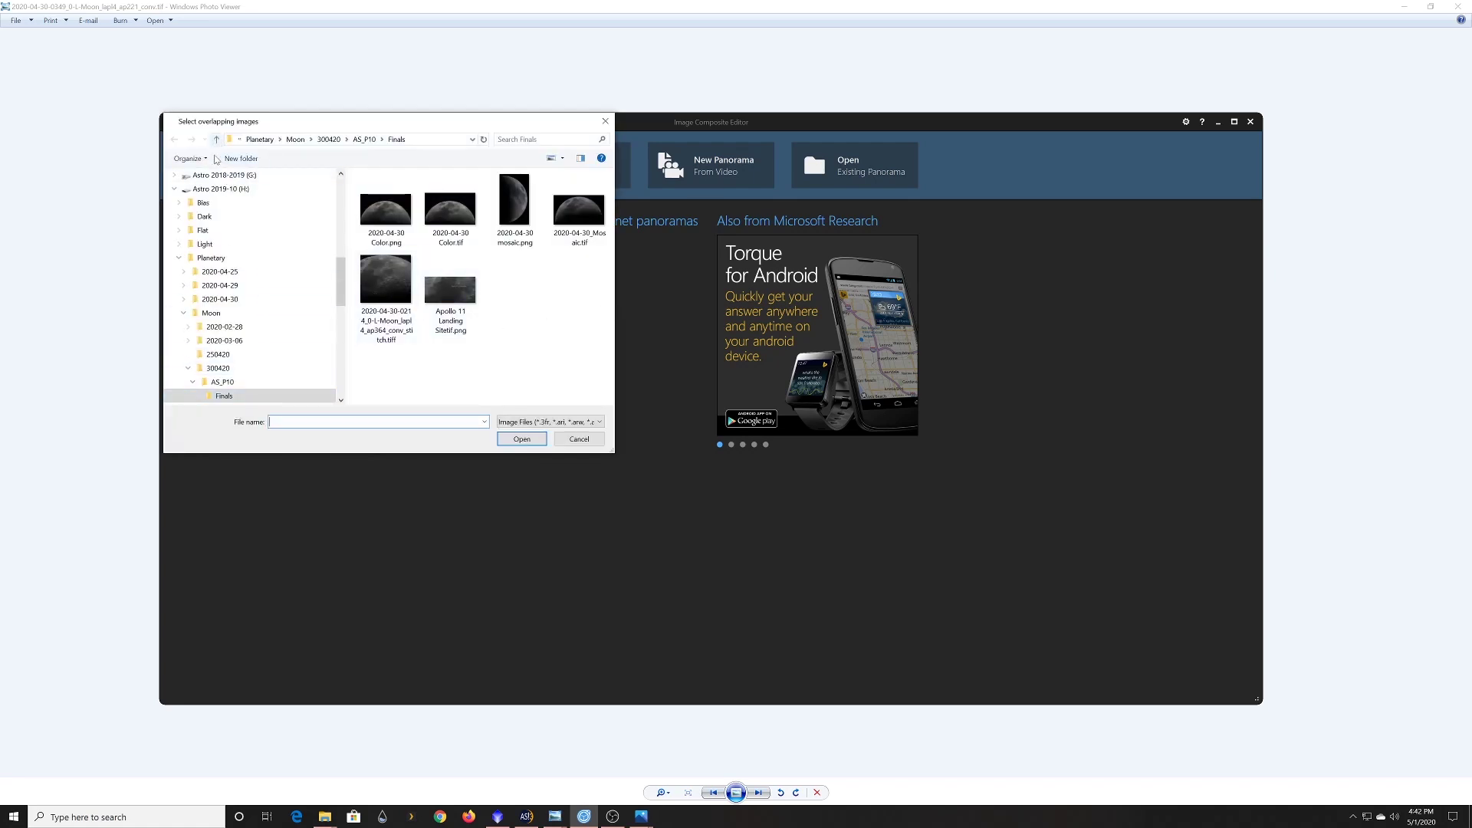
{"action": "scroll", "coordinate": [253, 323], "scroll_direction": "down", "scroll_amount": 1}
{"action": "scroll", "coordinate": [253, 323], "scroll_direction": "down", "scroll_amount": 1}
{"action": "left_click", "coordinate": [227, 369]}
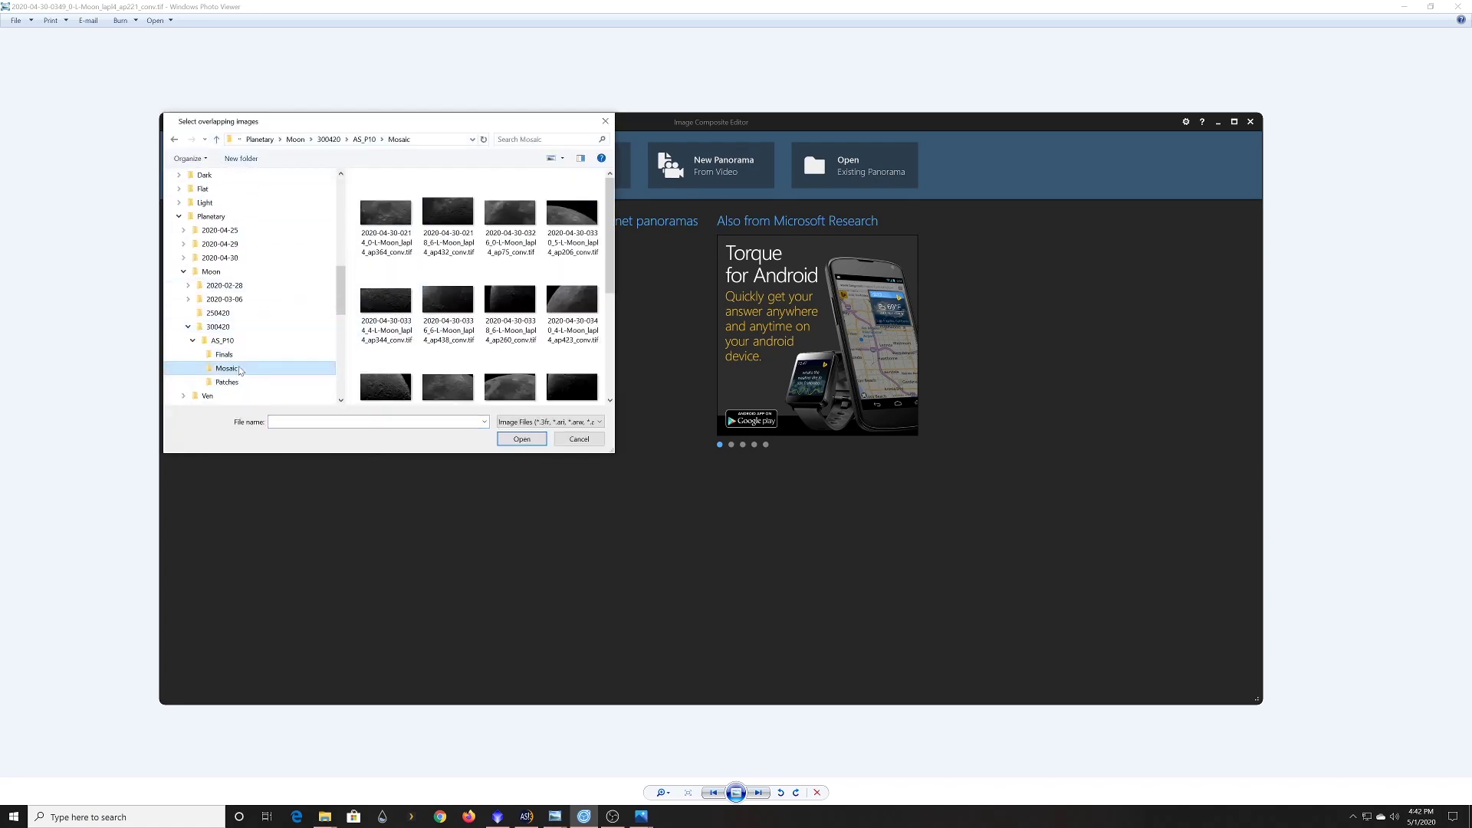
{"action": "left_click", "coordinate": [404, 230]}
{"action": "scroll", "coordinate": [536, 322], "scroll_direction": "down", "scroll_amount": 4}
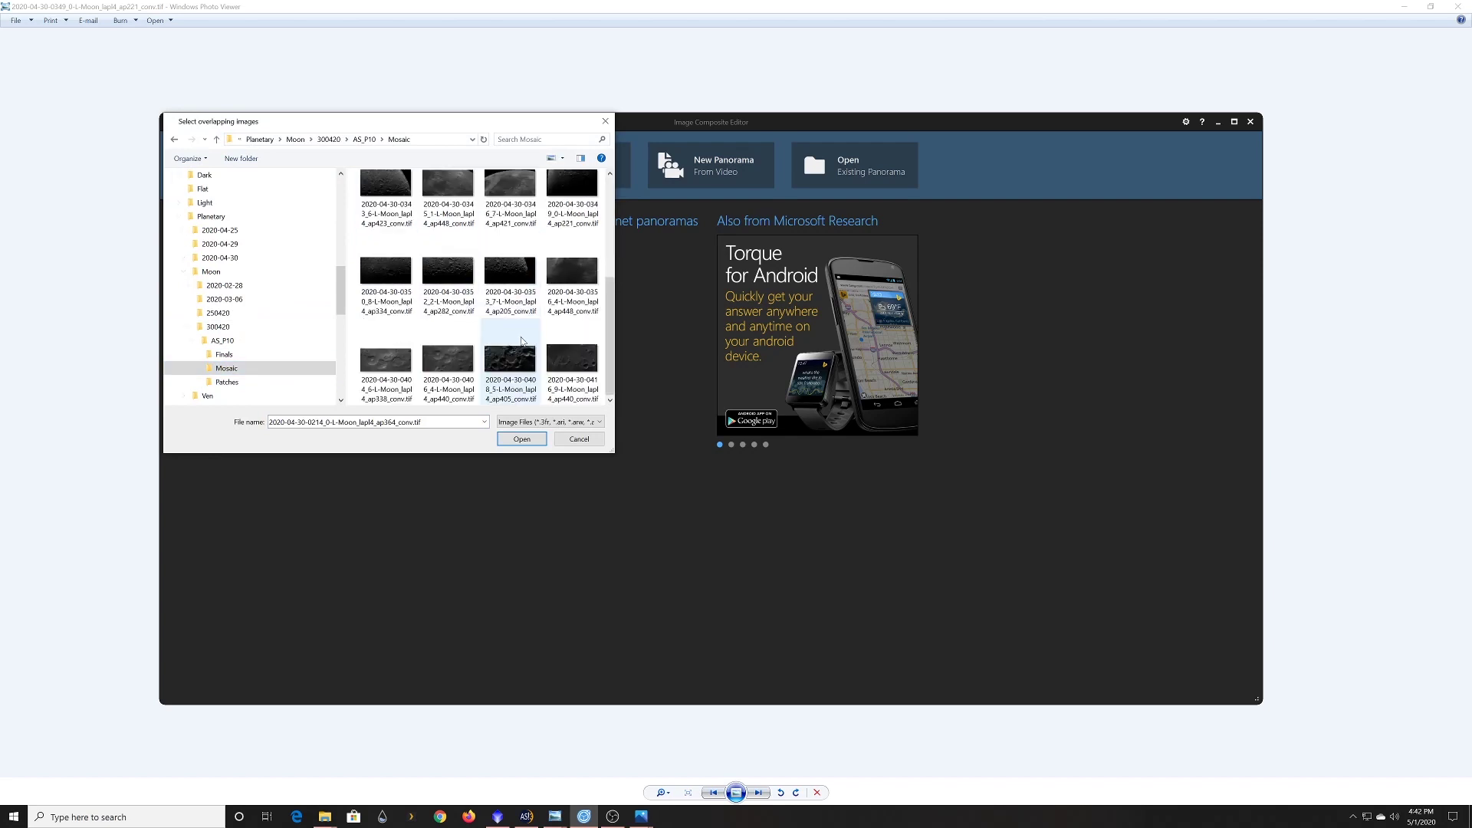
{"action": "left_click", "coordinate": [576, 369], "text": "shift"}
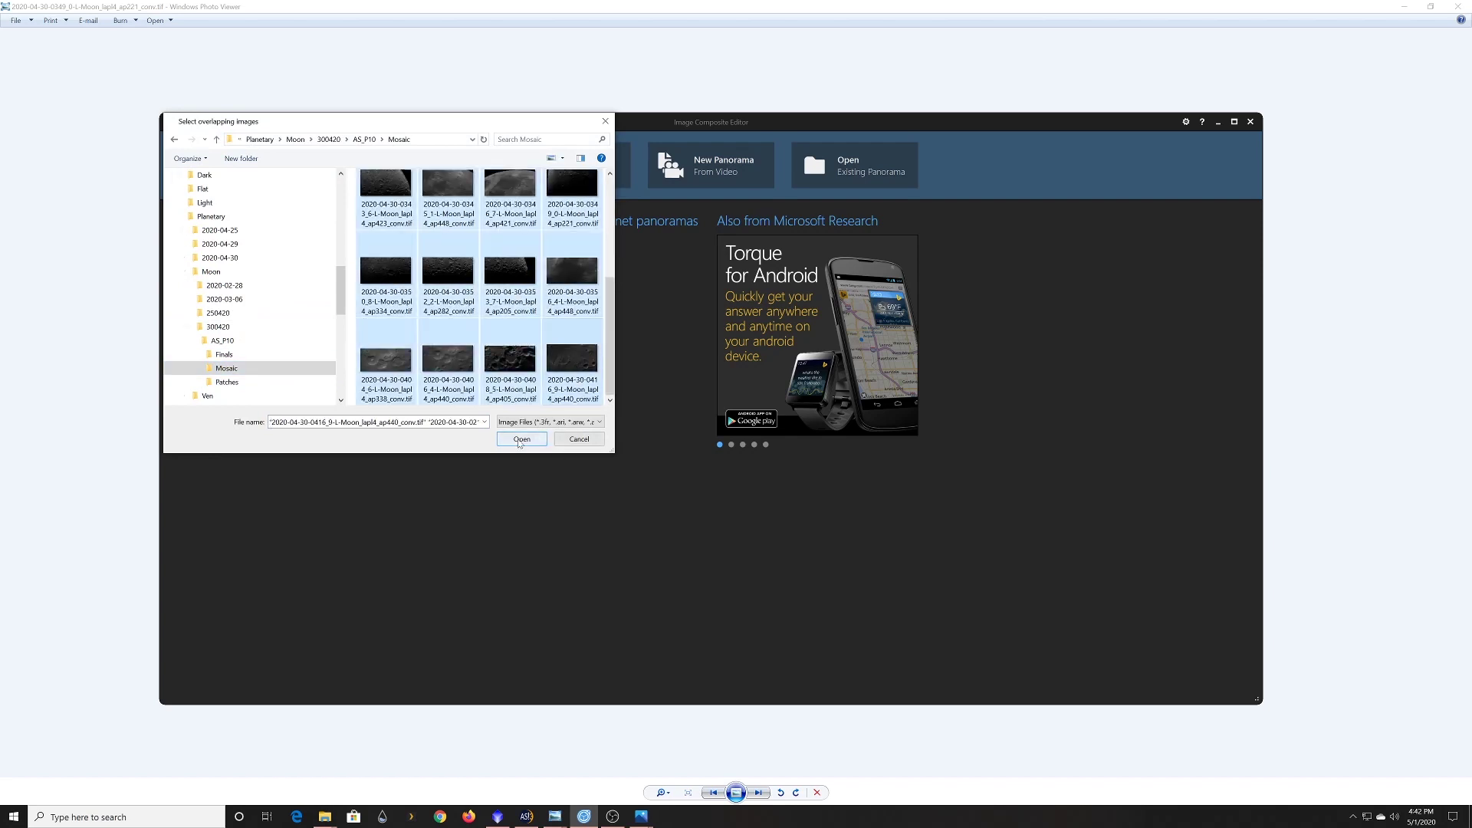
{"action": "left_click", "coordinate": [518, 440]}
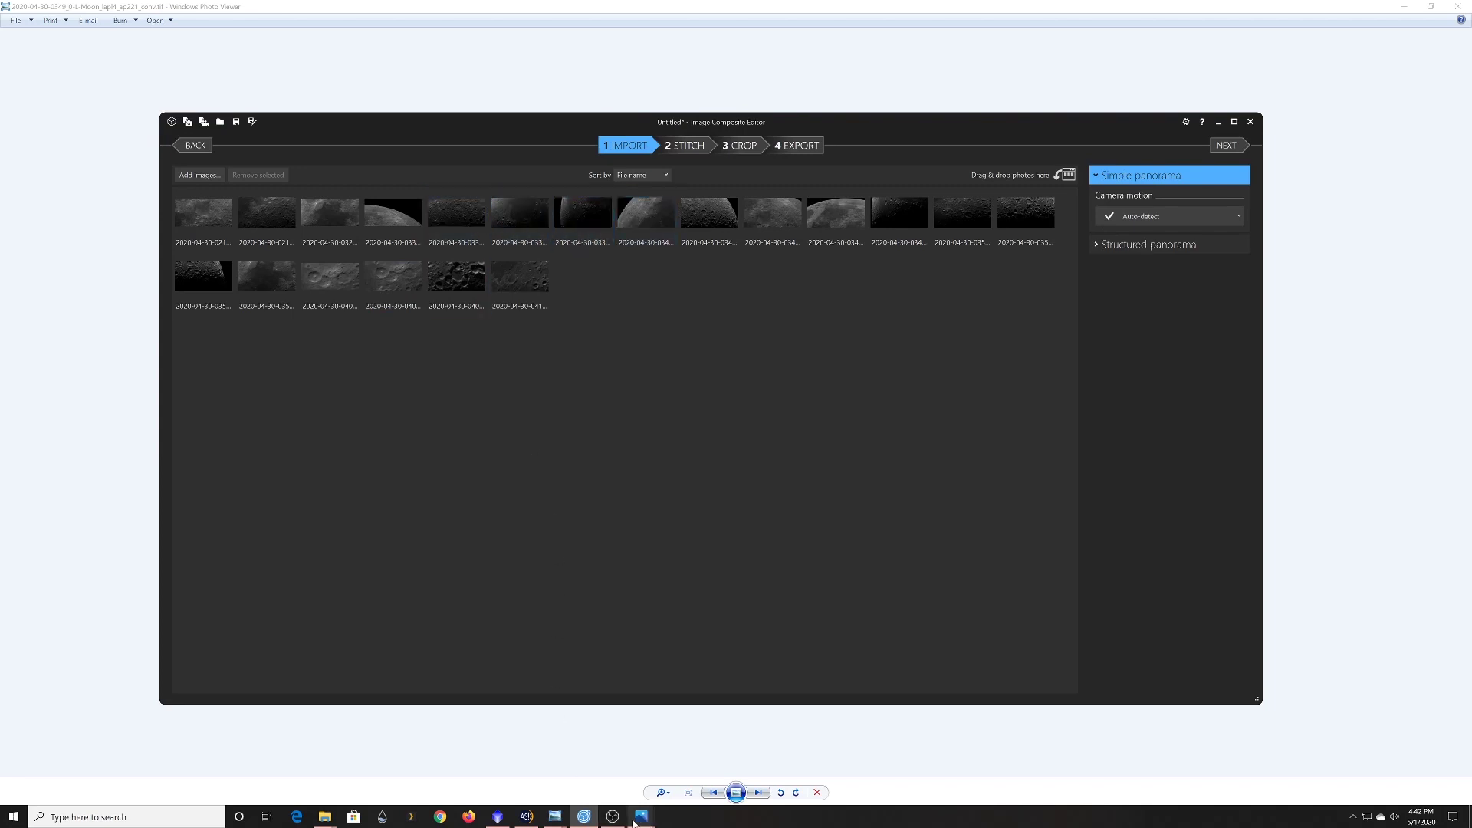
View 2020-04-30 Color.png in Photos and examine Untitled-1.tif to Untitled-4.tif in the Patches folder in File Explorer
{"action": "mouse_move", "coordinate": [635, 822]}
{"action": "left_click", "coordinate": [767, 767]}
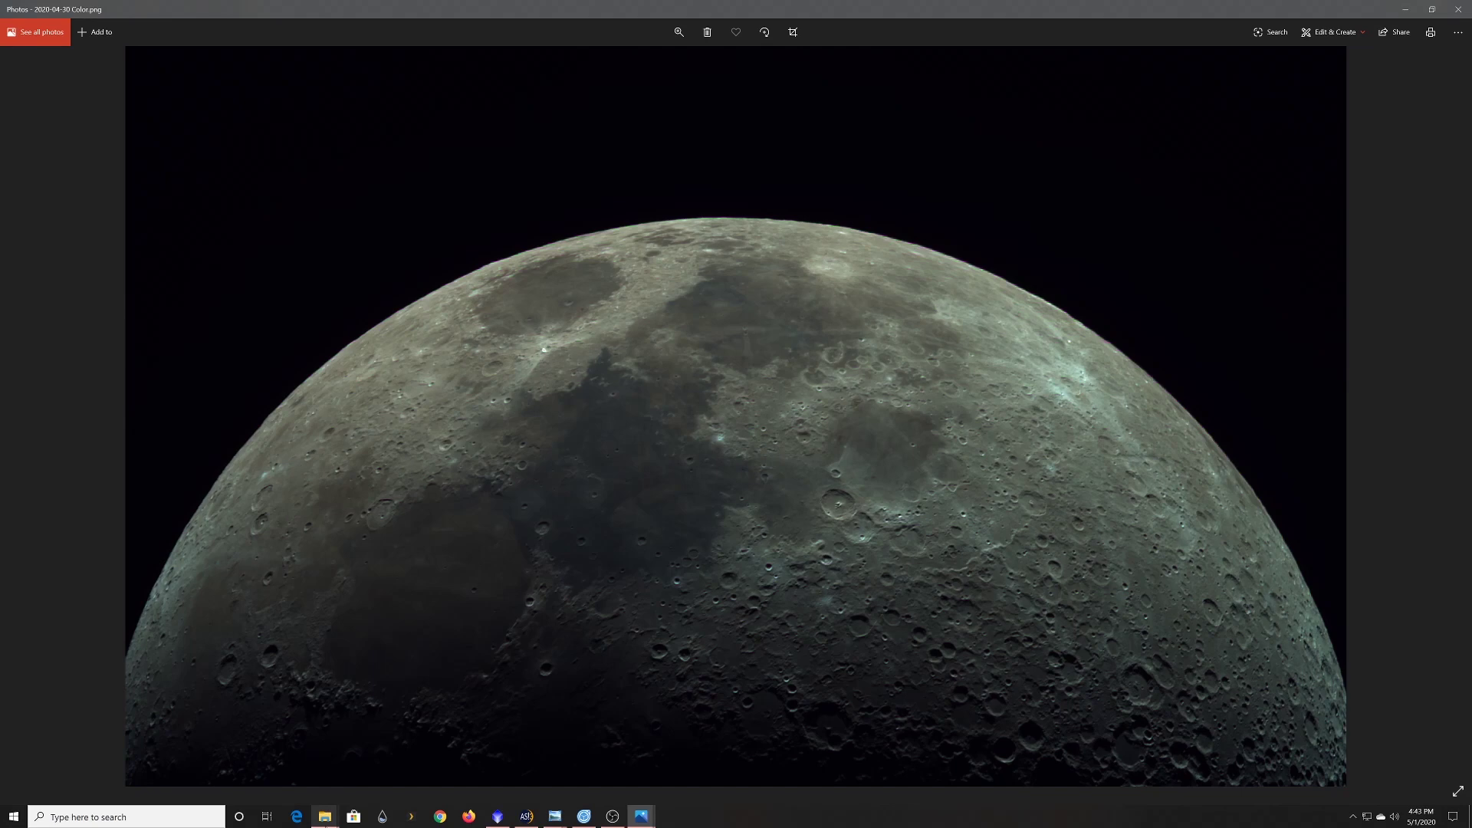
{"action": "mouse_move", "coordinate": [325, 816]}
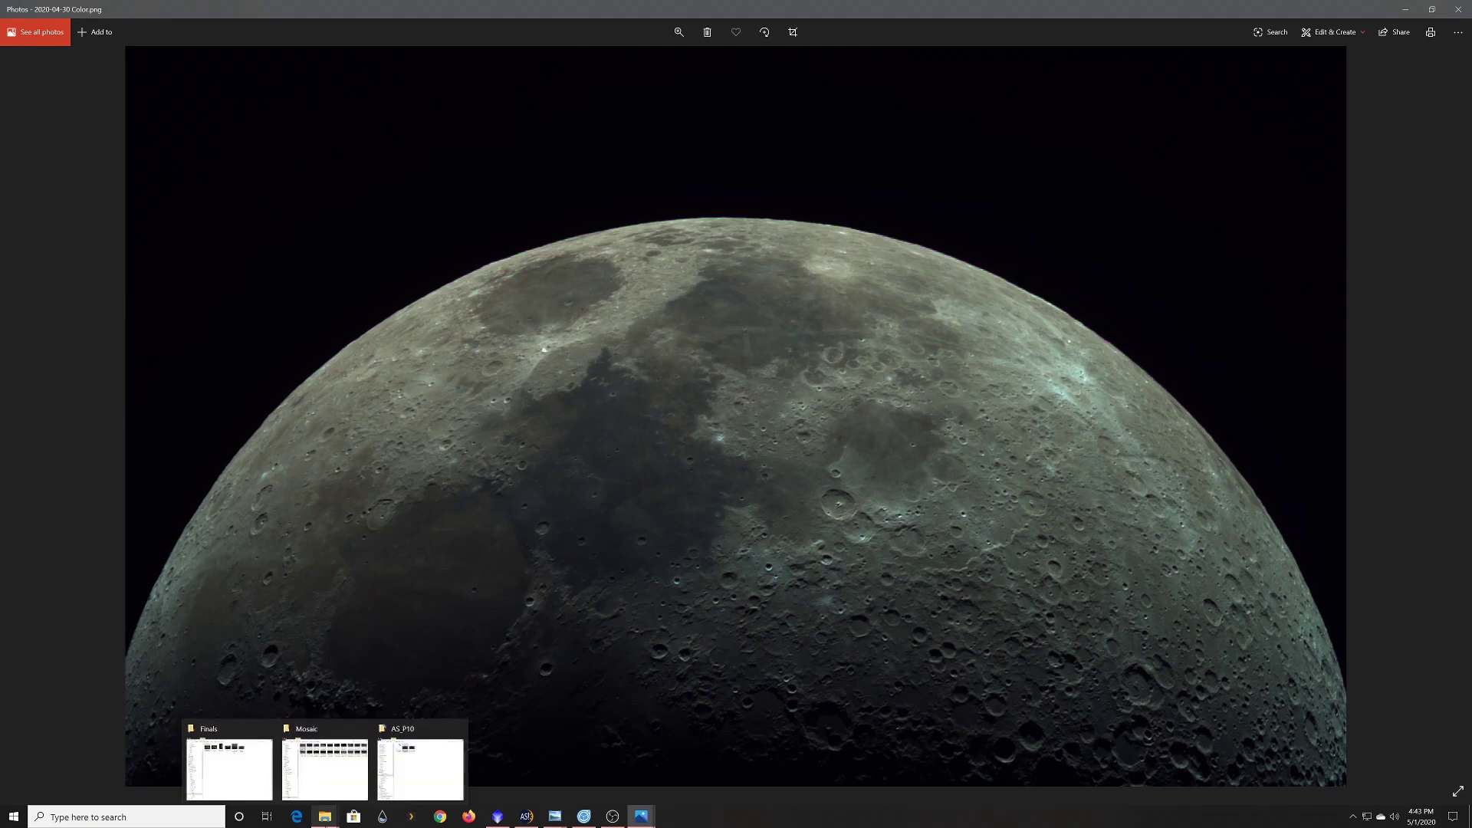
{"action": "left_click", "coordinate": [243, 769]}
{"action": "left_click", "coordinate": [453, 767]}
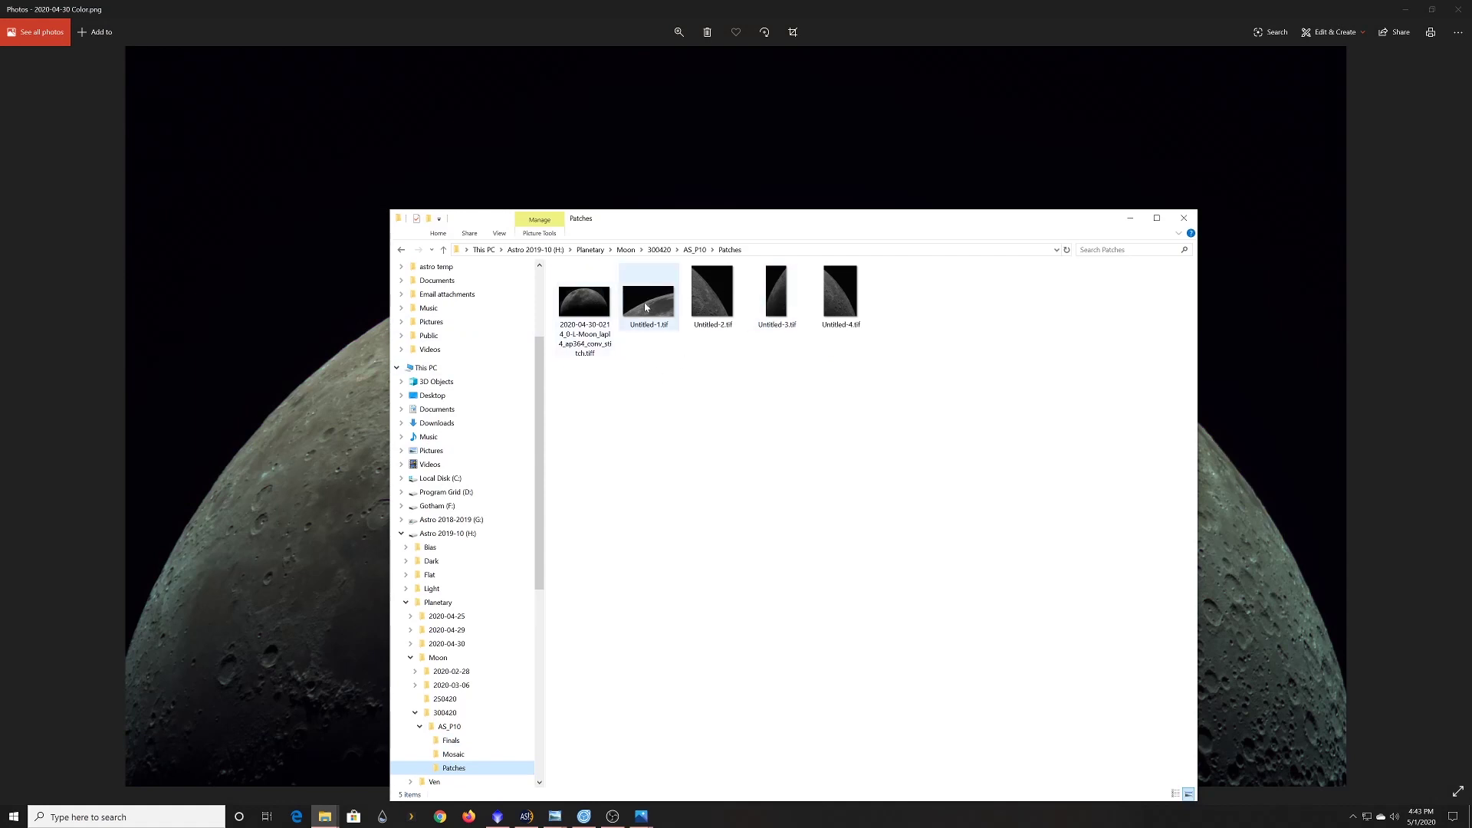
{"action": "left_click_drag", "start_coordinate": [657, 358], "coordinate": [873, 273]}
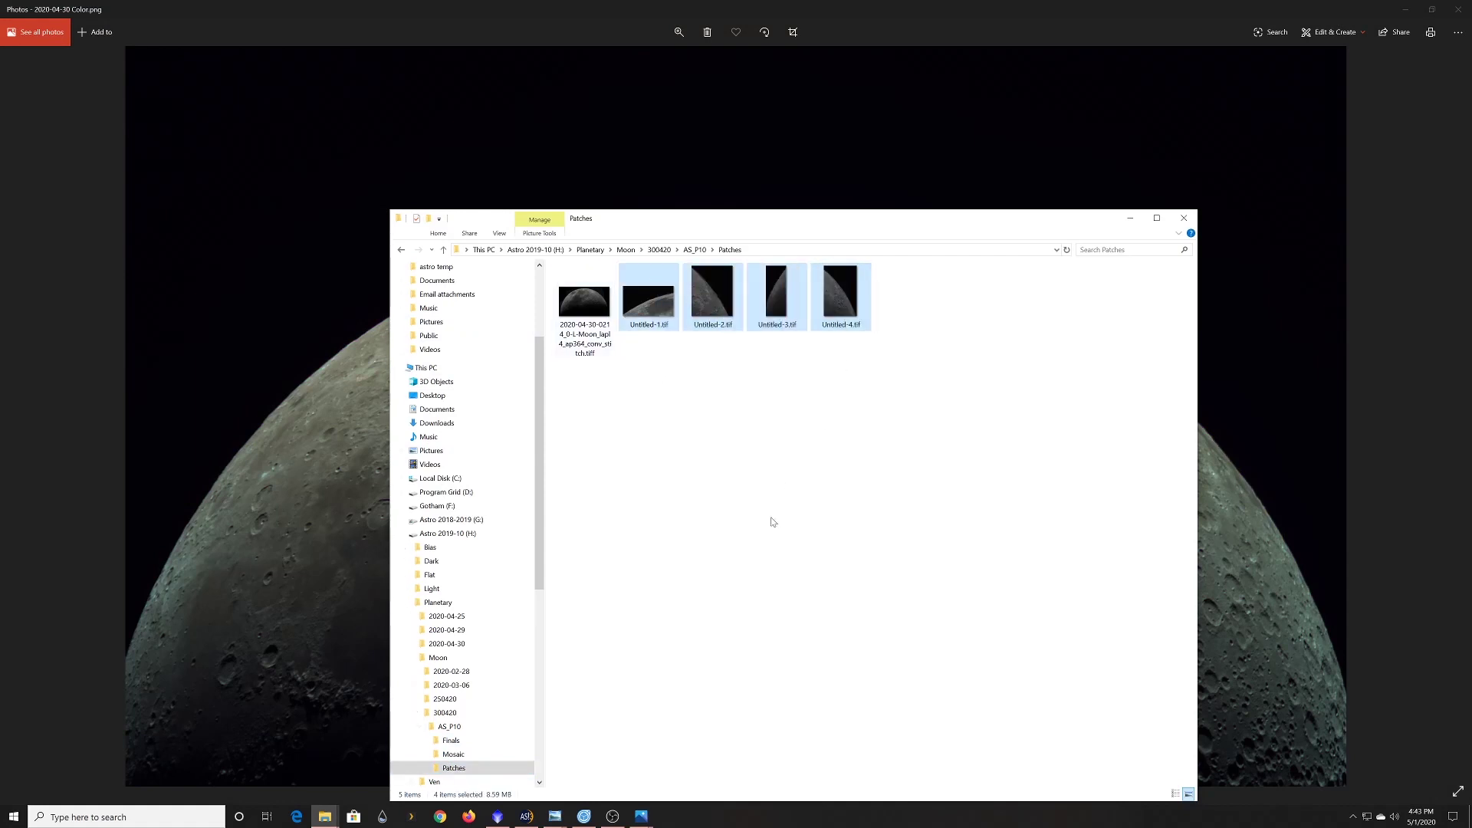
Switch to Image Composite Editor and add Untitled-1.tif to Untitled-4.tif from the Patches folder to the imported panels
{"action": "left_click", "coordinate": [583, 816]}
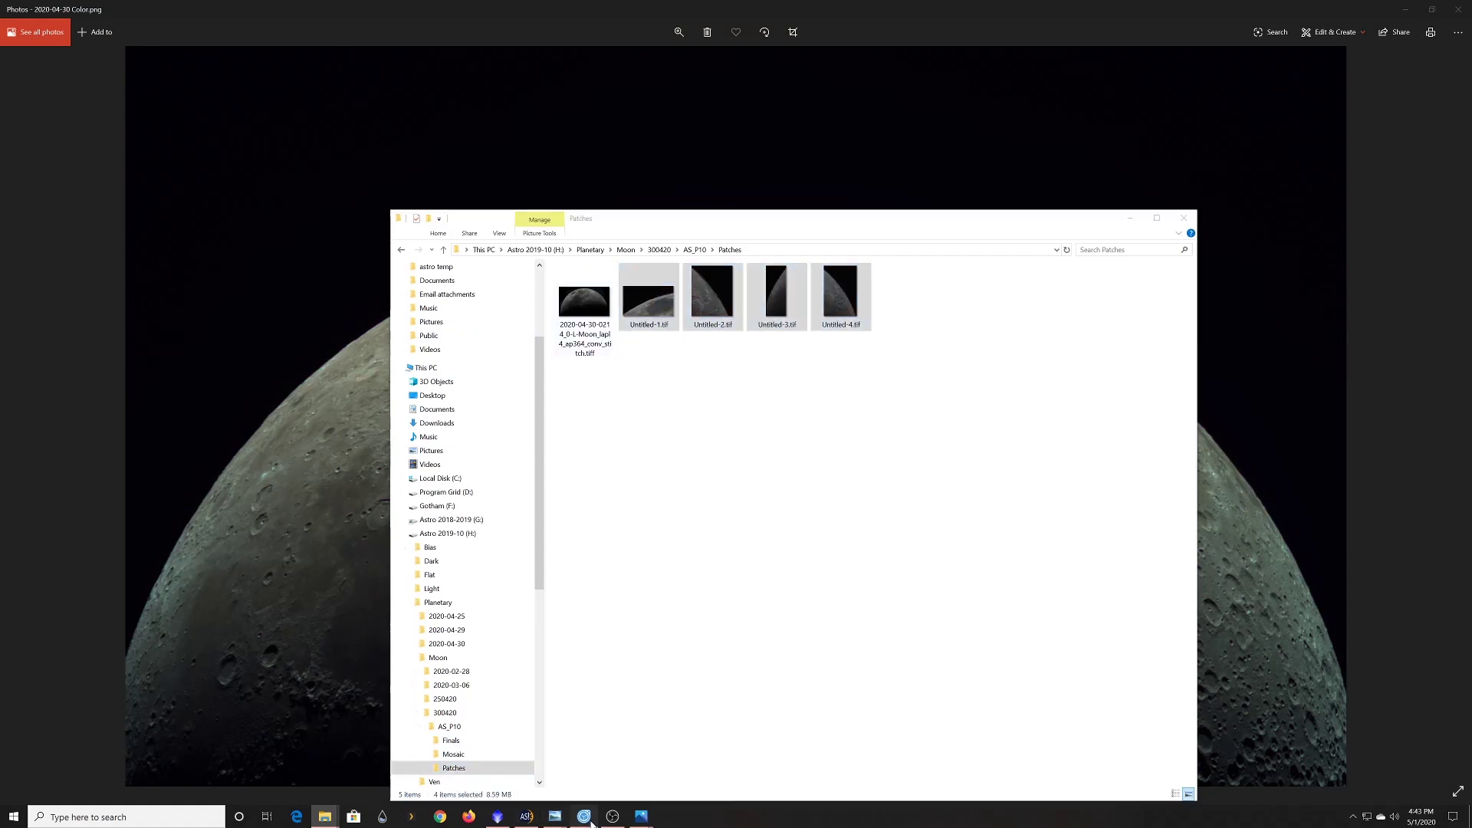
{"action": "left_click", "coordinate": [199, 174]}
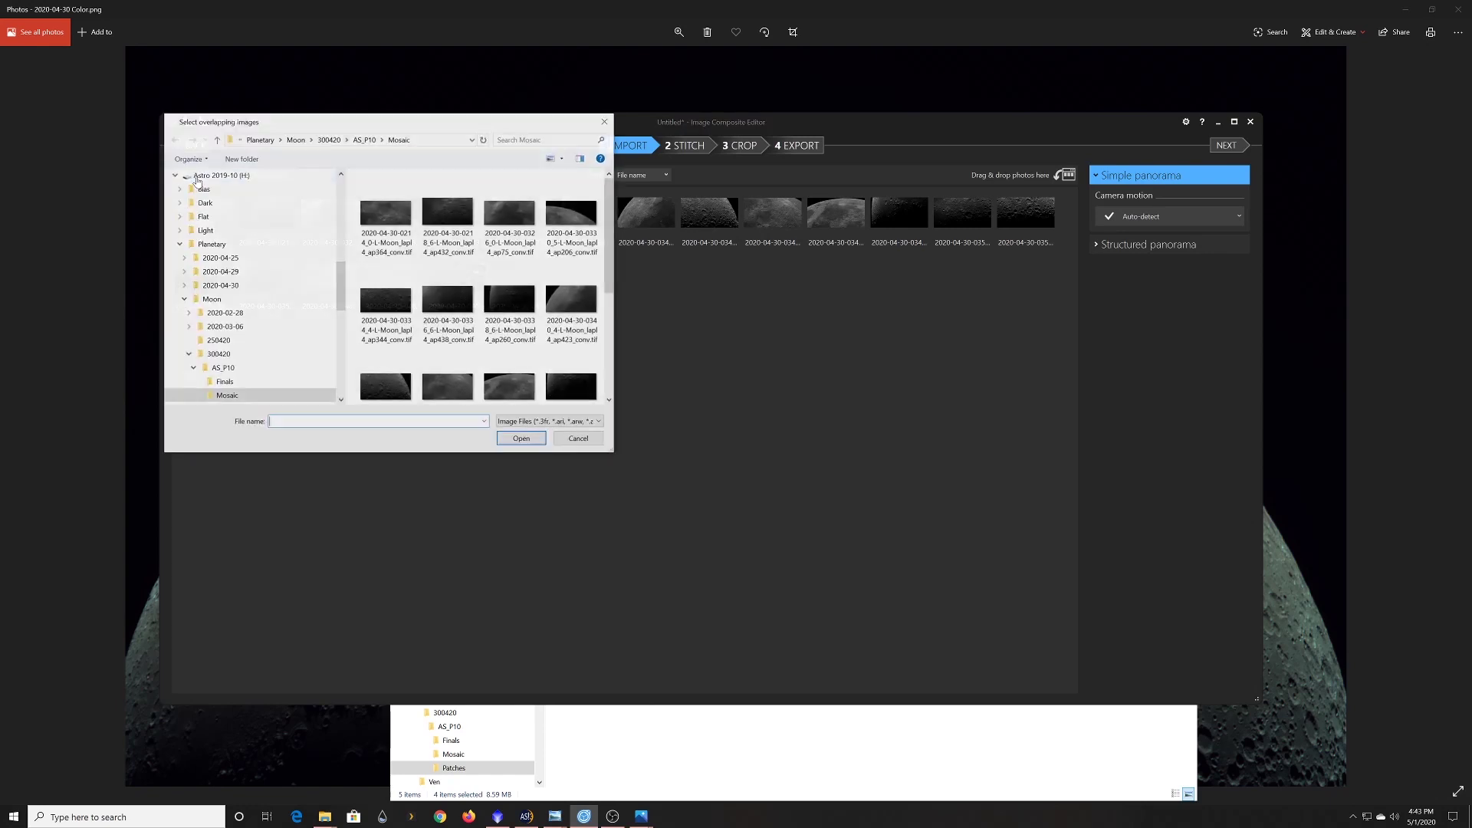
{"action": "scroll", "coordinate": [226, 377], "scroll_direction": "down", "scroll_amount": 1}
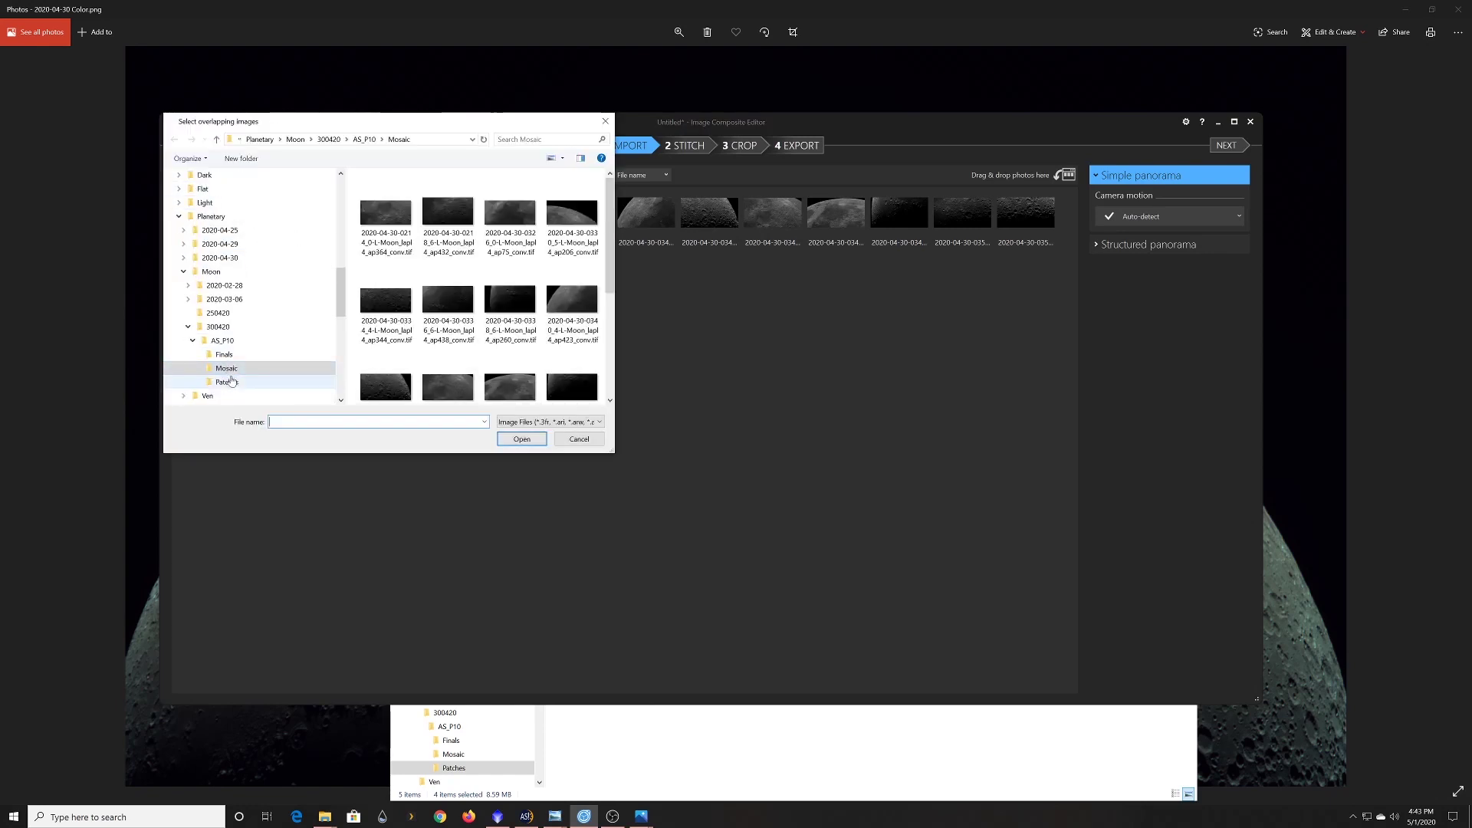
{"action": "left_click", "coordinate": [237, 382]}
{"action": "left_click", "coordinate": [385, 306]}
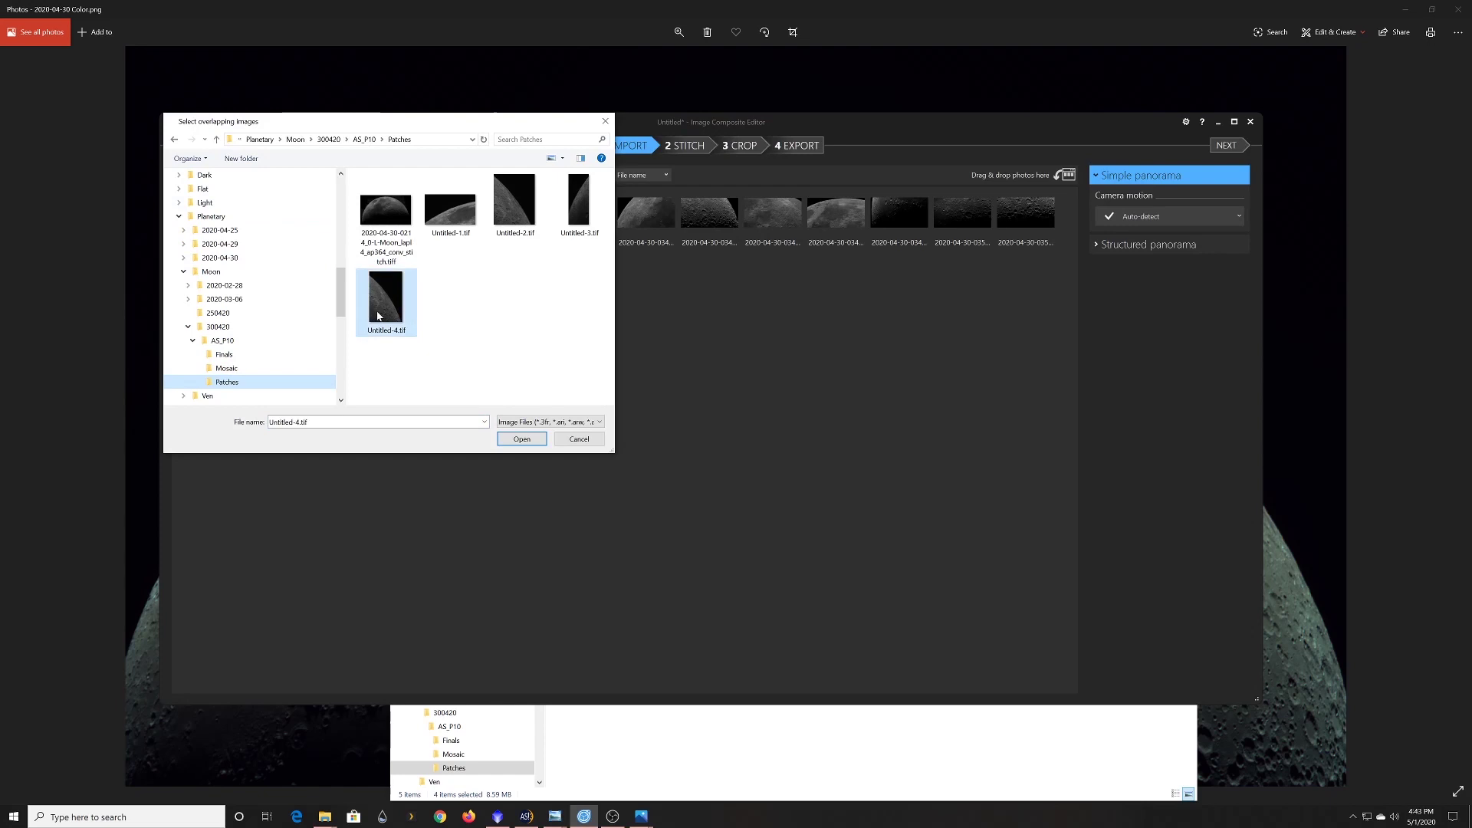
{"action": "left_click", "coordinate": [452, 214], "text": "ctrl"}
{"action": "left_click", "coordinate": [513, 211], "text": "ctrl"}
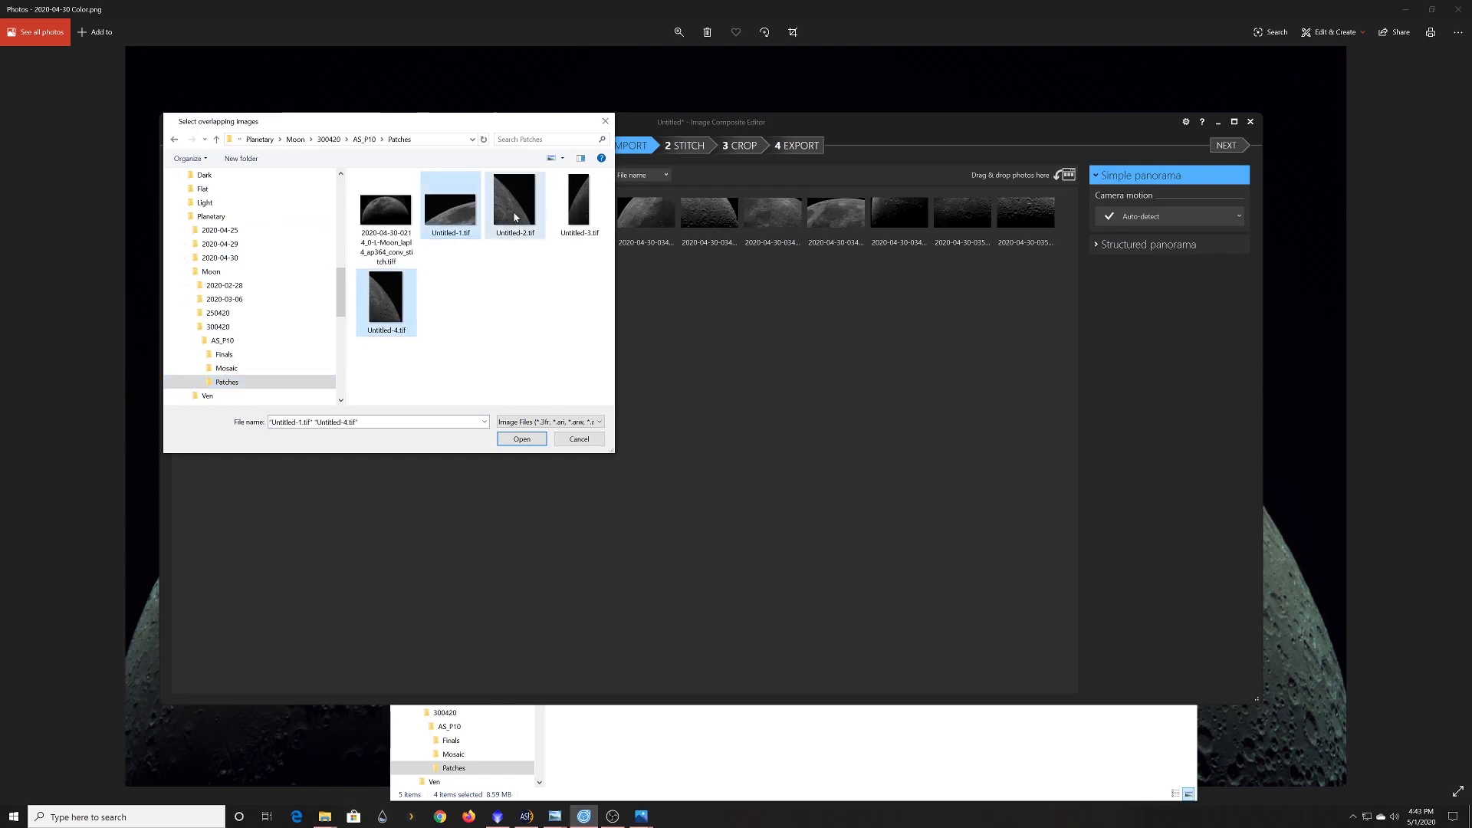
{"action": "left_click", "coordinate": [573, 221], "text": "ctrl"}
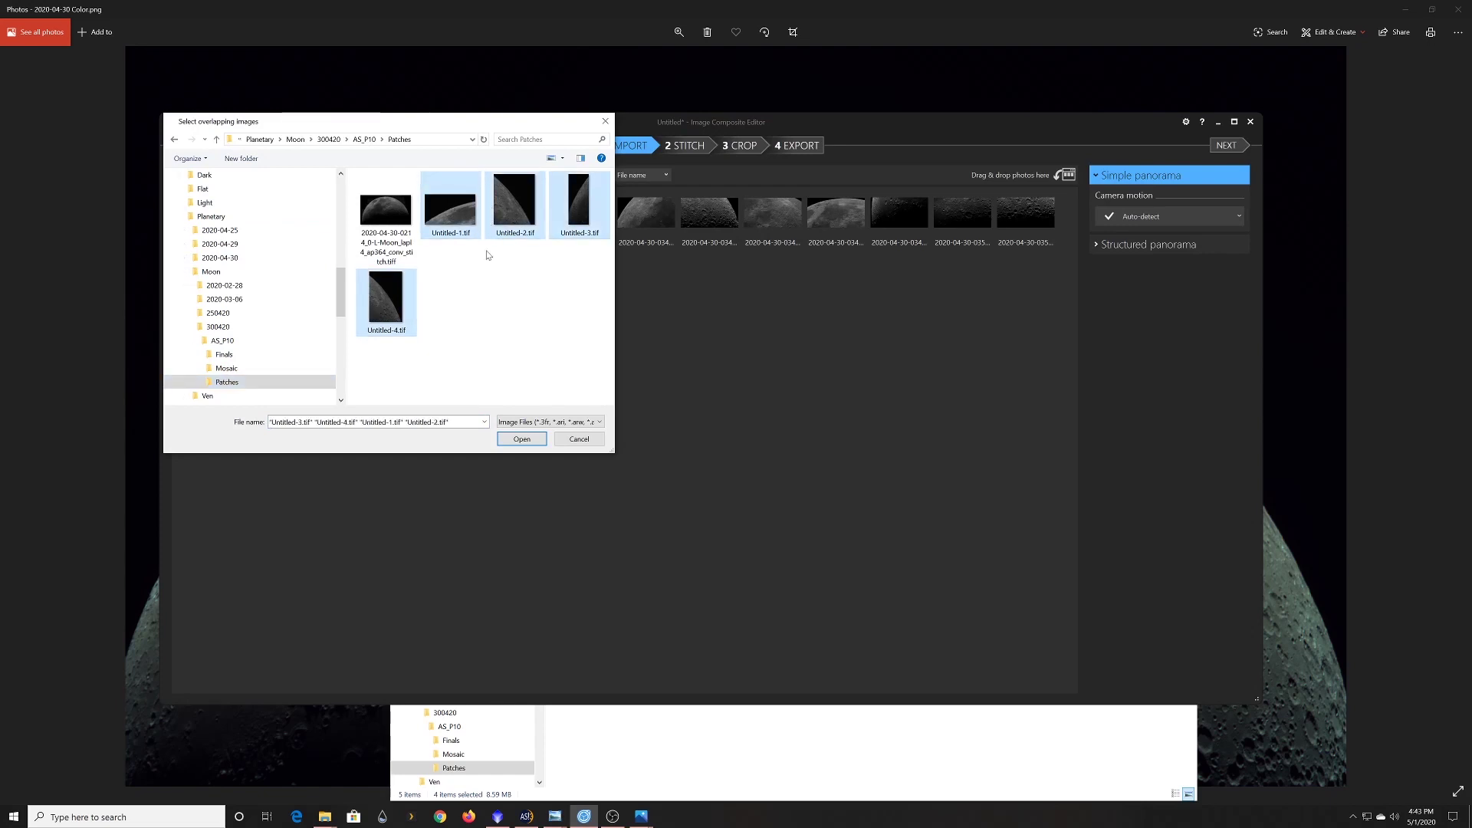
{"action": "left_click", "coordinate": [513, 440]}
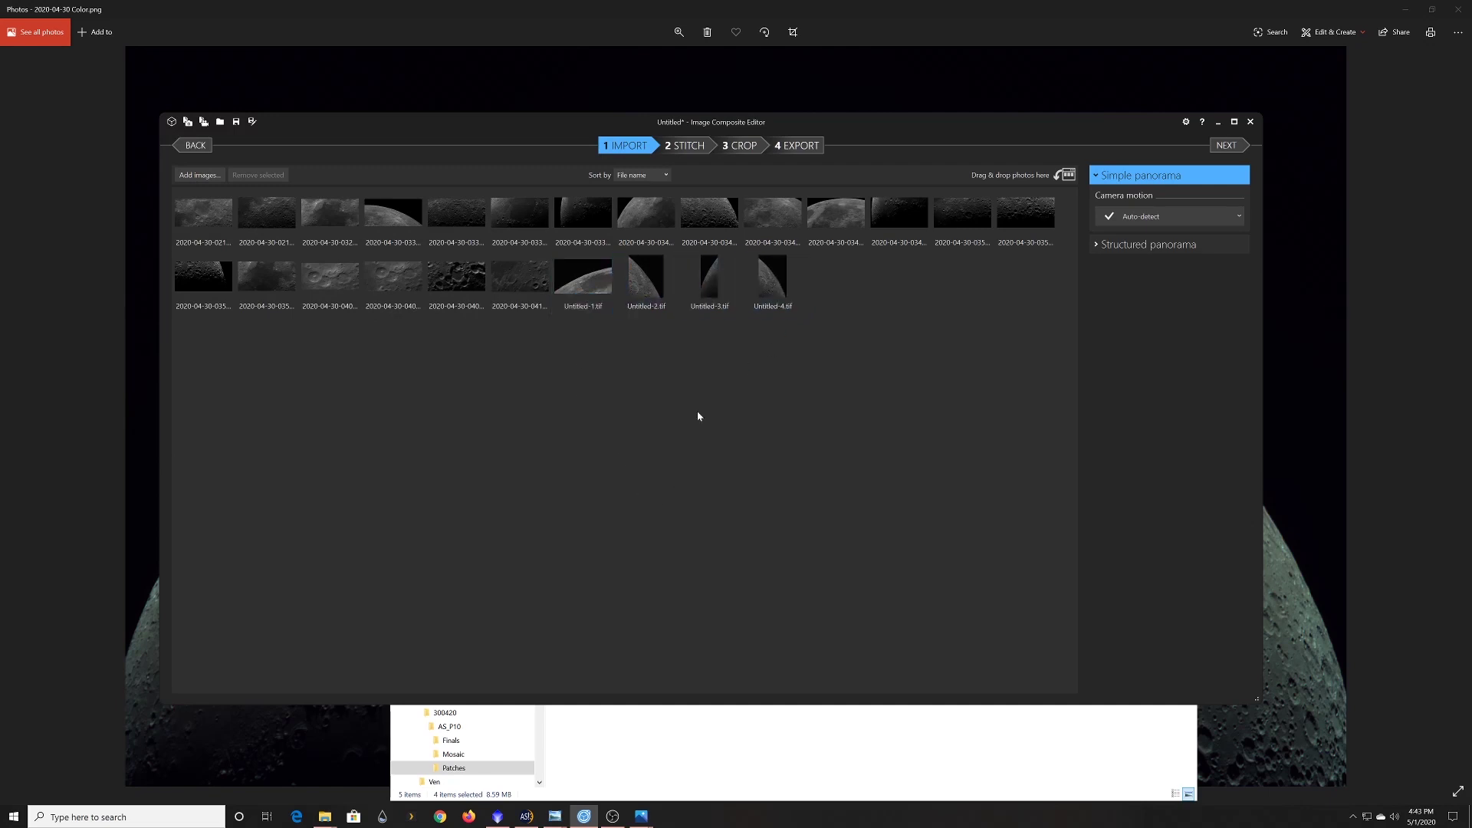
Stitch the panels together with the added patches and inspect the resulting mosaic up close
{"action": "left_click", "coordinate": [688, 147]}
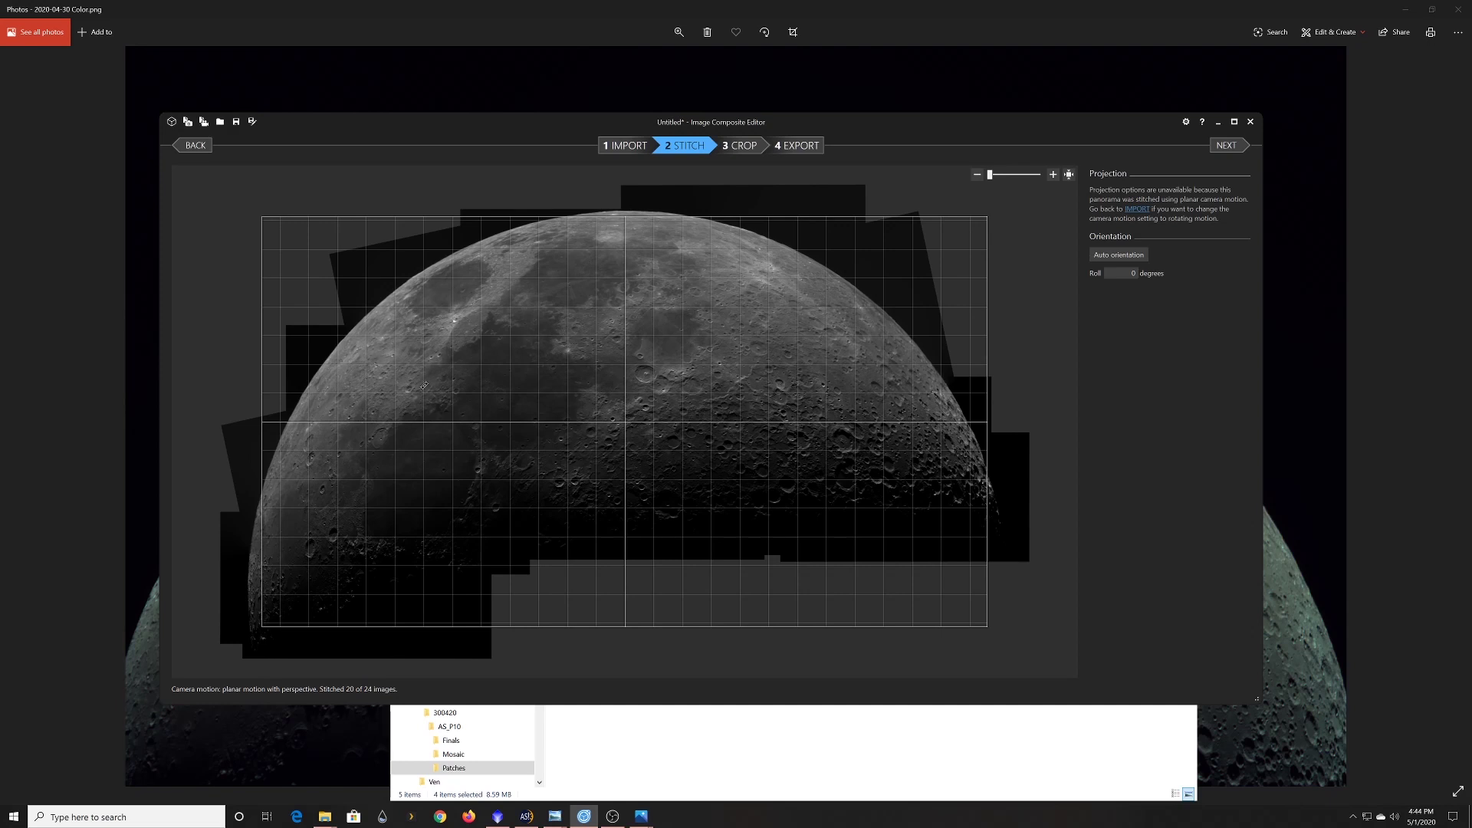
{"action": "left_click", "coordinate": [1052, 177]}
{"action": "left_click", "coordinate": [1054, 177]}
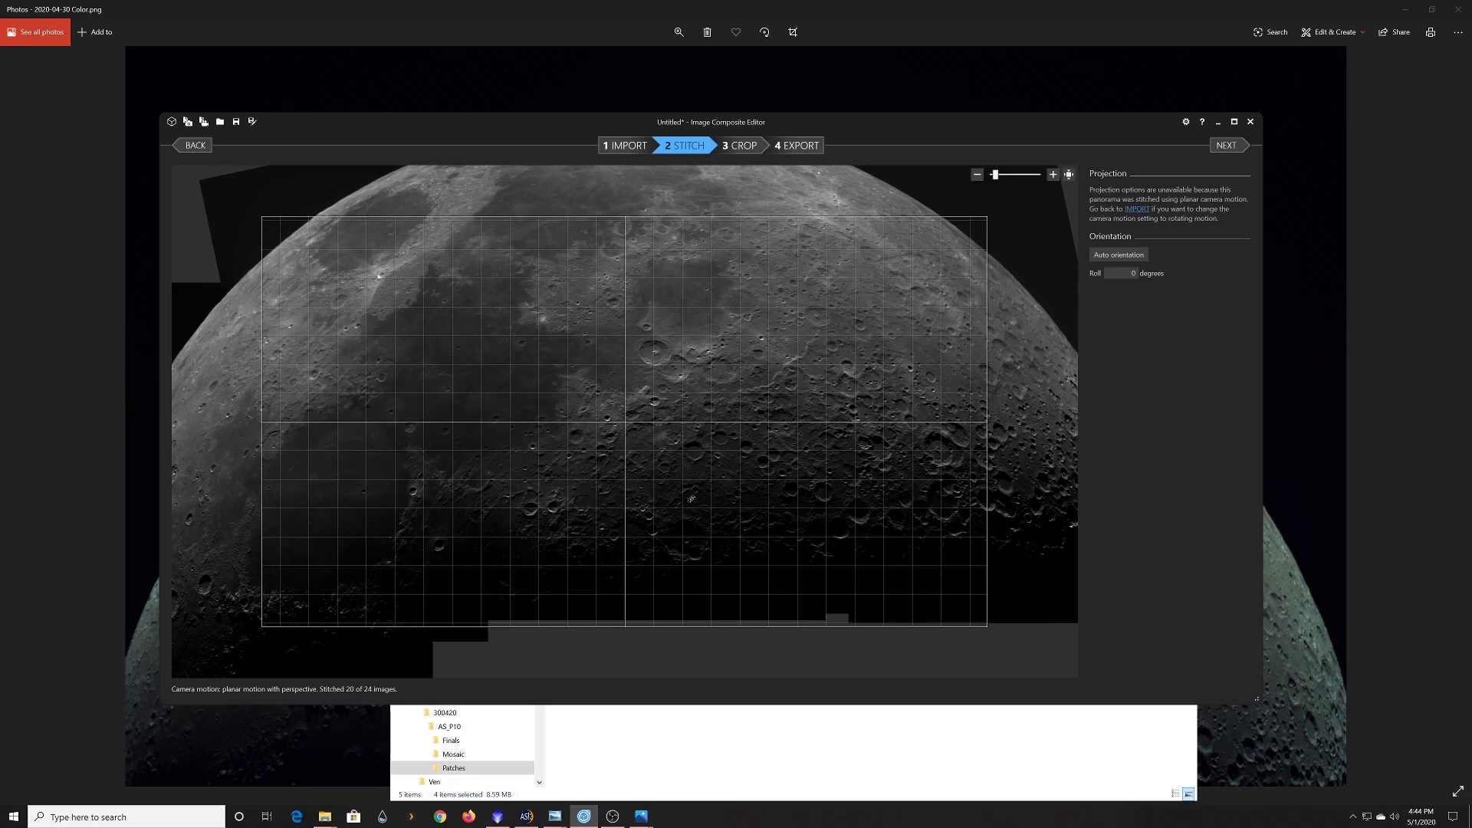
{"action": "left_click", "coordinate": [976, 174]}
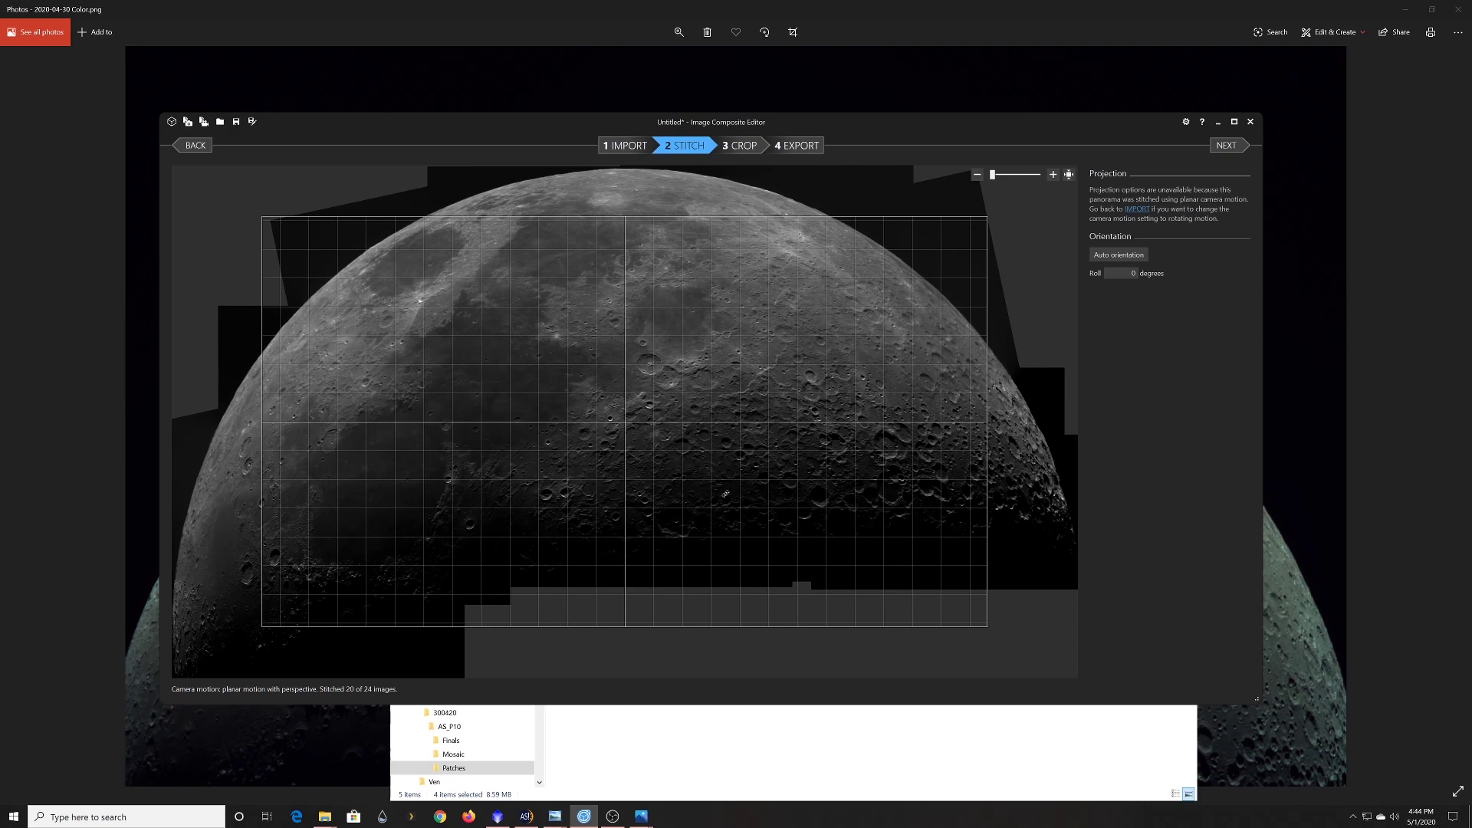
Crop the mosaic automatically and extend the crop frame's upper edge to about 129 pixels from the image top
{"action": "left_click", "coordinate": [755, 147]}
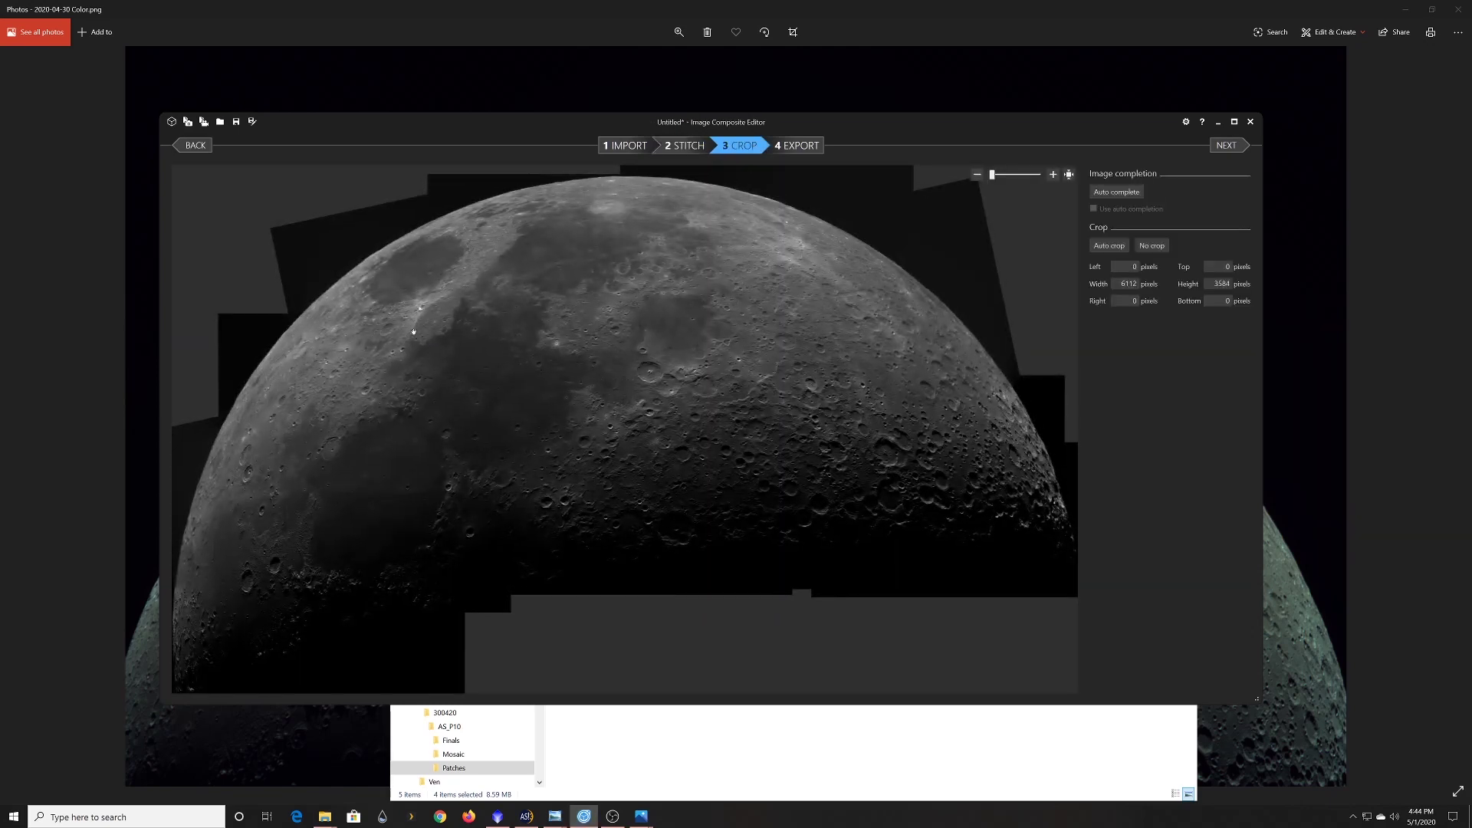
{"action": "left_click", "coordinate": [1108, 245]}
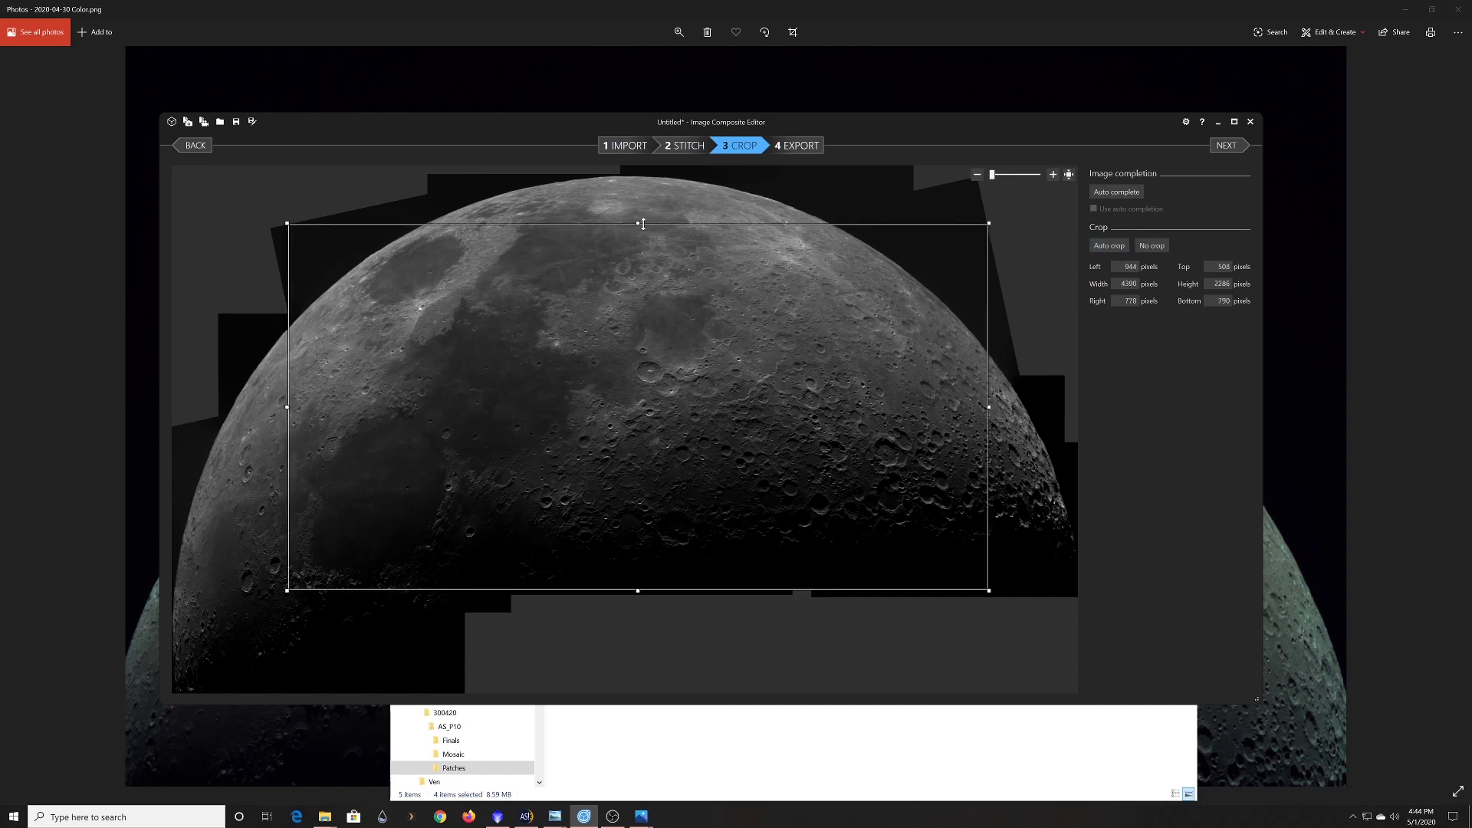
{"action": "left_click_drag", "start_coordinate": [638, 223], "coordinate": [638, 162]}
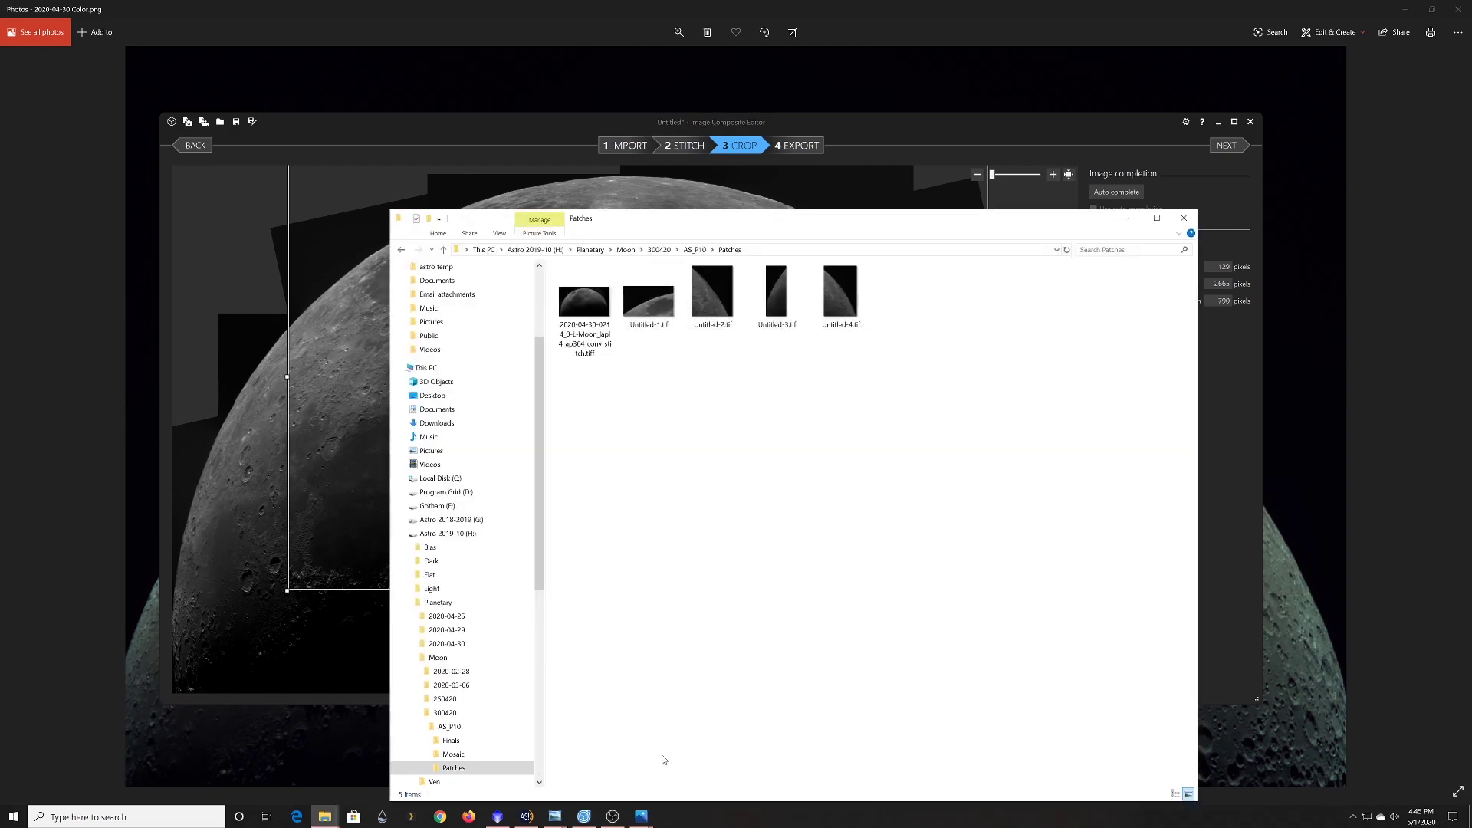
Open the finished 2020-04-30_Mosaic.tif from the AS_P10 Finals folder in Windows Photo Viewer
{"action": "left_click", "coordinate": [665, 759]}
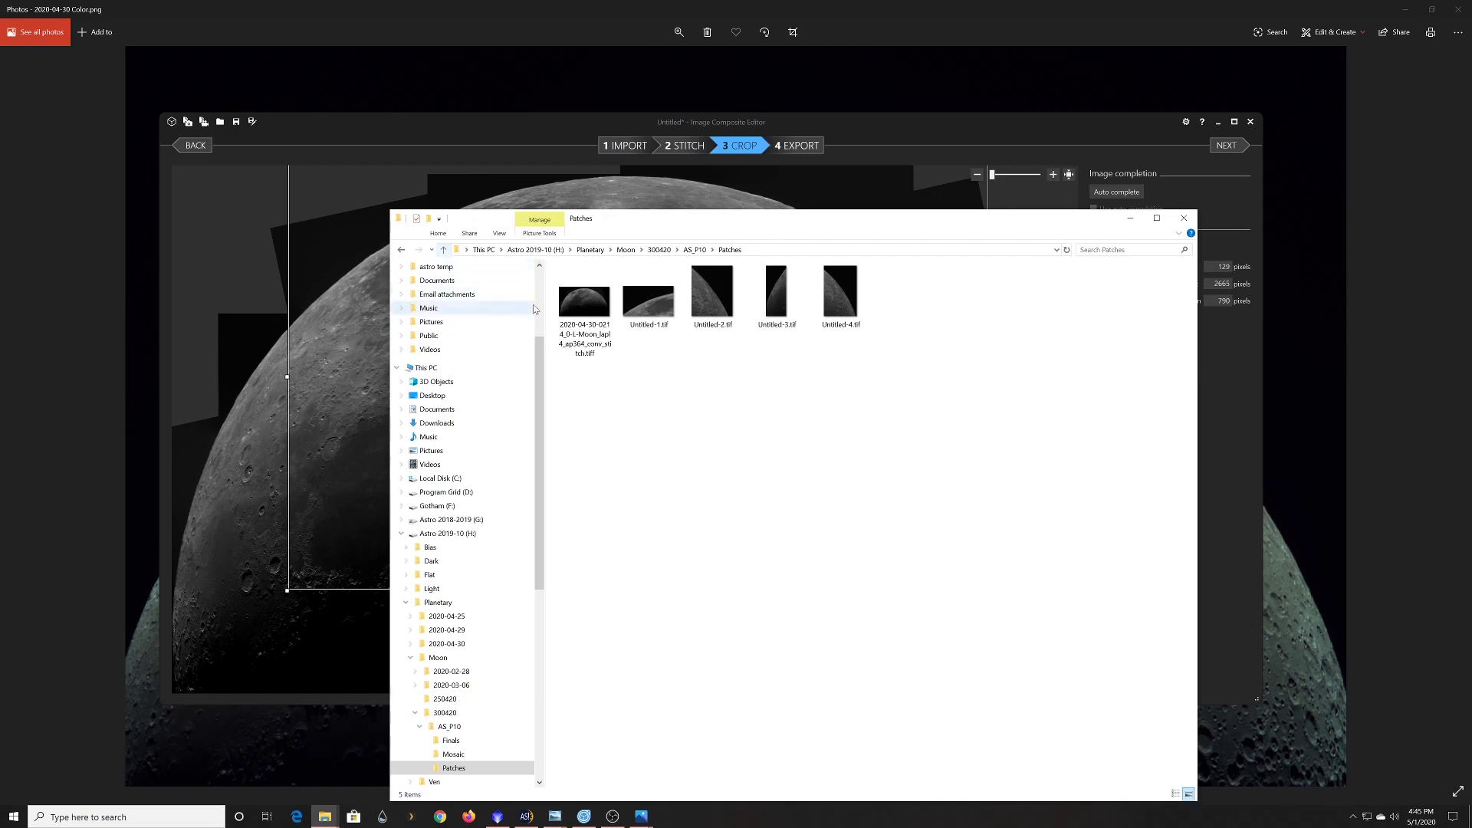
{"action": "left_click", "coordinate": [443, 250]}
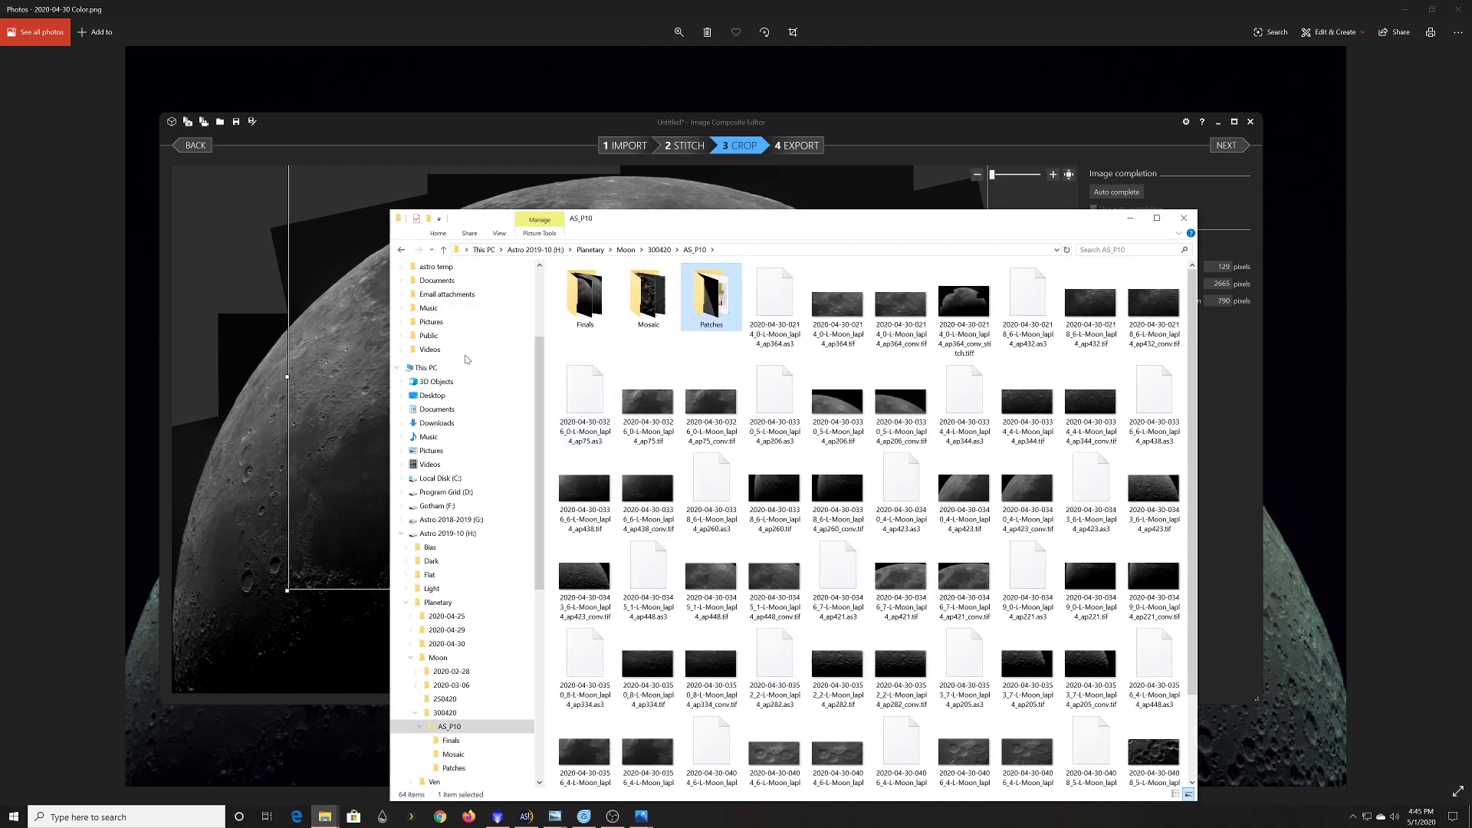
{"action": "double_click", "coordinate": [585, 295]}
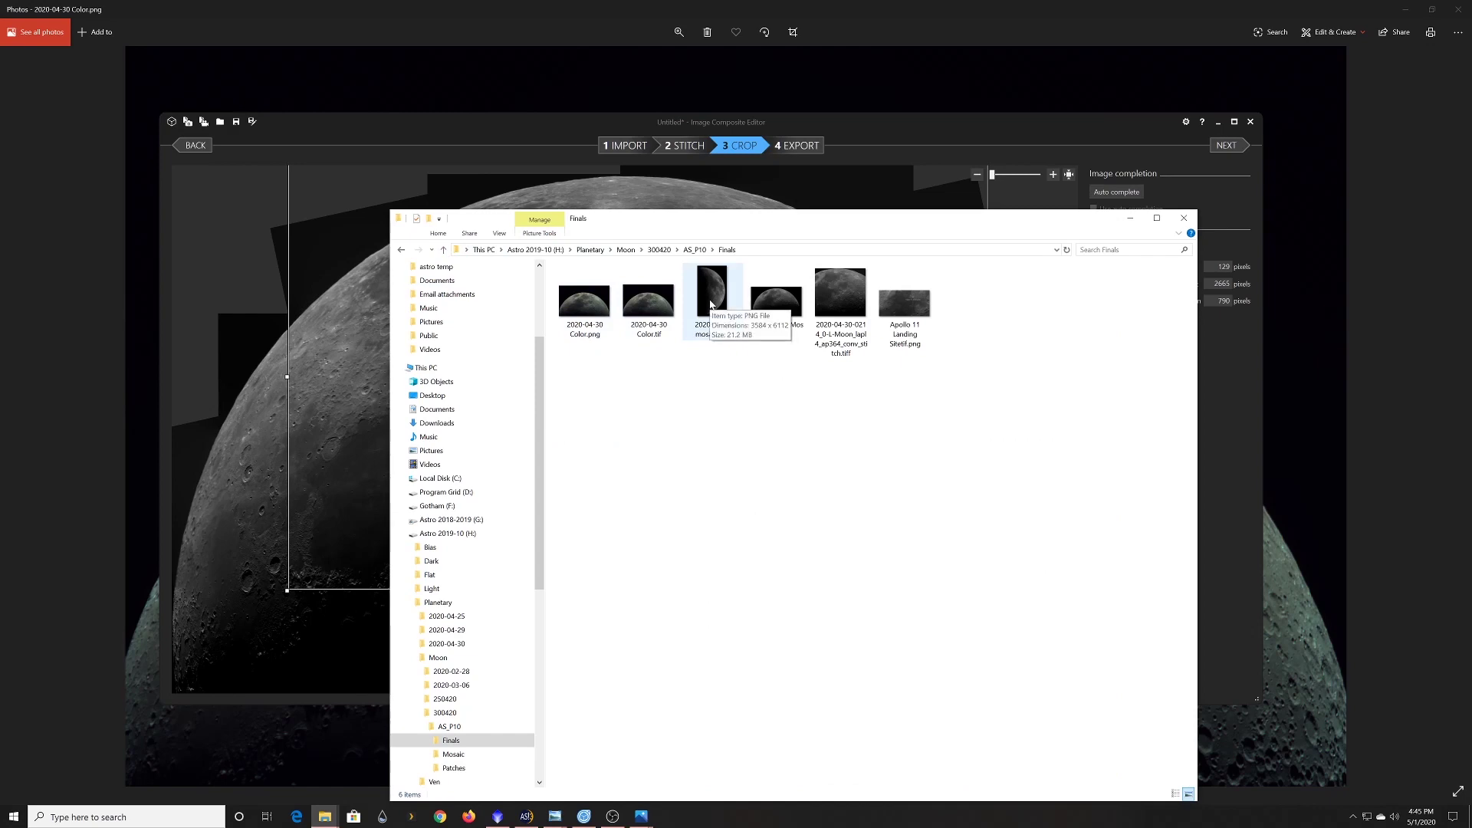
{"action": "double_click", "coordinate": [770, 301]}
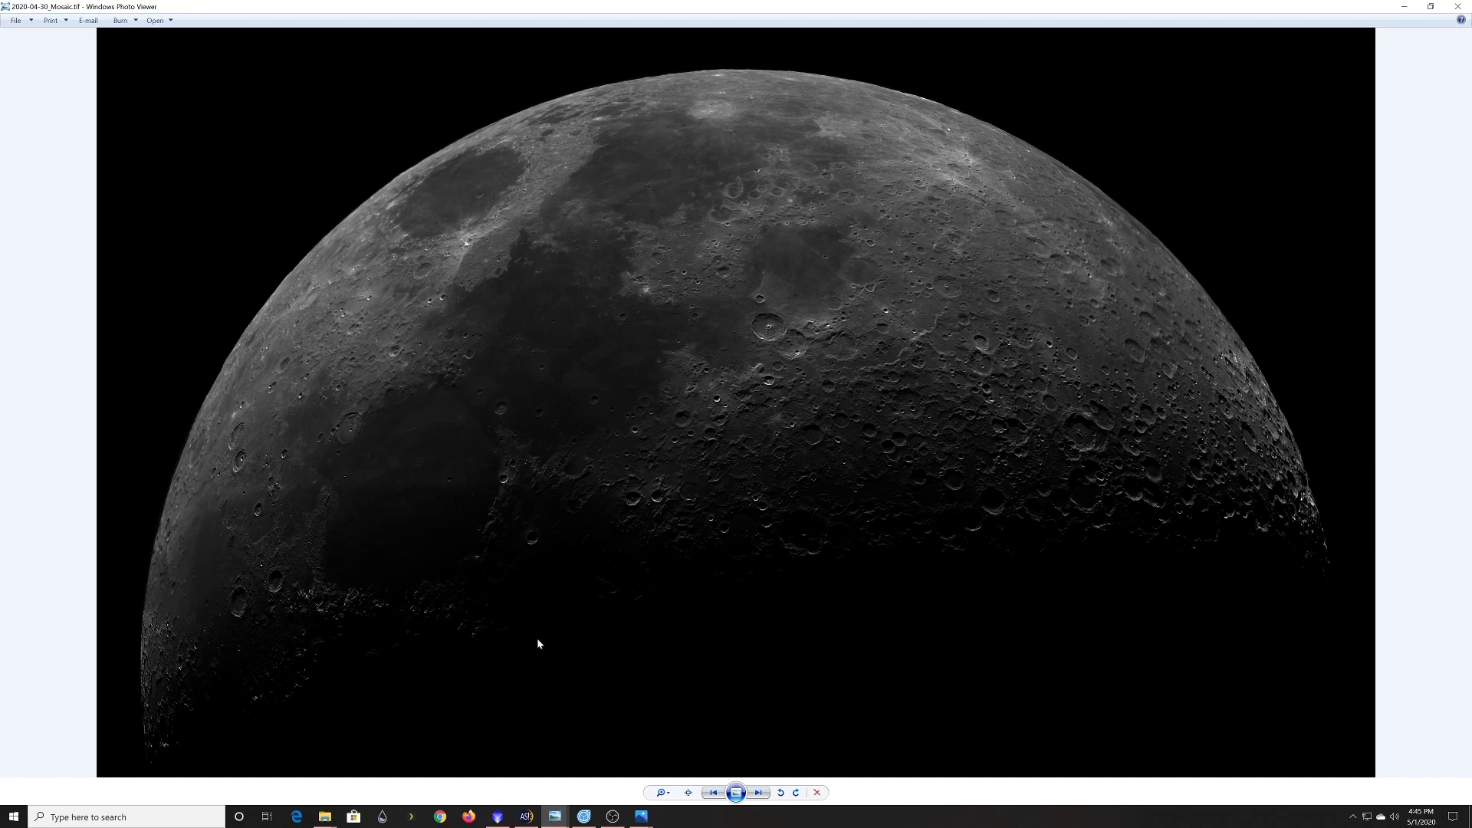
Zoom into the finished mosaic and examine the dark maria, the Moon's limb and the craters along the terminator
{"action": "left_click", "coordinate": [664, 793]}
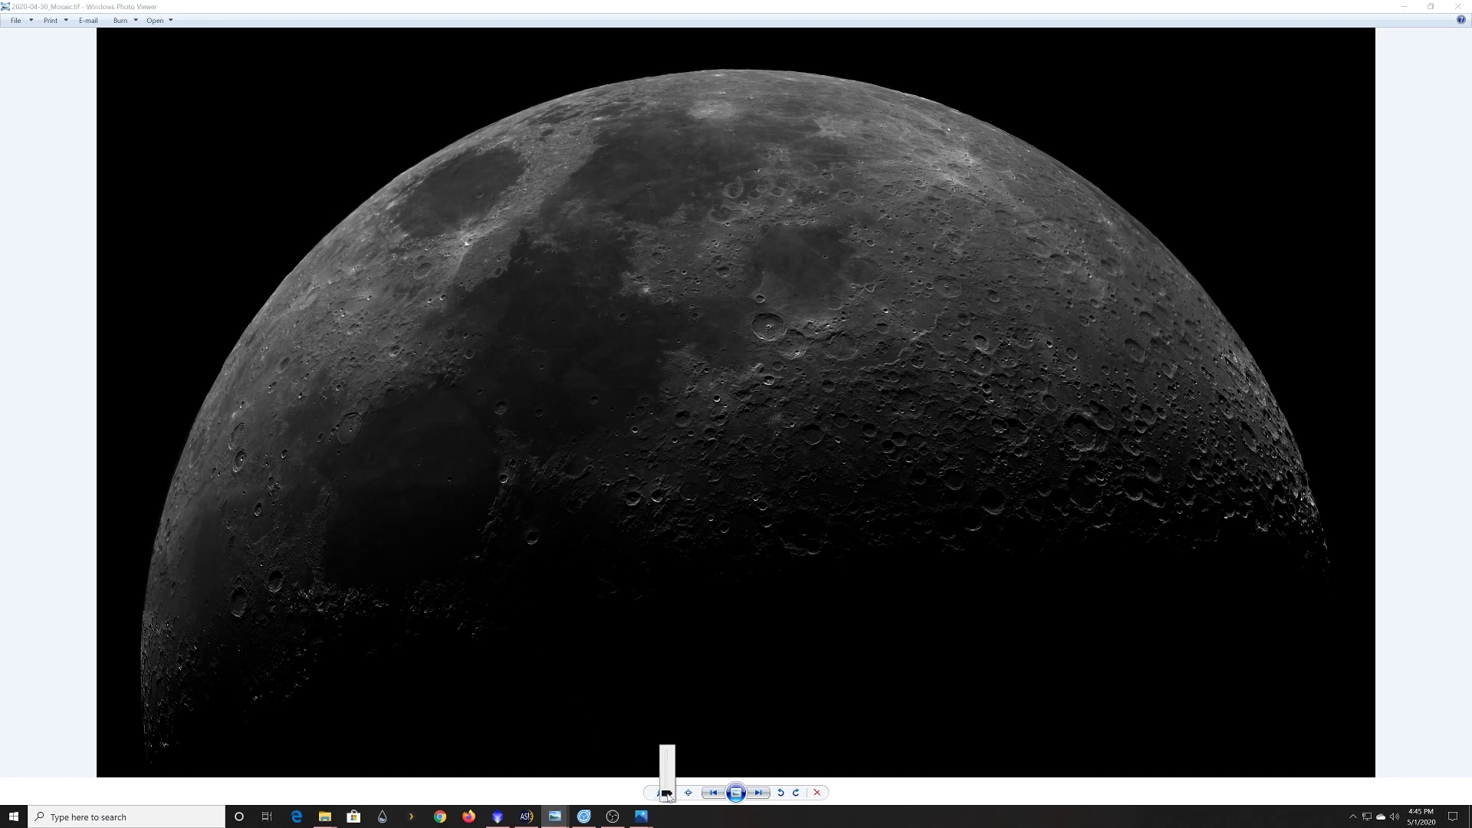
{"action": "left_click_drag", "start_coordinate": [666, 796], "coordinate": [666, 782]}
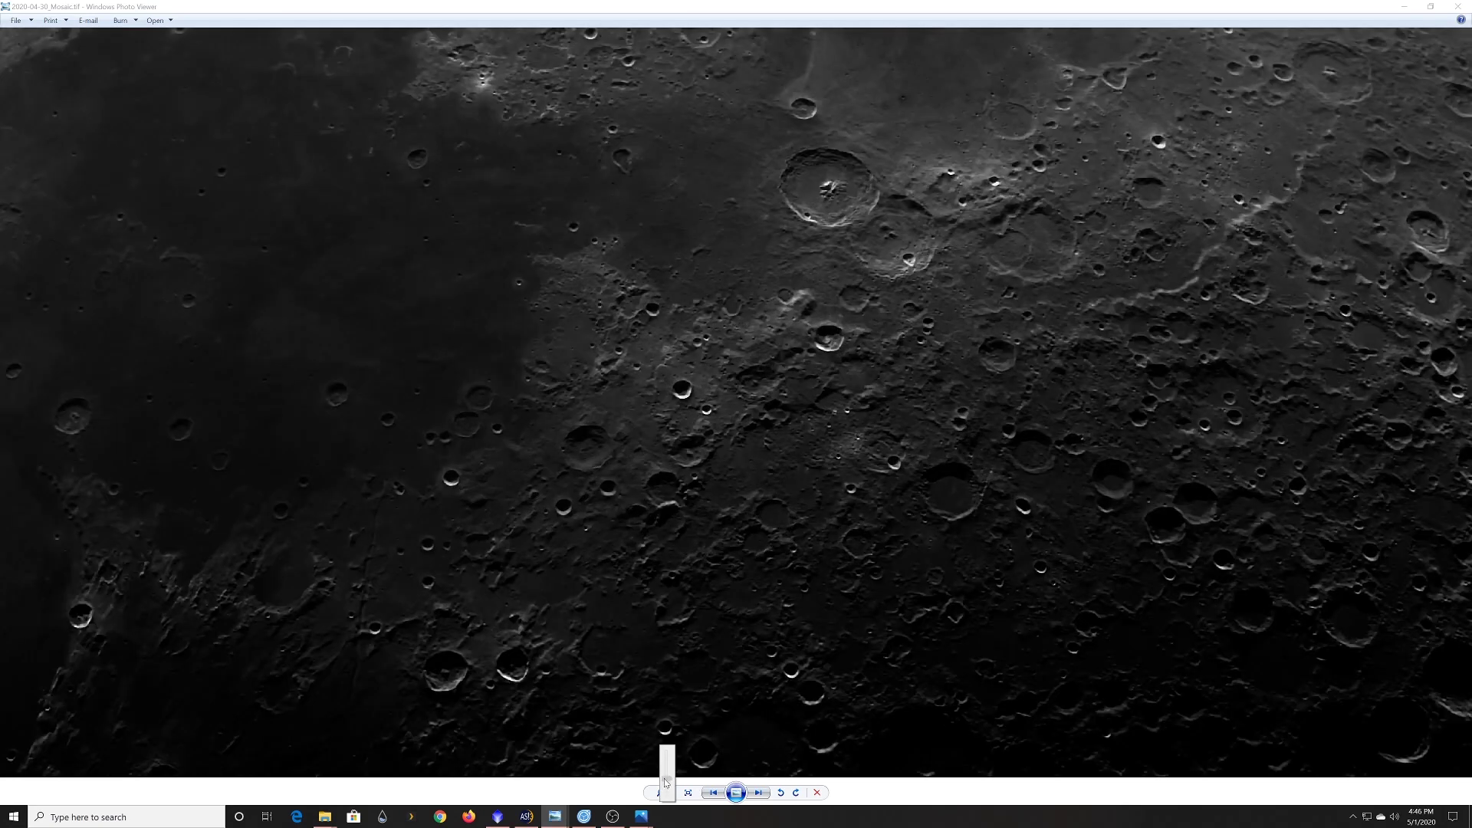
{"action": "left_click_drag", "start_coordinate": [666, 782], "coordinate": [666, 781]}
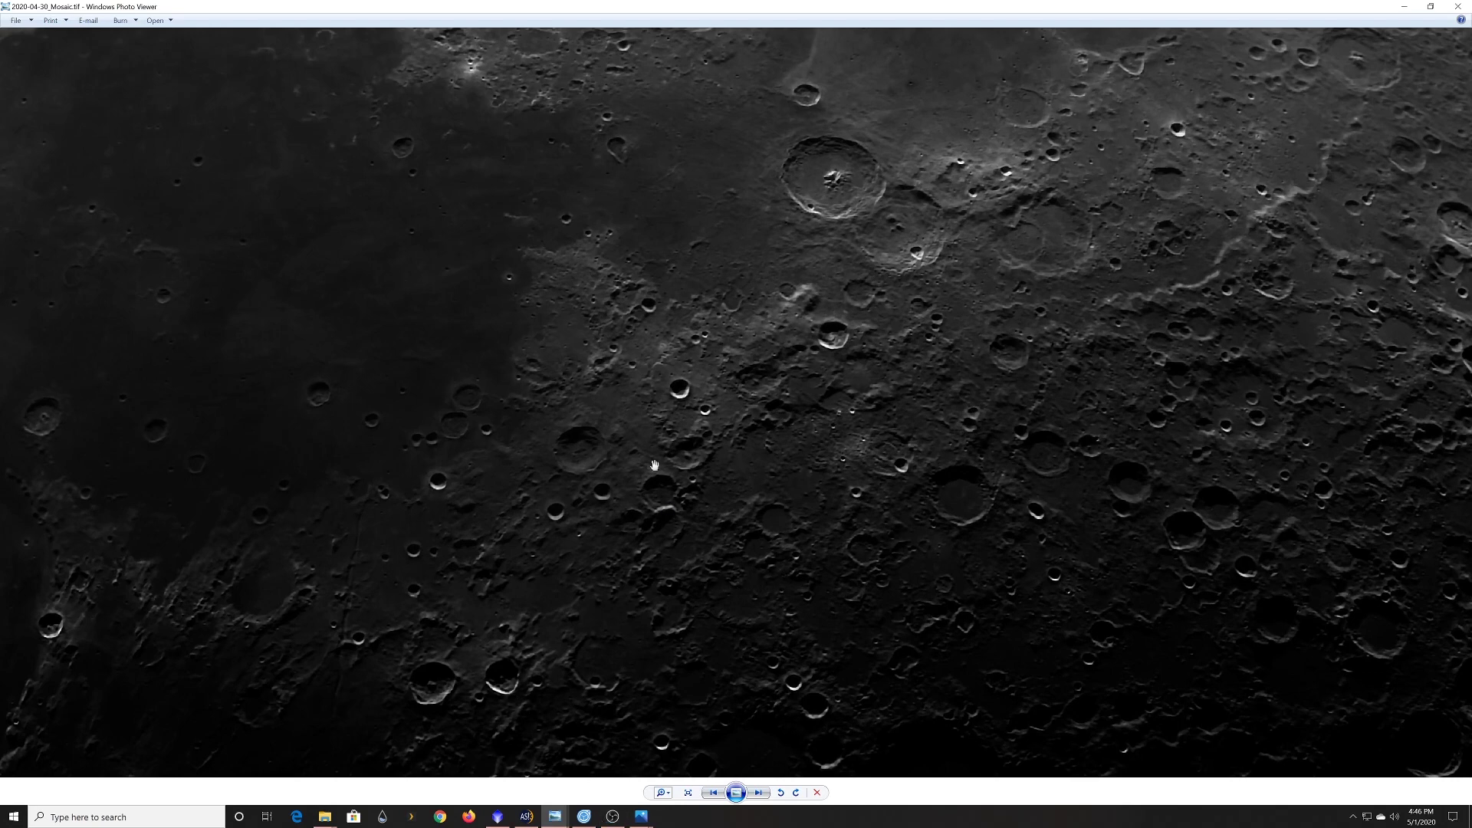
{"action": "left_click_drag", "start_coordinate": [506, 273], "coordinate": [1061, 452]}
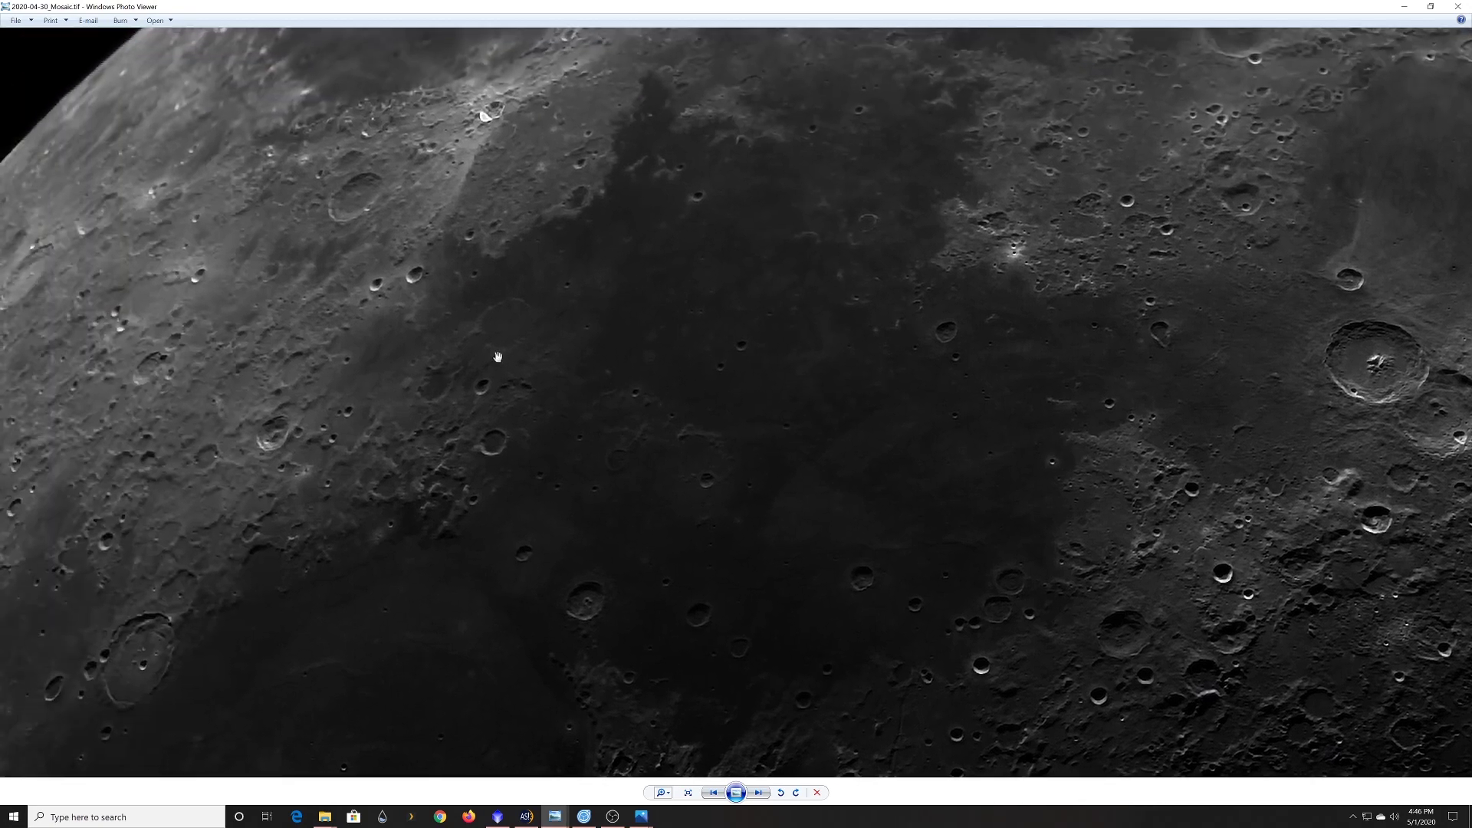
{"action": "left_click_drag", "start_coordinate": [355, 235], "coordinate": [623, 498]}
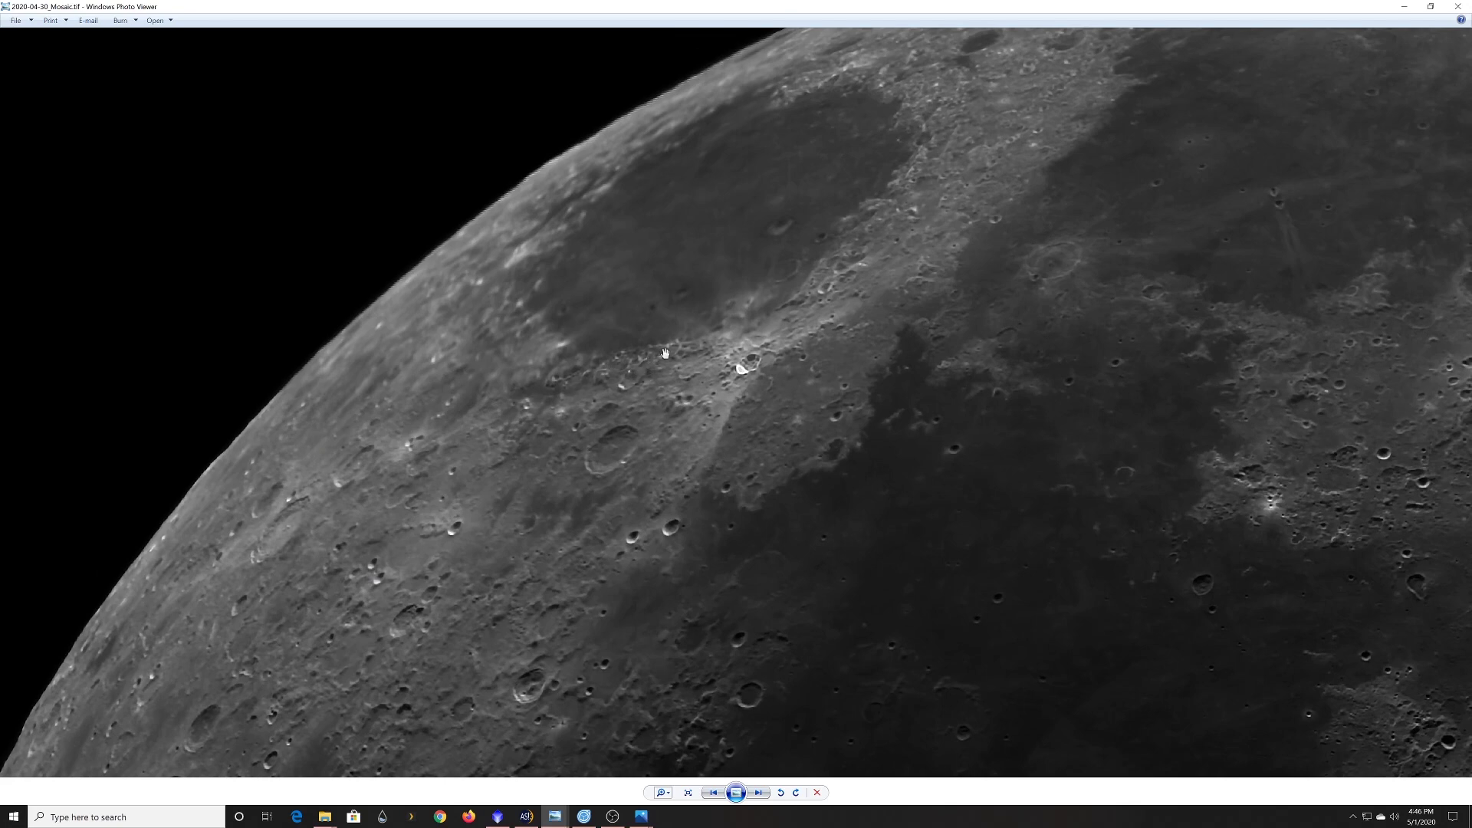
{"action": "left_click_drag", "start_coordinate": [650, 328], "coordinate": [592, 142]}
{"action": "left_click_drag", "start_coordinate": [499, 572], "coordinate": [589, 335]}
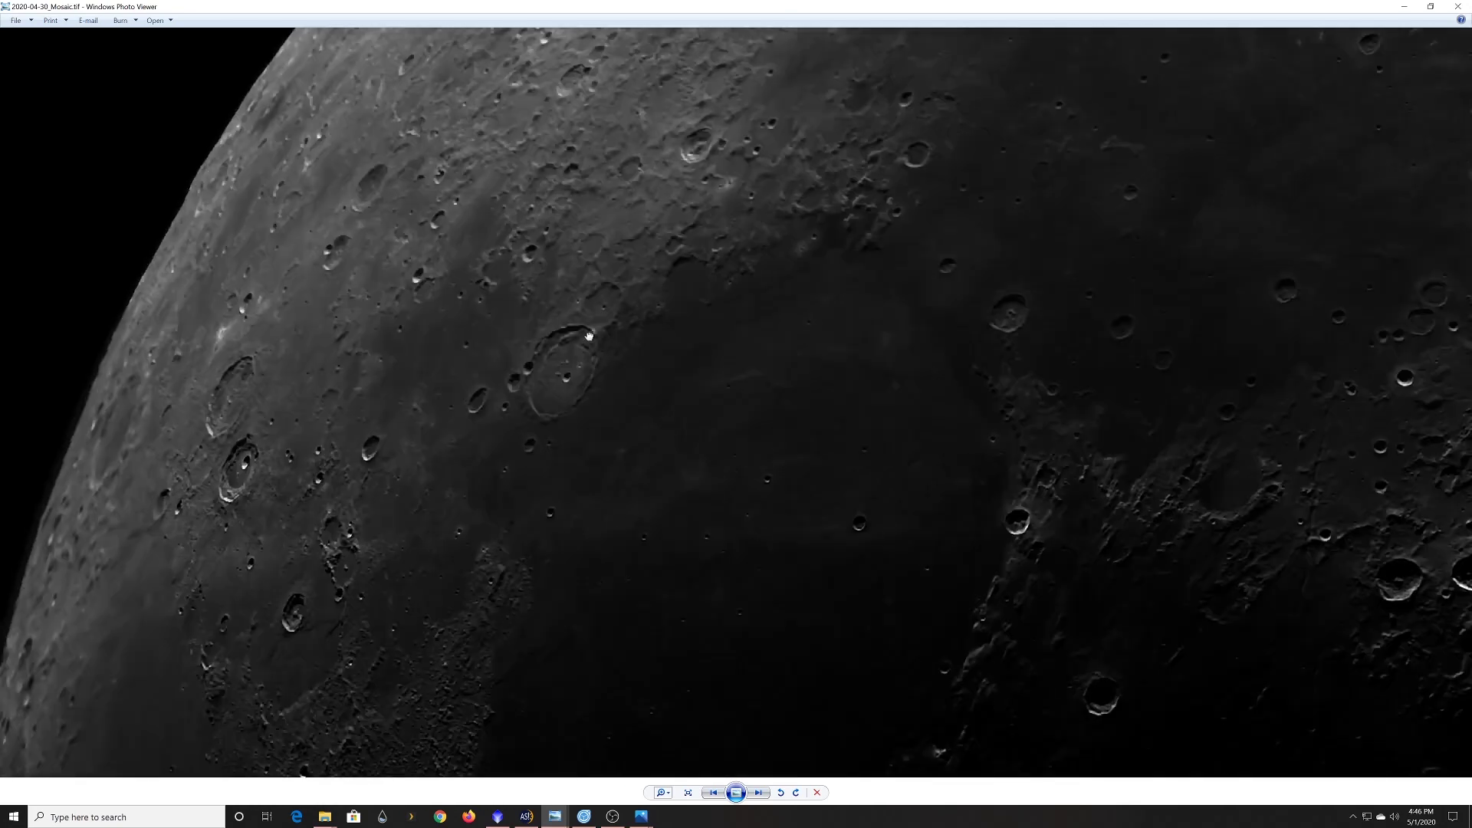
{"action": "left_click_drag", "start_coordinate": [549, 435], "coordinate": [614, 243]}
{"action": "left_click_drag", "start_coordinate": [458, 467], "coordinate": [582, 316]}
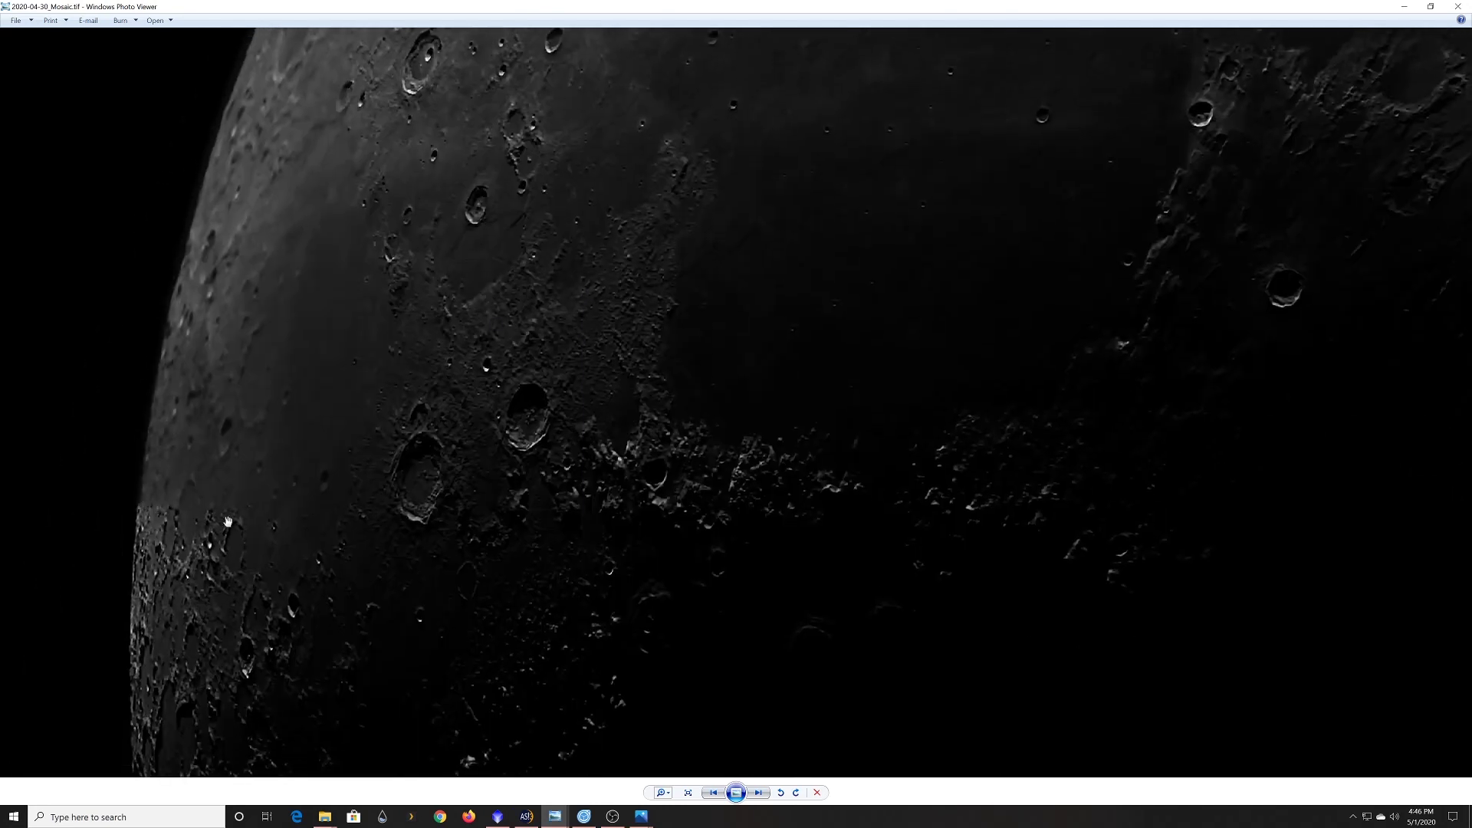
{"action": "left_click_drag", "start_coordinate": [661, 566], "coordinate": [337, 487]}
{"action": "left_click_drag", "start_coordinate": [826, 472], "coordinate": [762, 476]}
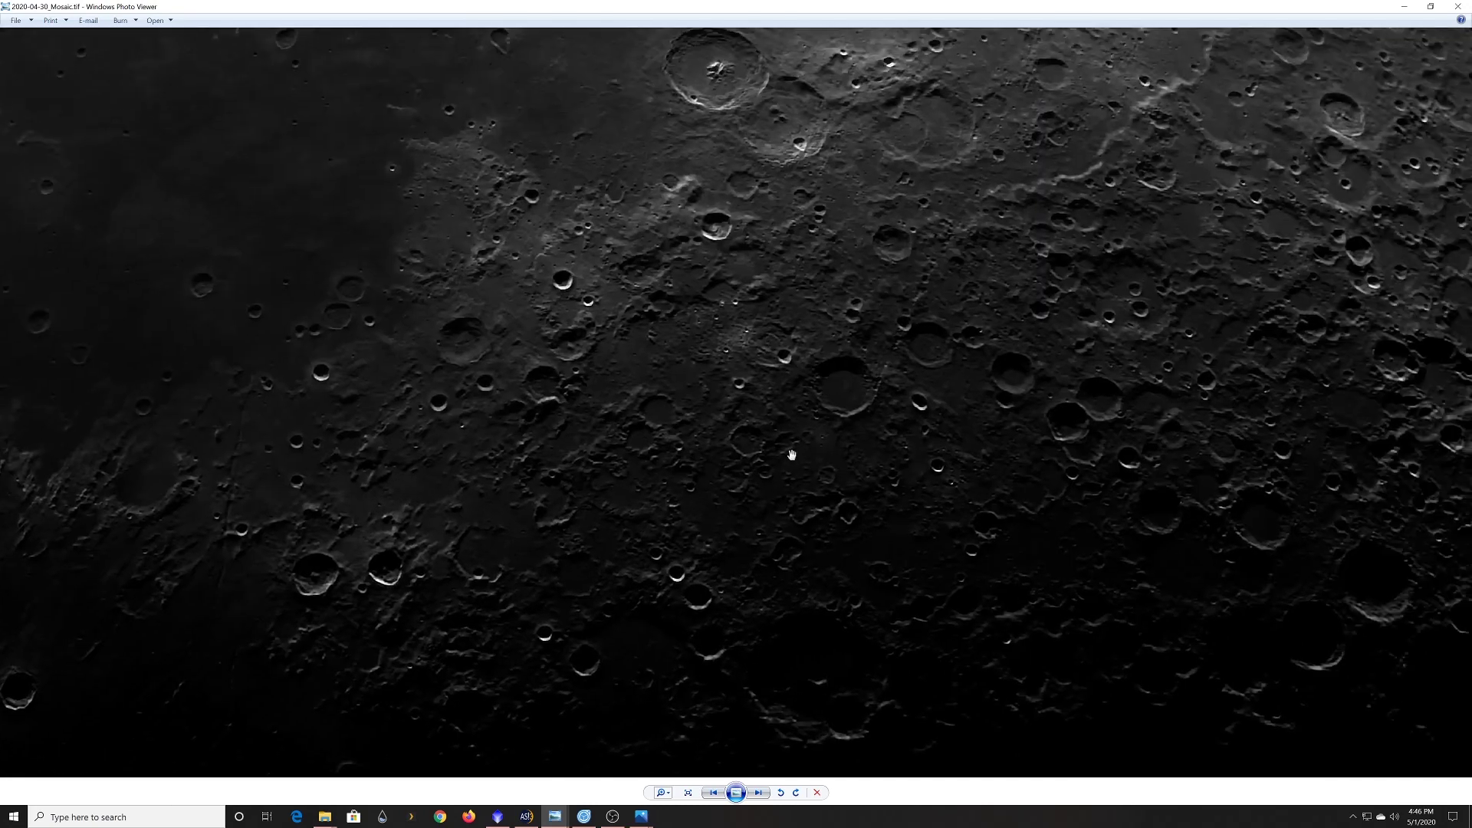
Examine the large crater and the upper maria up close, and zoom back out to the whole mosaic
{"action": "left_click_drag", "start_coordinate": [950, 227], "coordinate": [815, 511]}
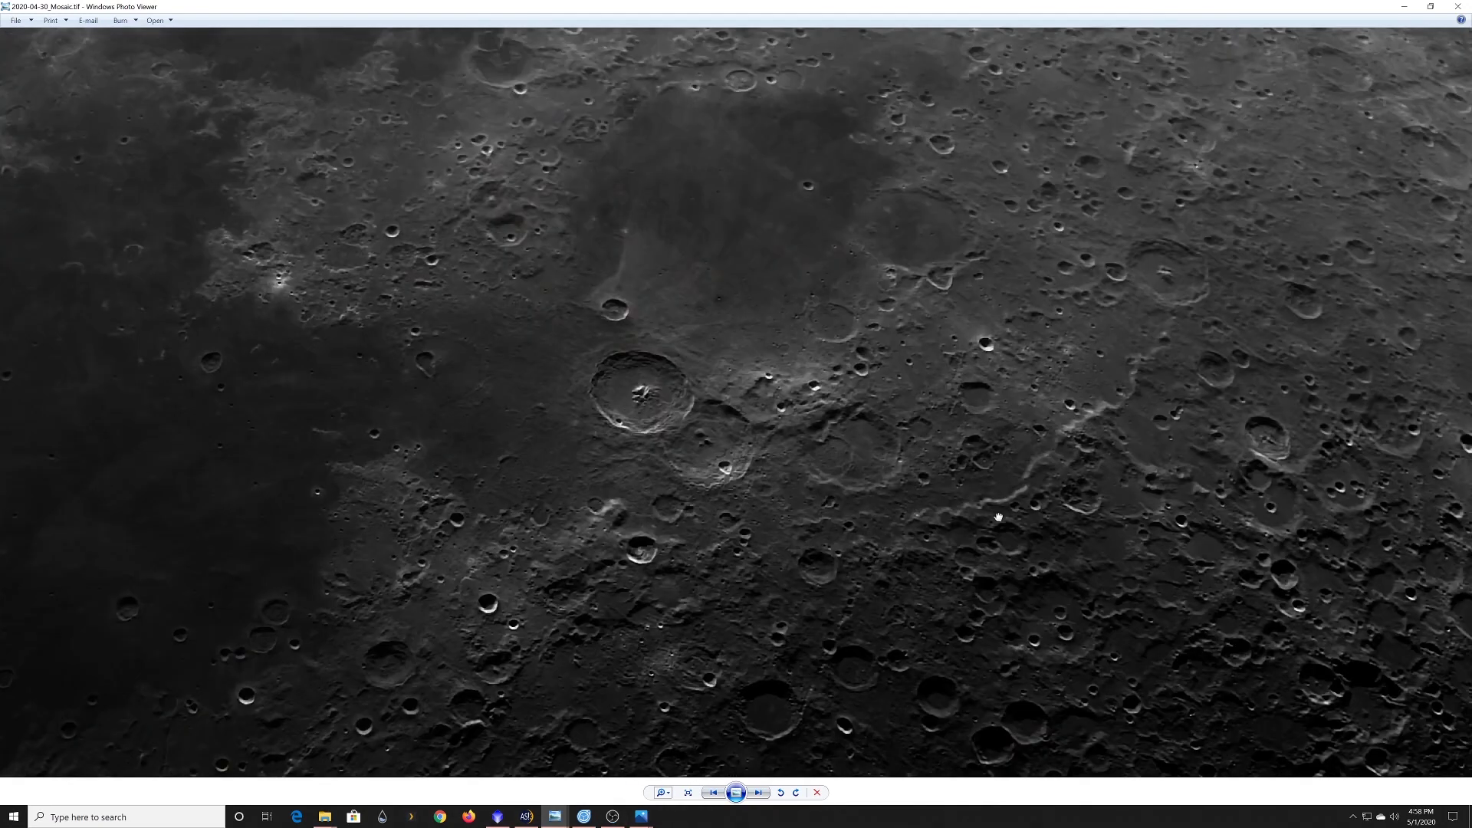
{"action": "left_click_drag", "start_coordinate": [998, 517], "coordinate": [1061, 773]}
{"action": "left_click_drag", "start_coordinate": [662, 254], "coordinate": [836, 286]}
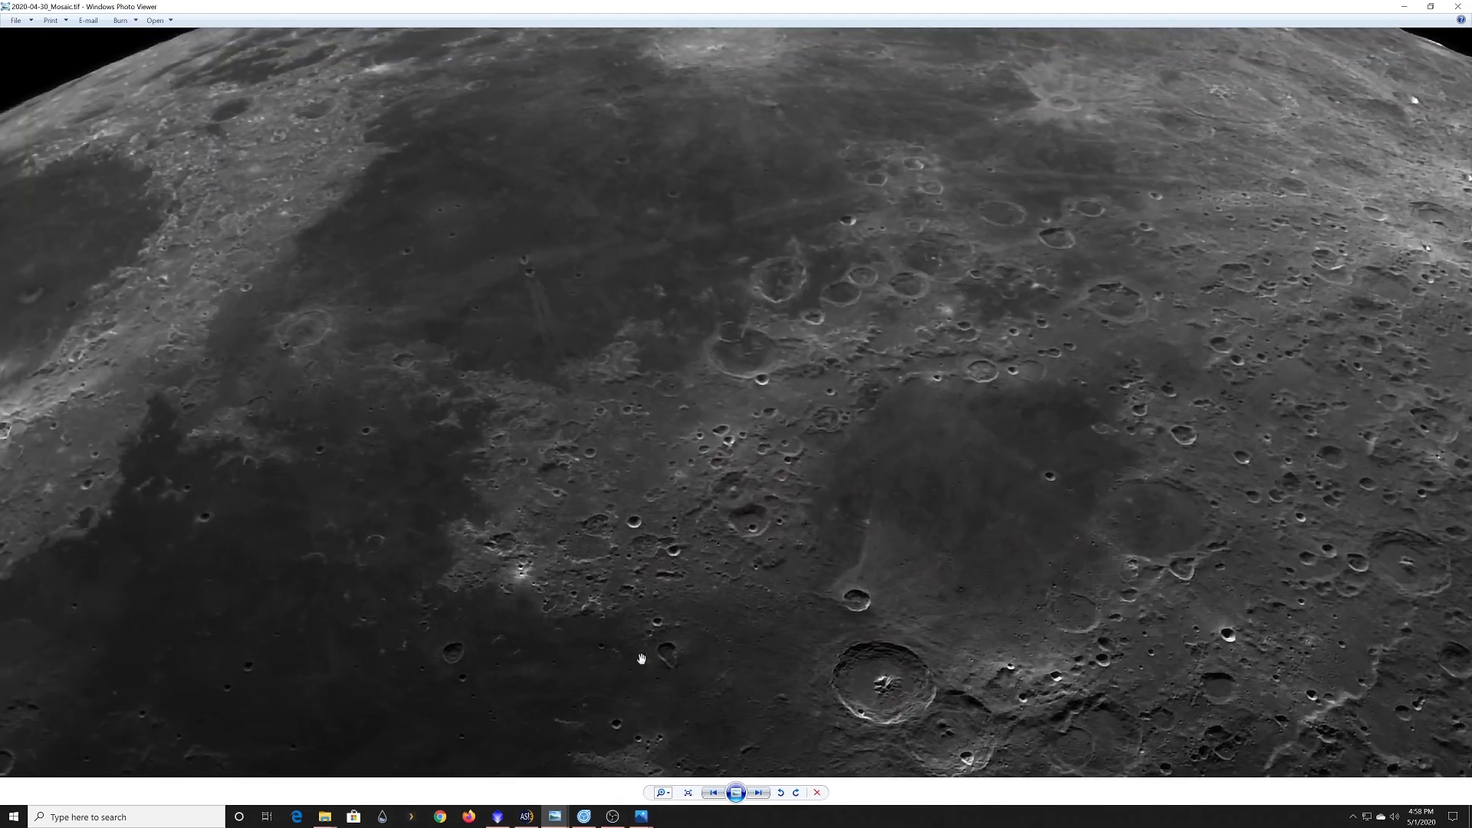
{"action": "left_click", "coordinate": [670, 795]}
{"action": "left_click_drag", "start_coordinate": [671, 795], "coordinate": [672, 802]}
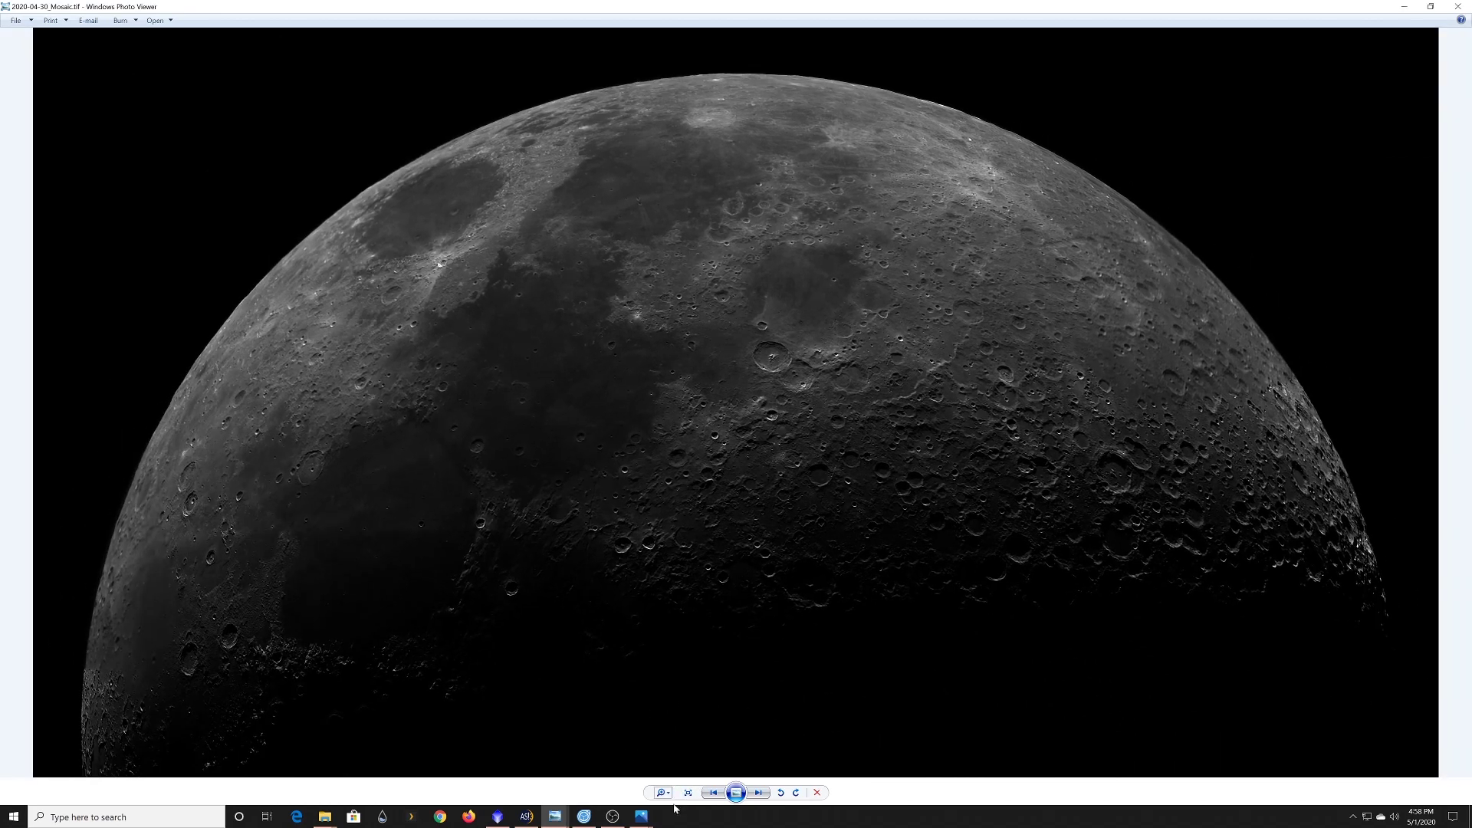
Rotate the mosaic 90 degrees clockwise, try it at 180 degrees, and return it to the 90-degree orientation
{"action": "left_click", "coordinate": [798, 793]}
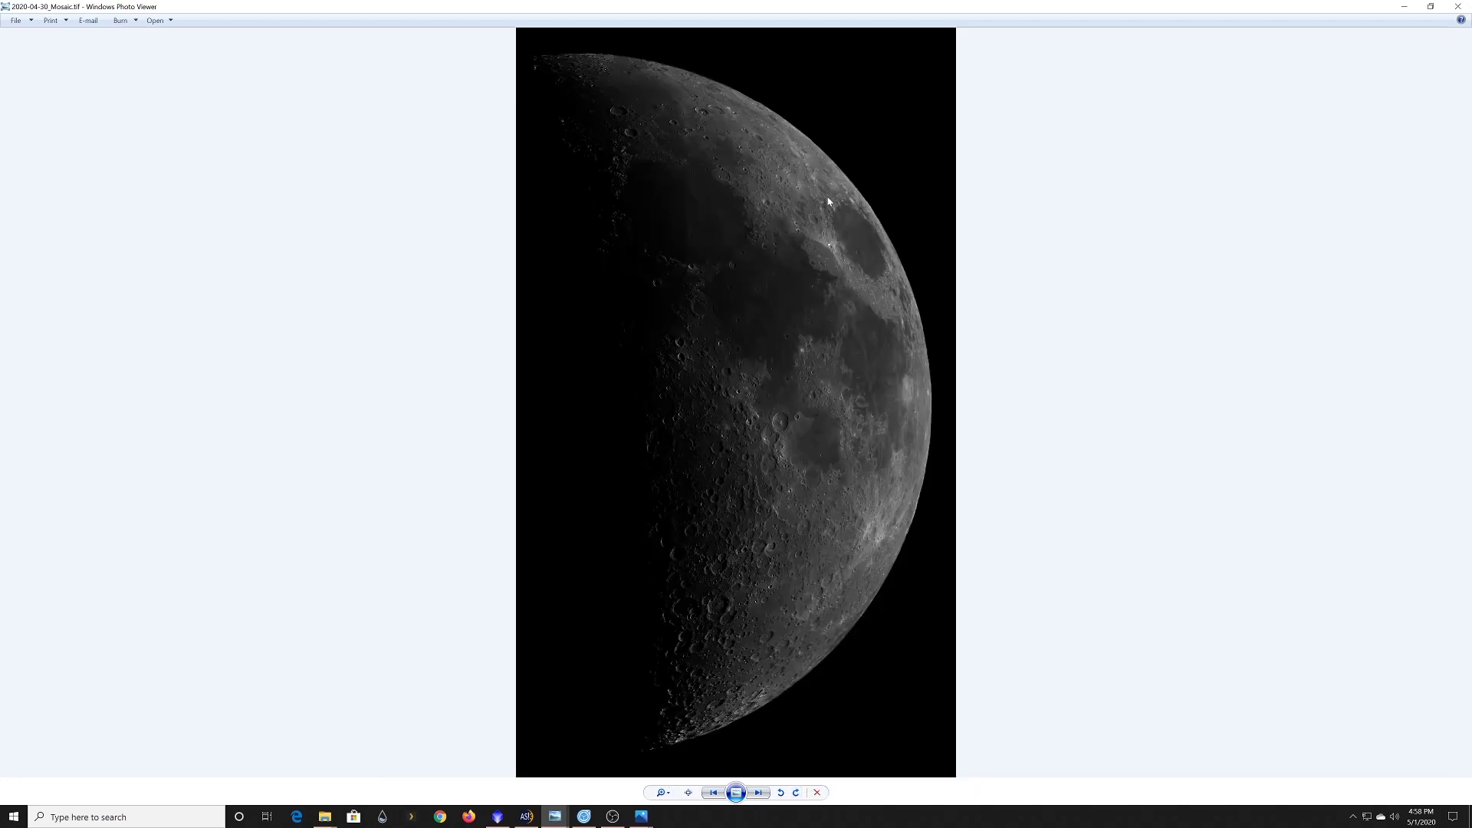
{"action": "left_click", "coordinate": [797, 794]}
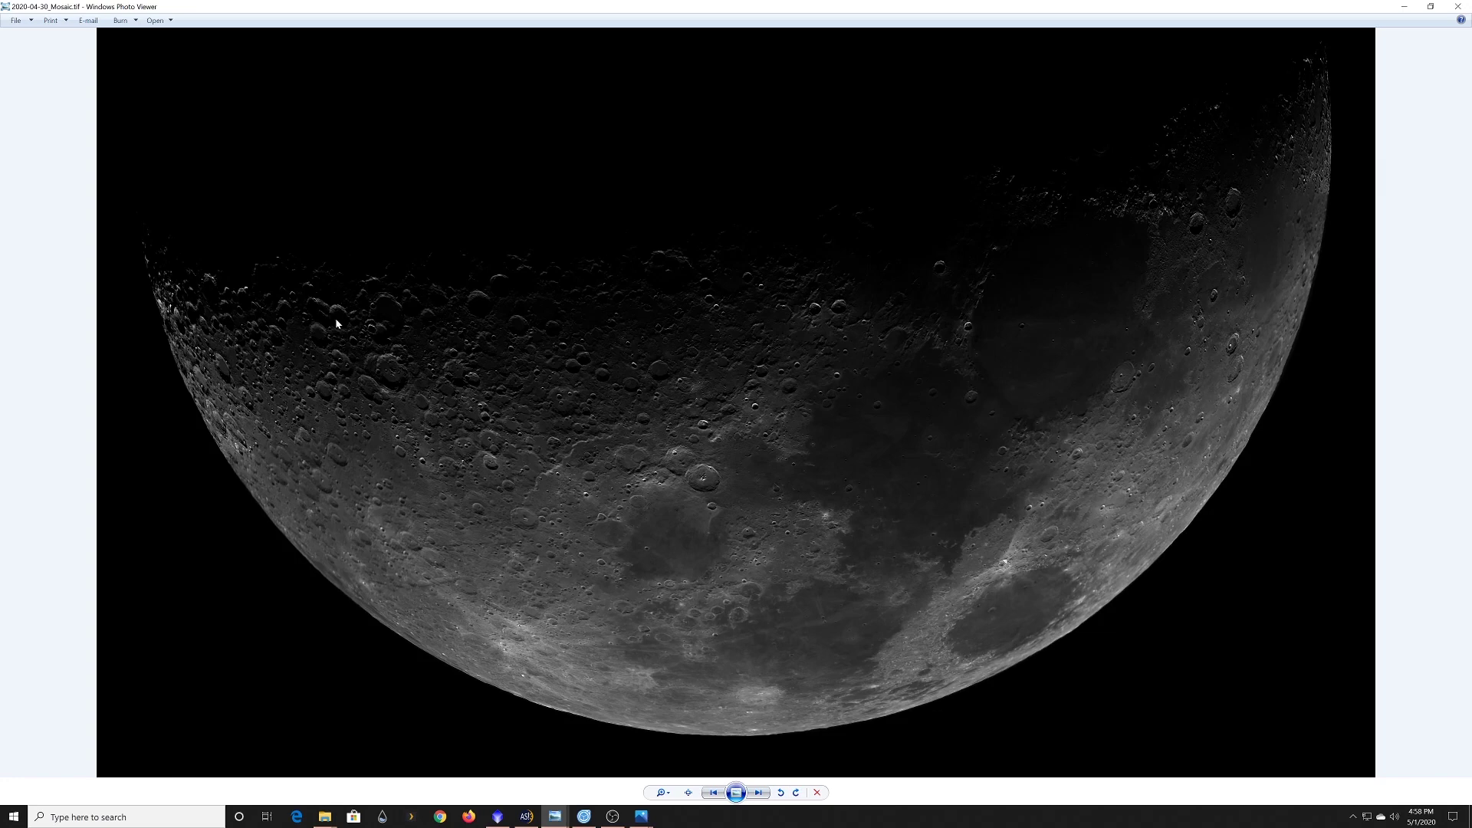
{"action": "left_click", "coordinate": [781, 793]}
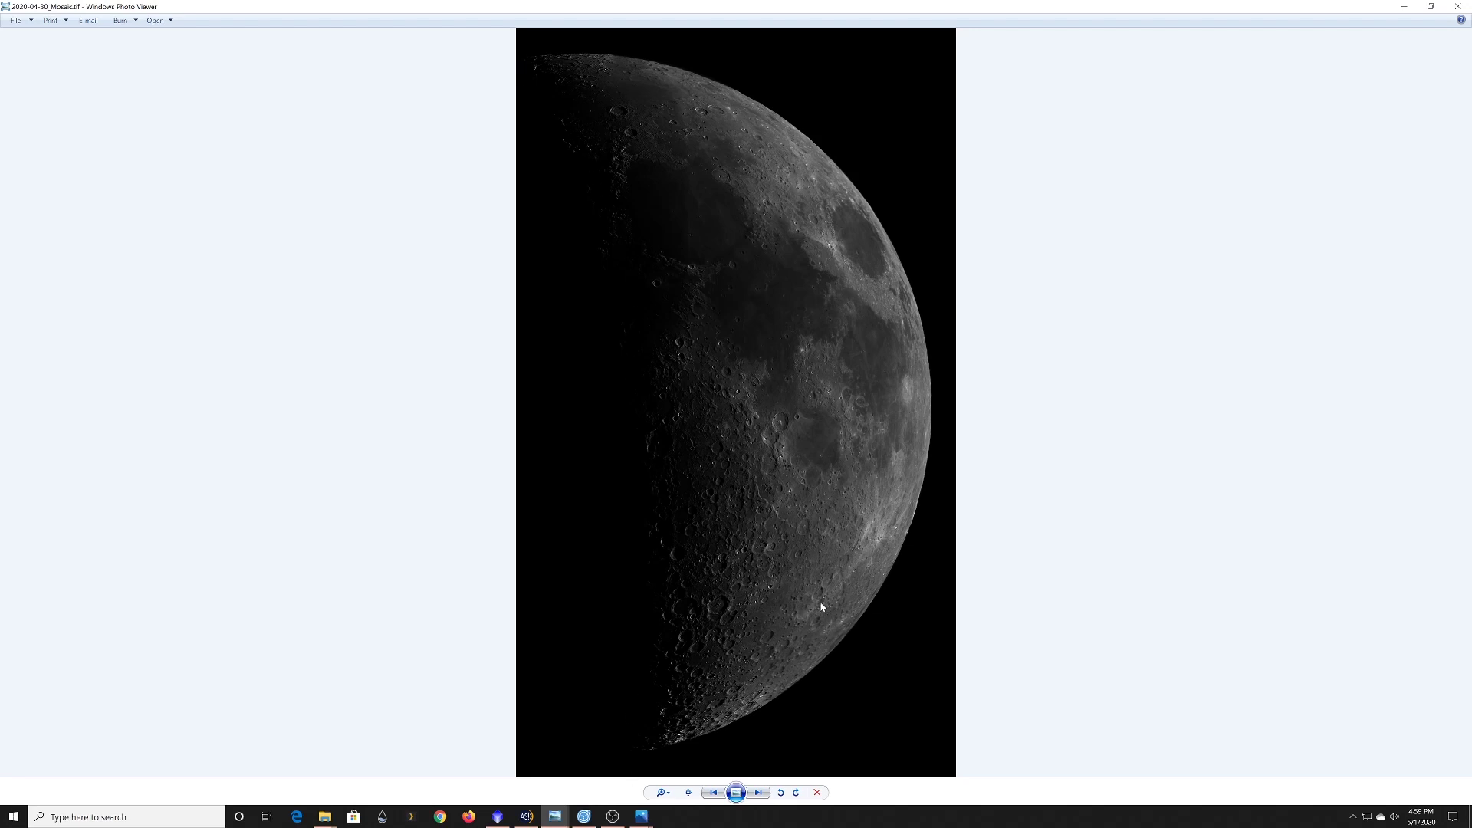
{"action": "left_click", "coordinate": [663, 793]}
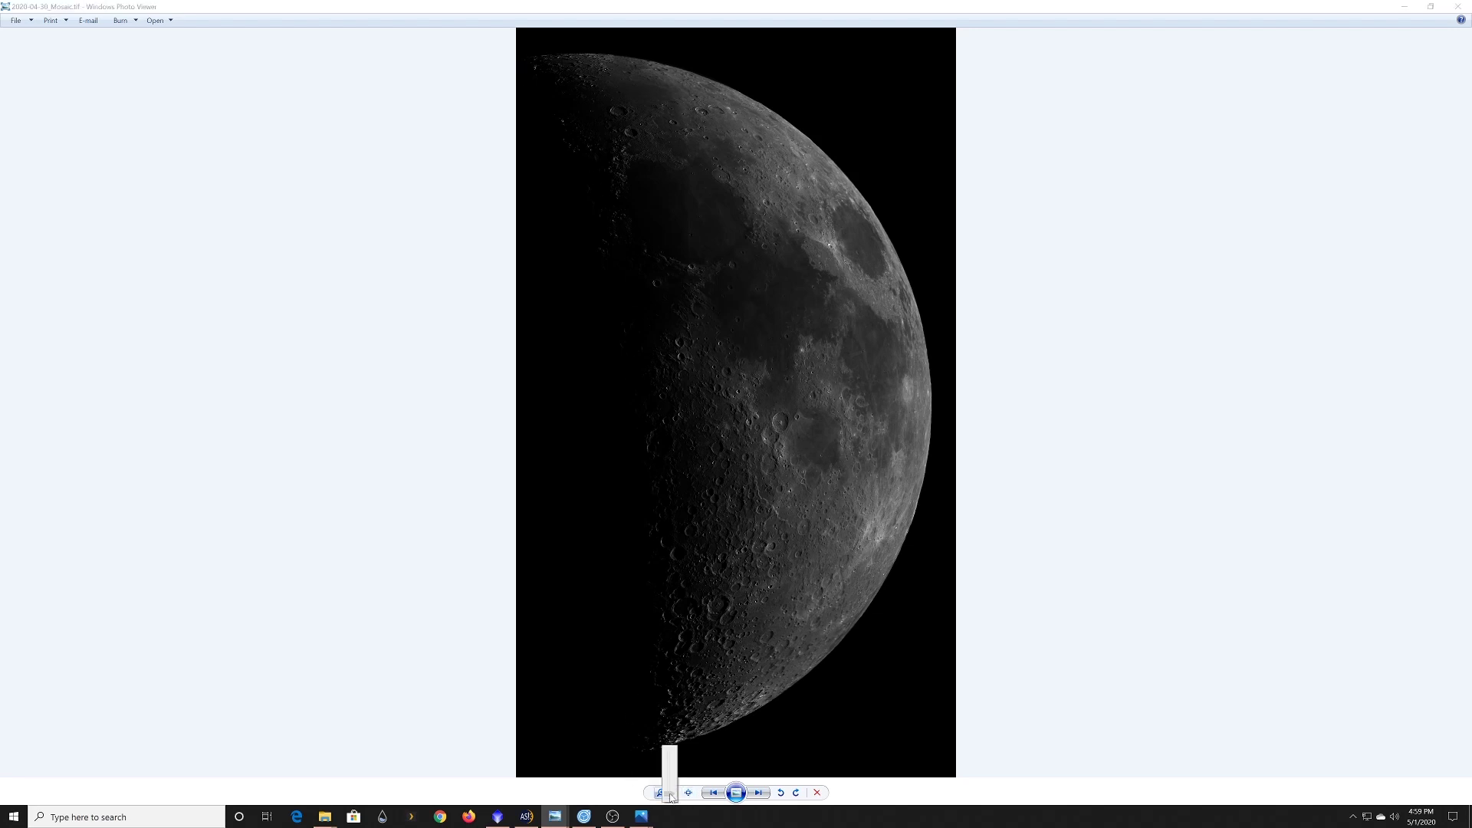
{"action": "left_click", "coordinate": [672, 795]}
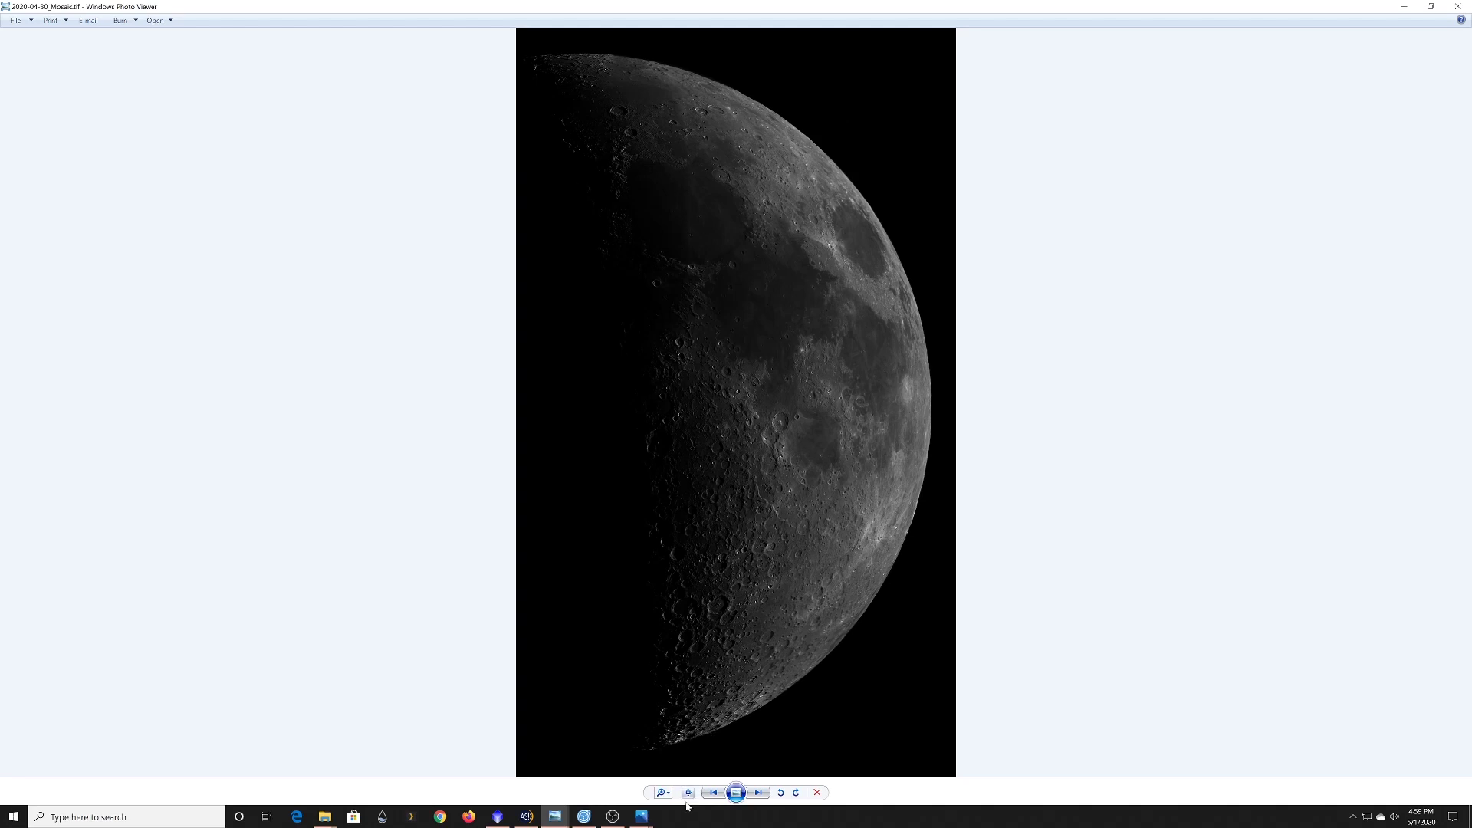
{"action": "left_click", "coordinate": [664, 792]}
Switch to Photos and view the annotated Apollo 11 Landing Site image
{"action": "mouse_move", "coordinate": [641, 818]}
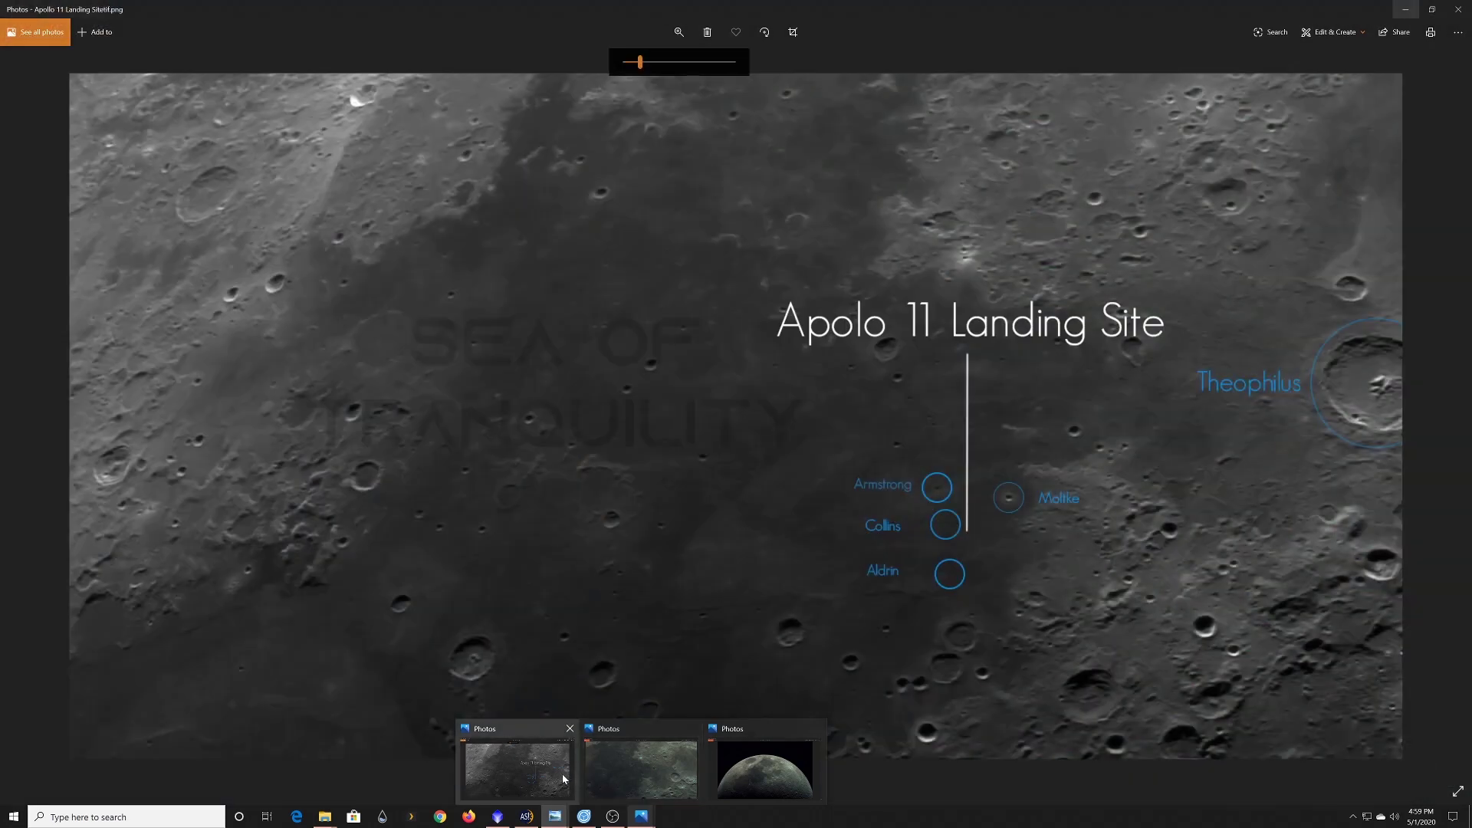
{"action": "left_click", "coordinate": [562, 774]}
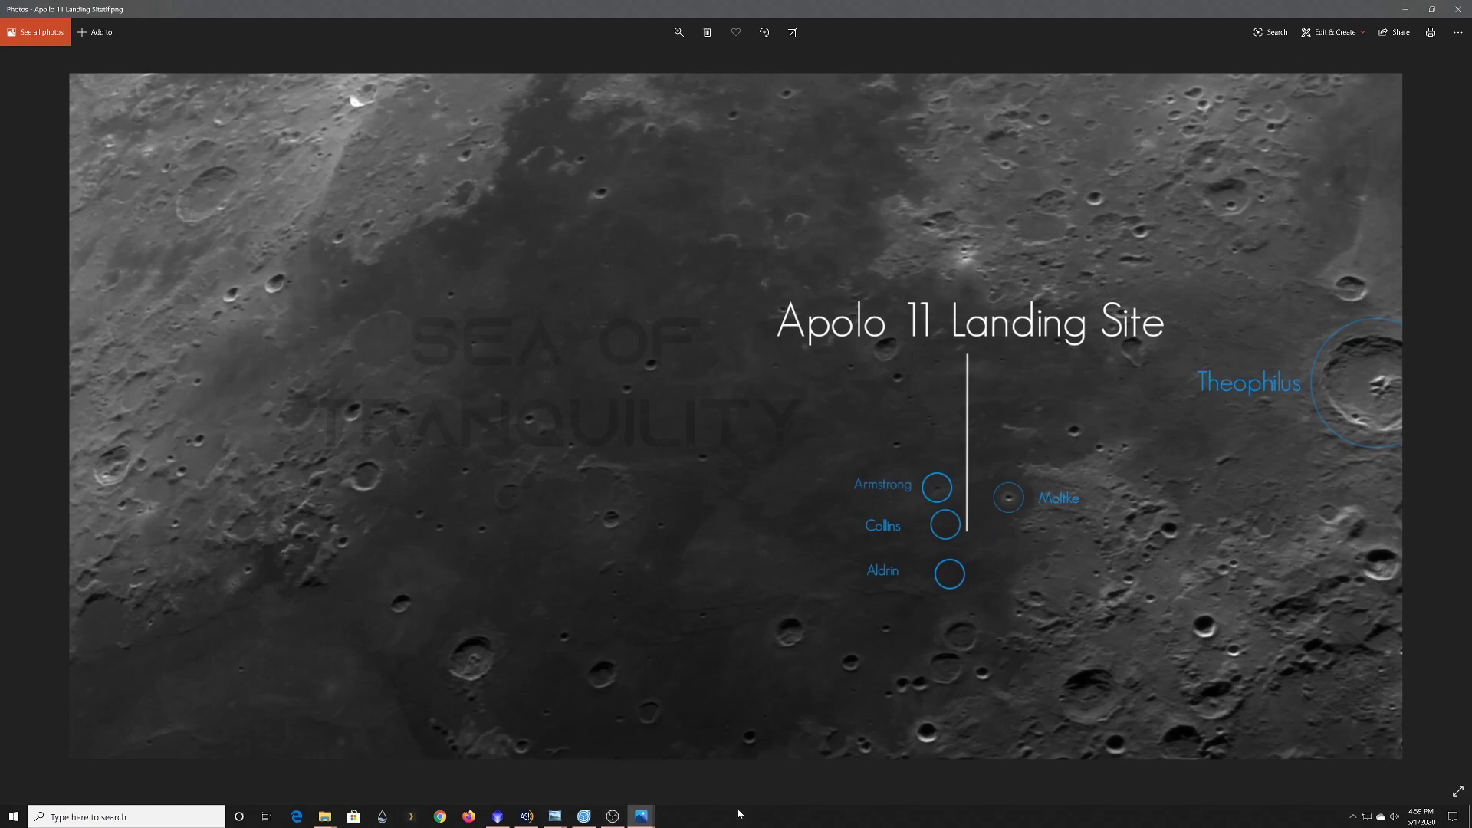
Bring the AutoStakkert and Image Composite Editor windows forward and place the Image Composite Editor window below the AutoStakkert windows
{"action": "left_click", "coordinate": [526, 818]}
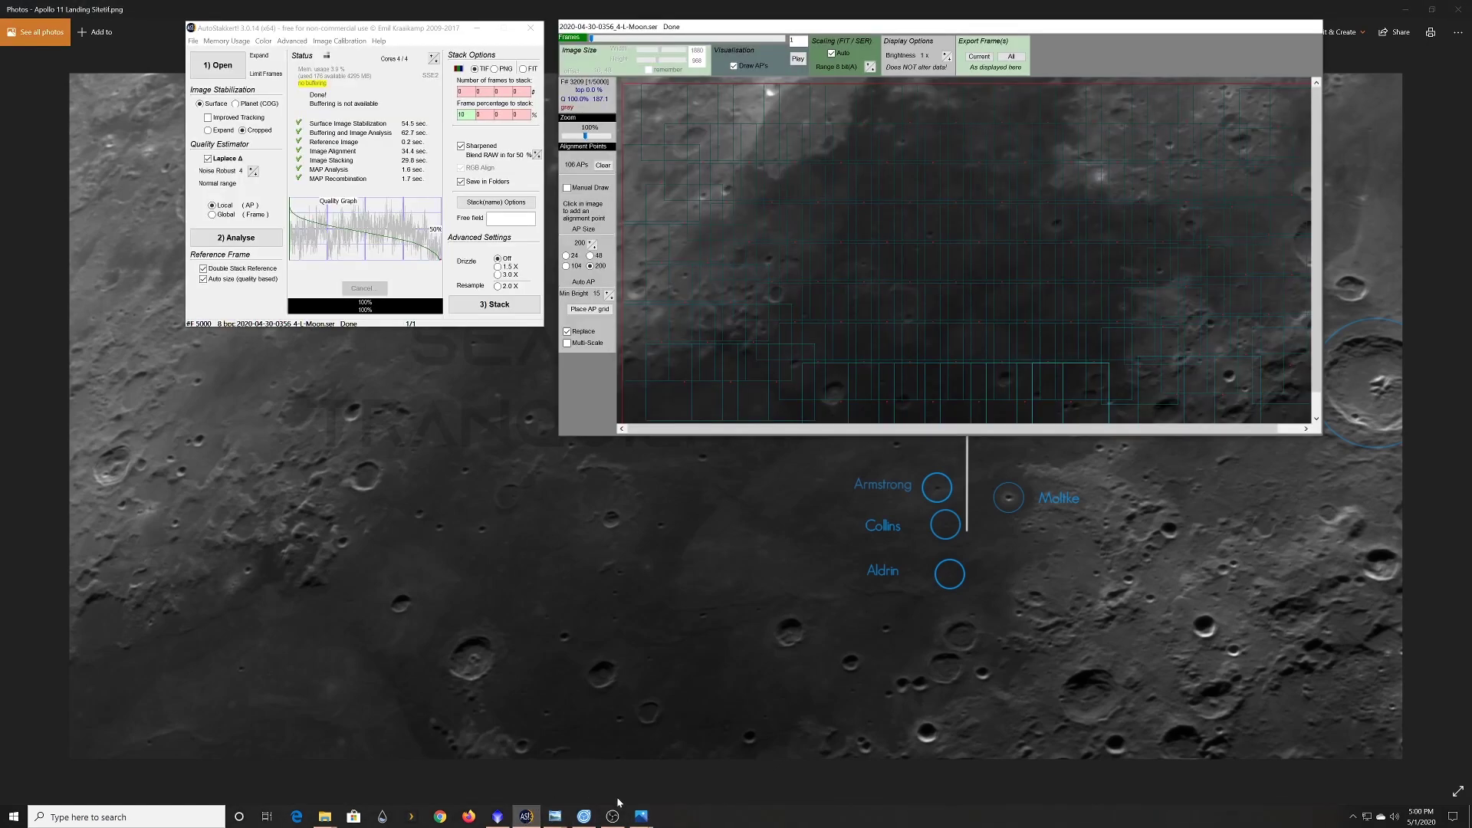
{"action": "mouse_move", "coordinate": [583, 817]}
{"action": "left_click", "coordinate": [622, 700]}
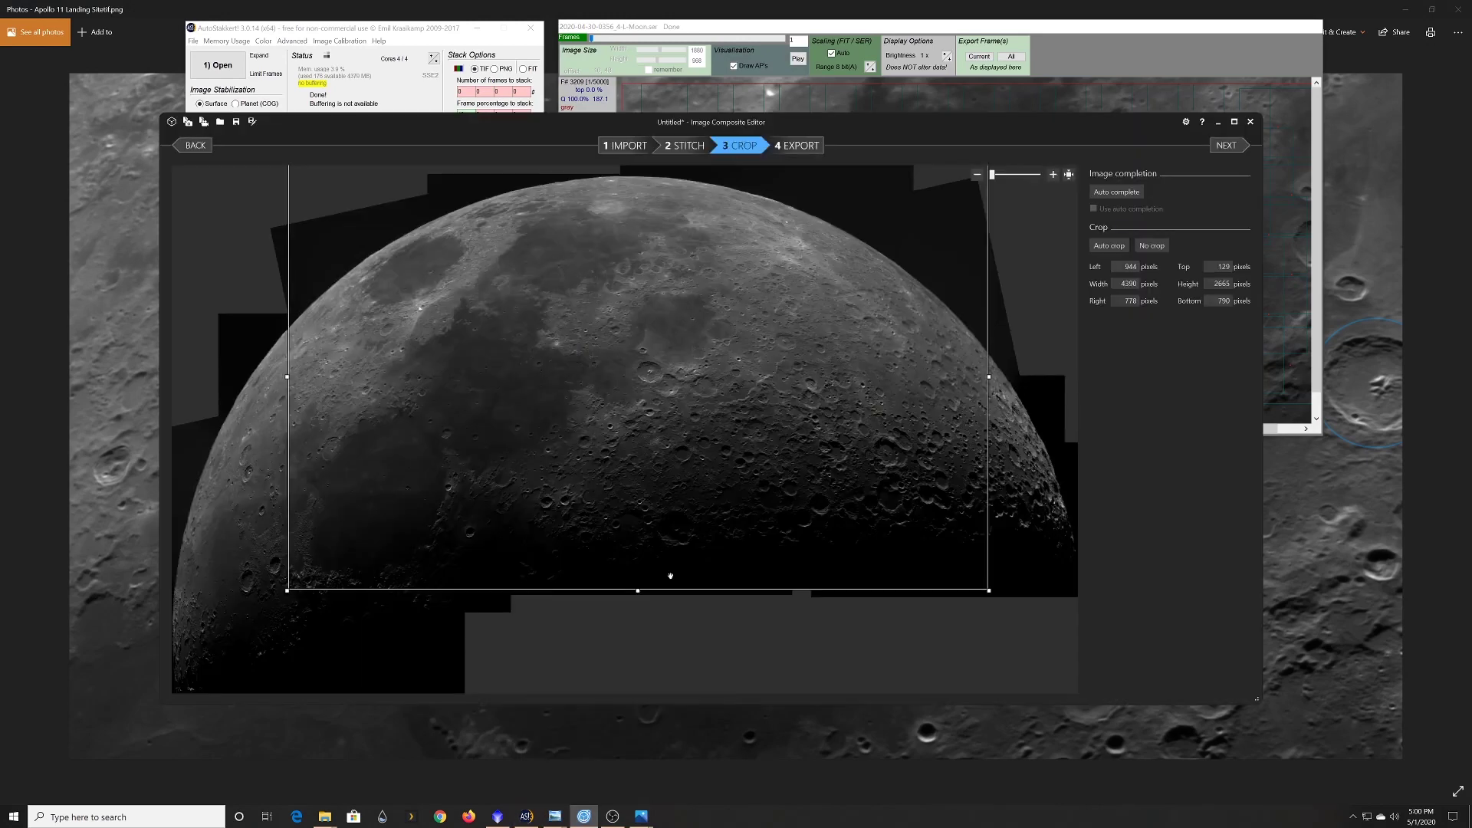
{"action": "left_click_drag", "start_coordinate": [851, 117], "coordinate": [866, 376]}
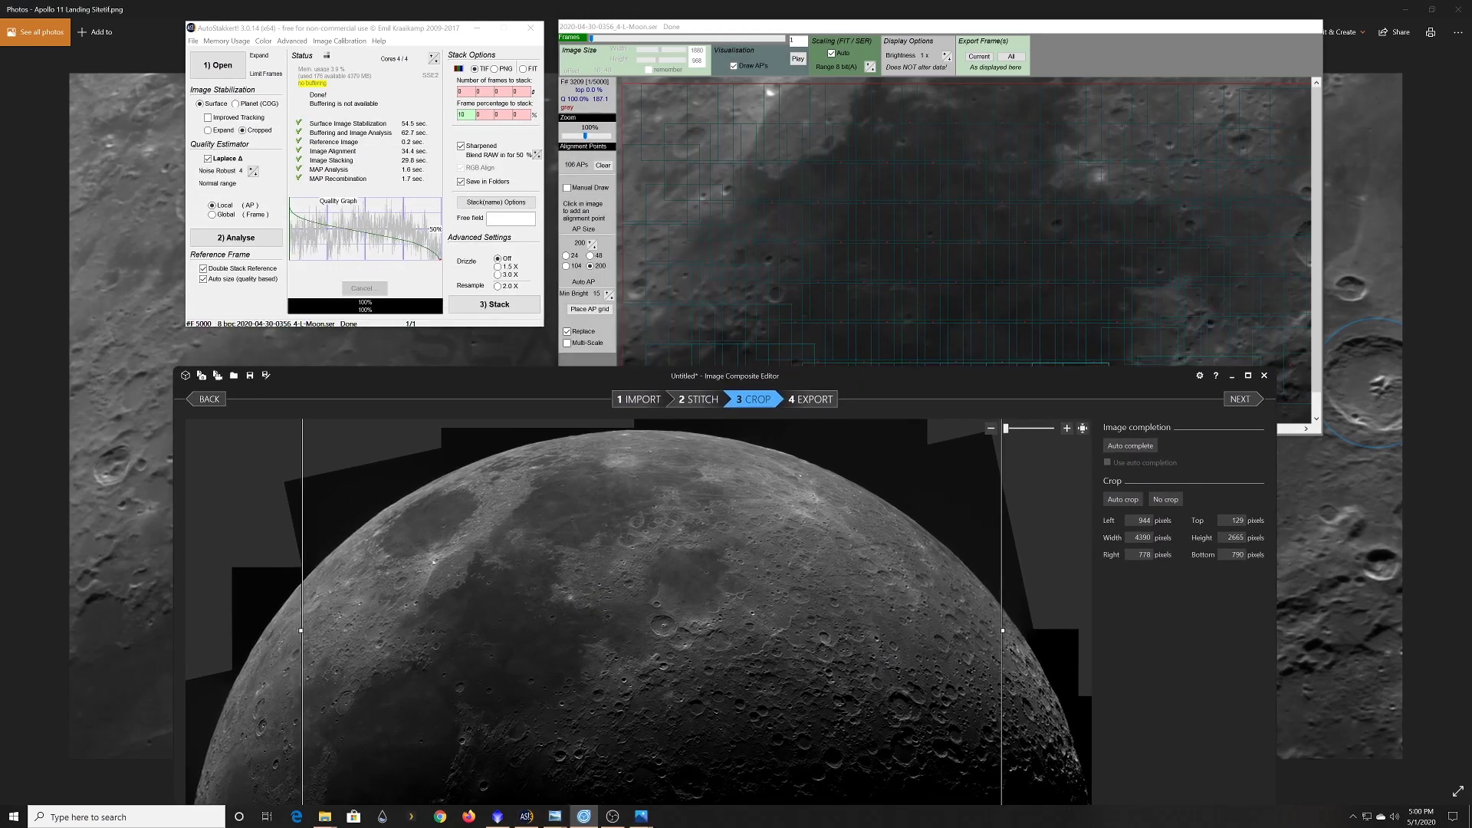